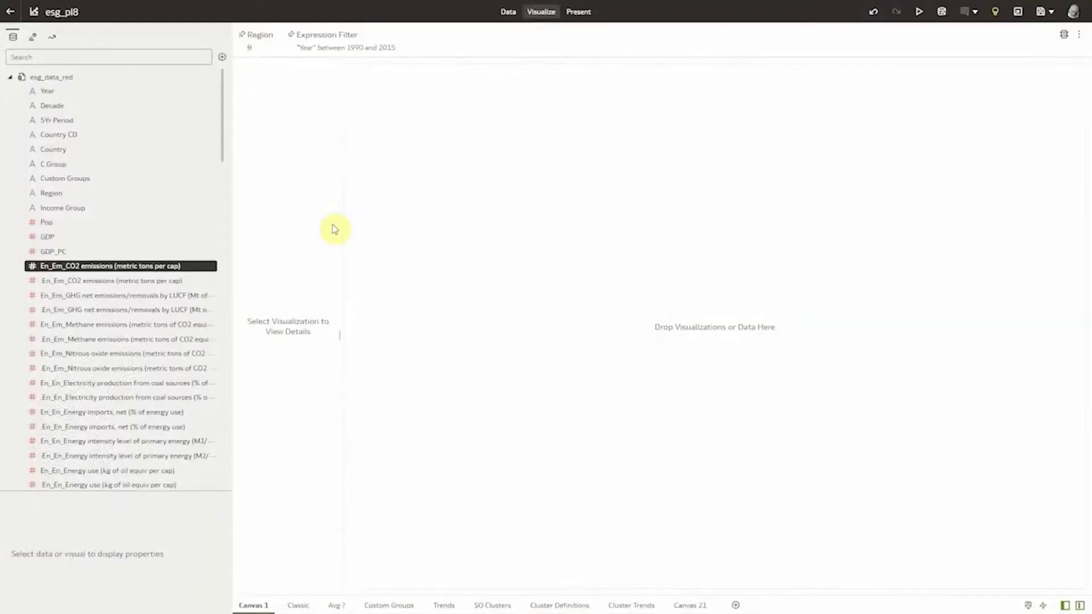
pyautogui.rightClick(172, 267)
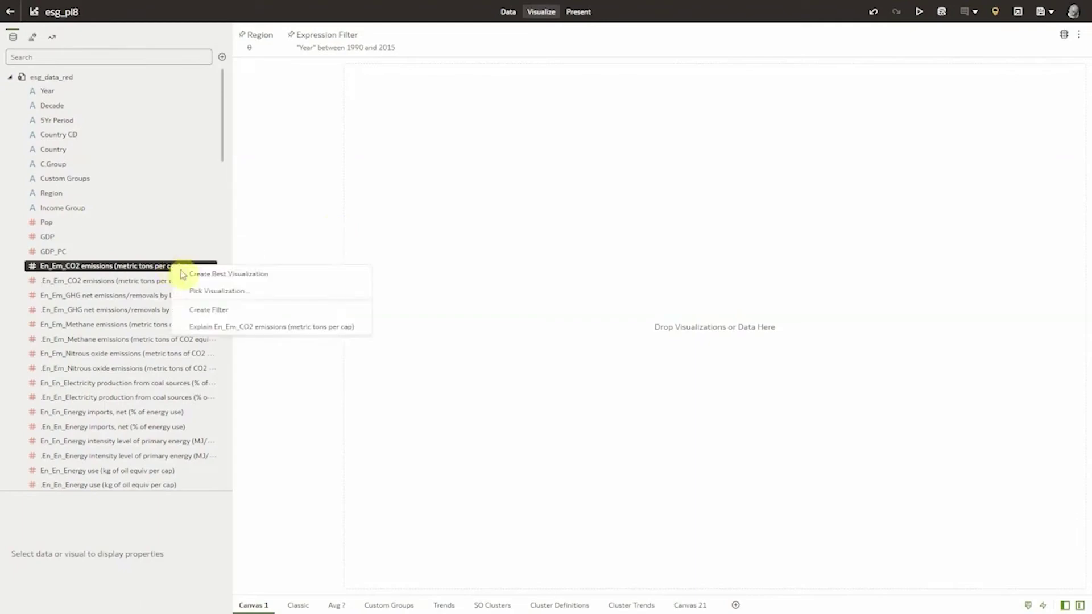
pyautogui.click(231, 327)
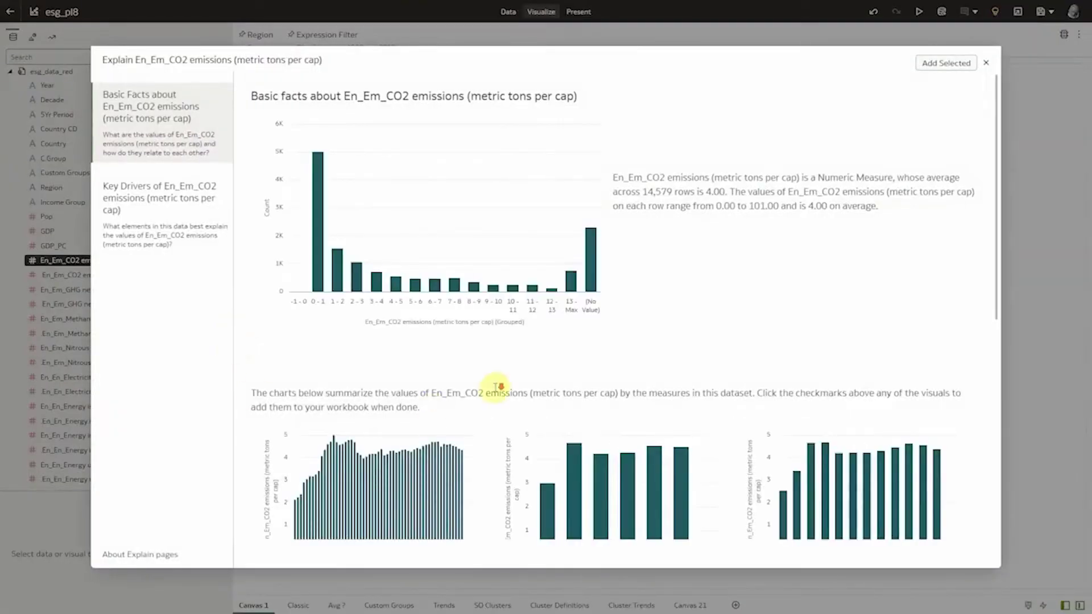
pyautogui.scroll(-6, 498, 387)
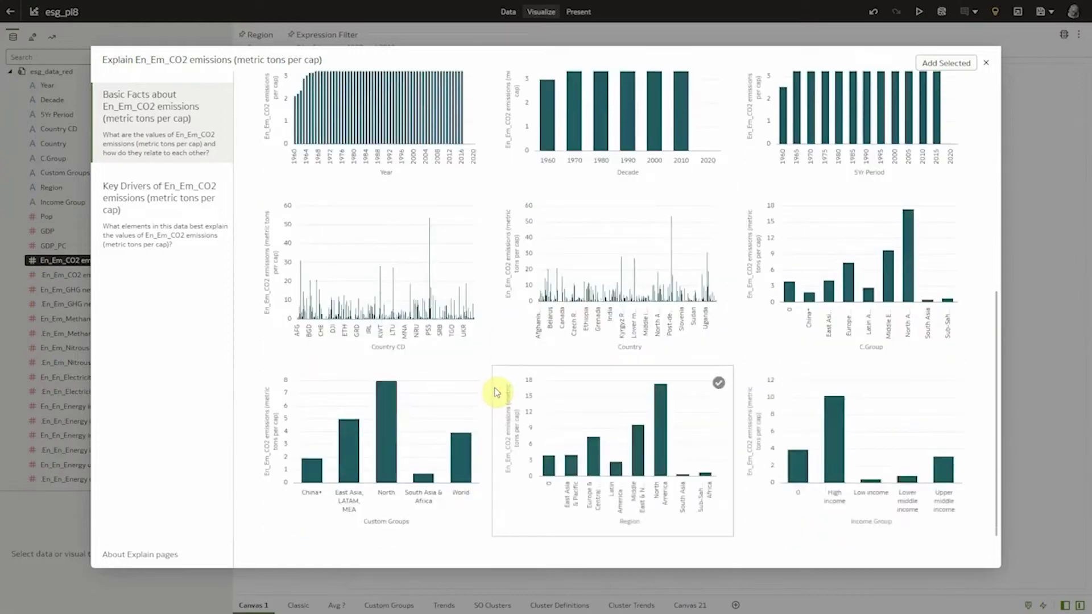
pyautogui.click(171, 192)
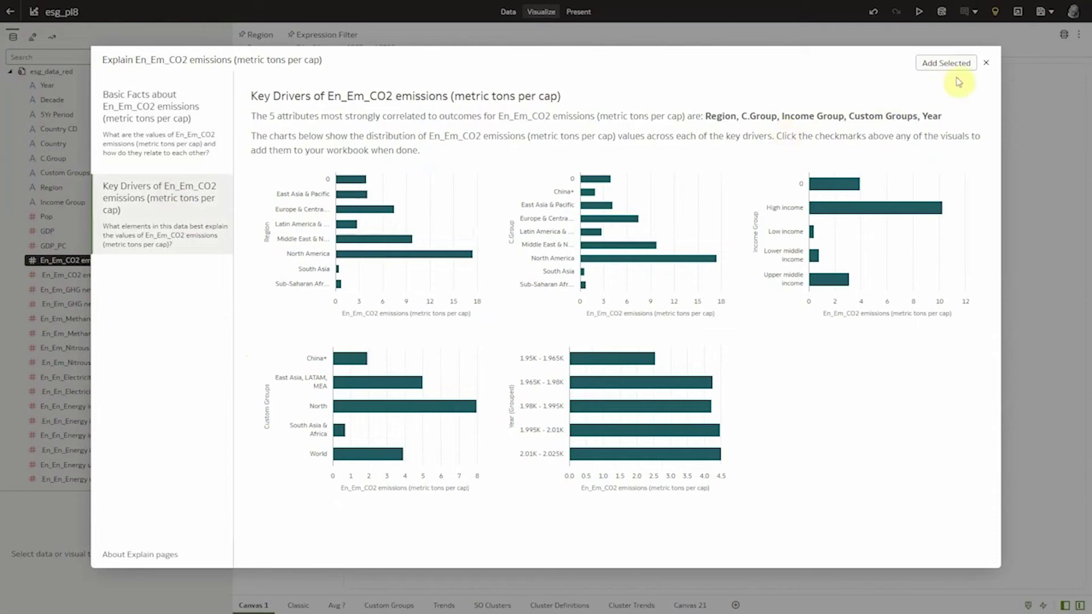
pyautogui.click(990, 66)
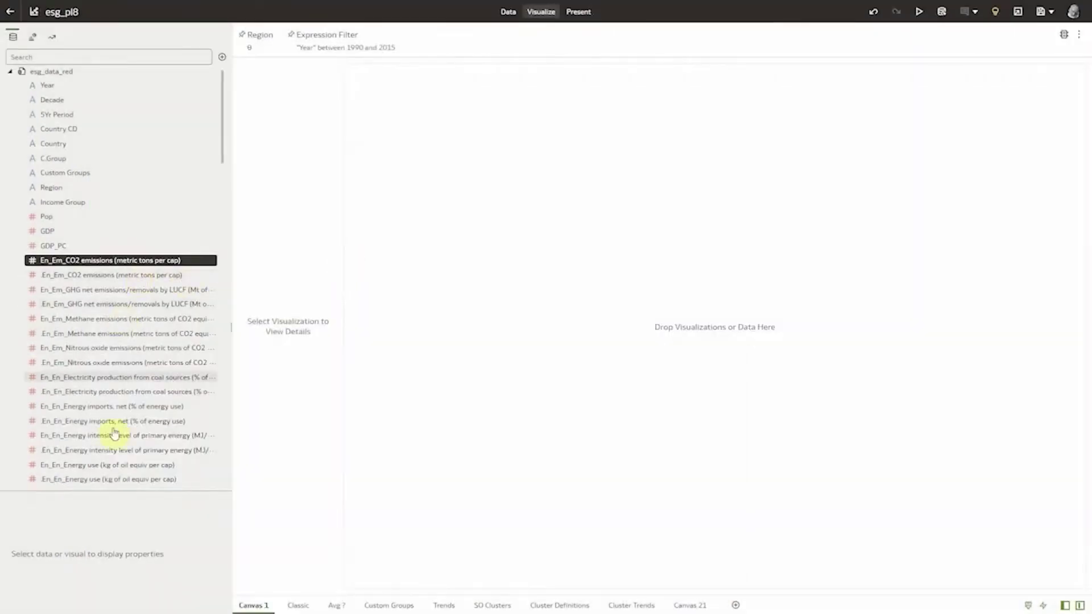
# - Extend the selection through the energy use measures and build a correlation matrix from them
pyautogui.keyDown('shift'); pyautogui.click(105, 465); pyautogui.keyUp('shift')
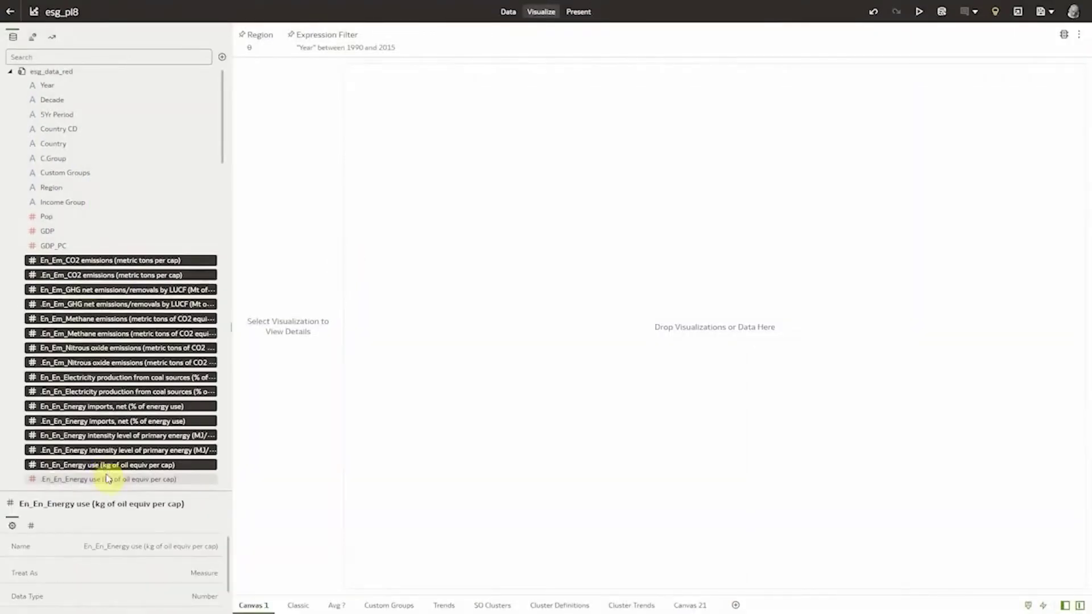
pyautogui.keyDown('shift'); pyautogui.click(107, 480); pyautogui.keyUp('shift')
pyautogui.rightClick(174, 262)
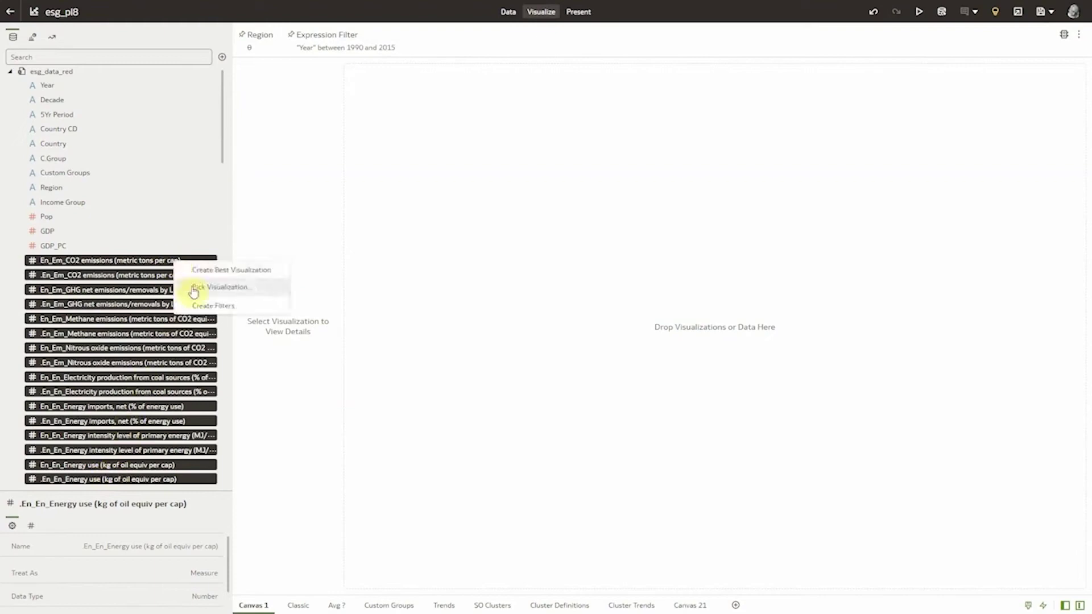
pyautogui.click(209, 292)
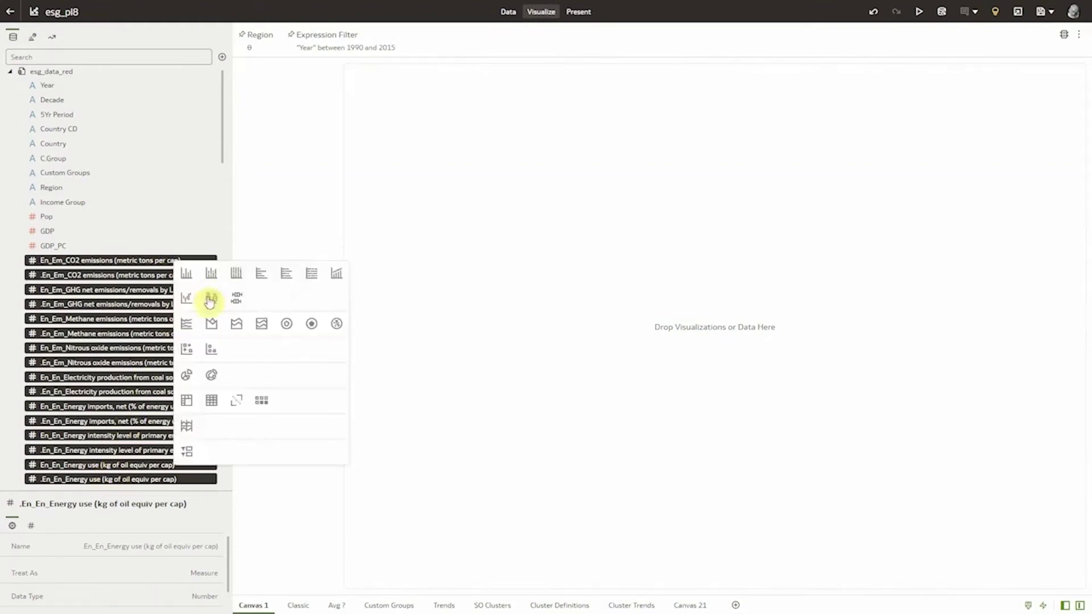
pyautogui.click(238, 405)
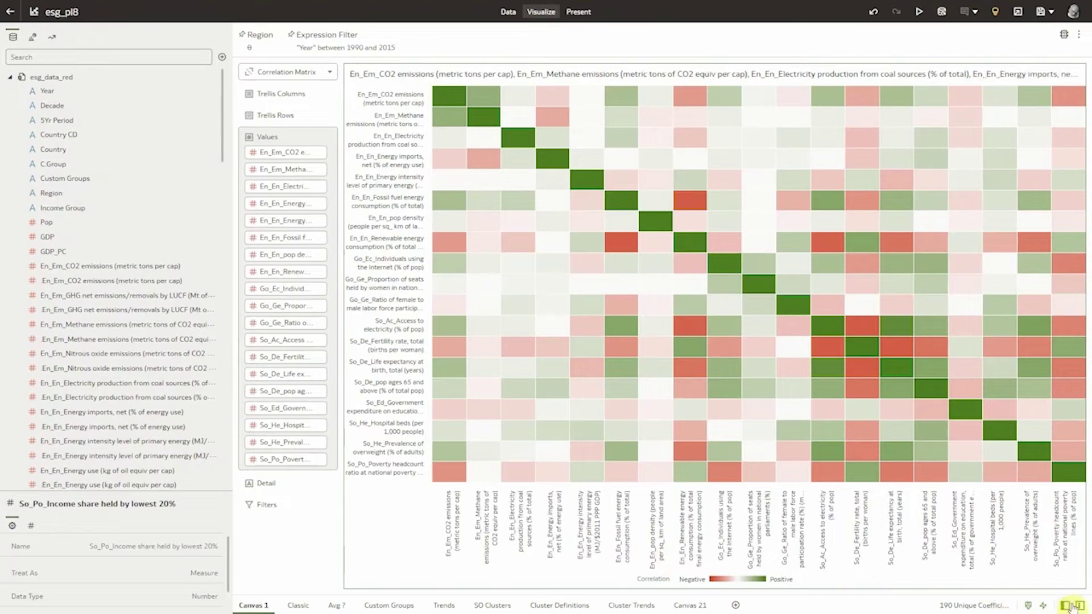
# - Break the correlation matrix down by Country, then inspect the Country and CO2 per capita fields
pyautogui.click(1073, 608)
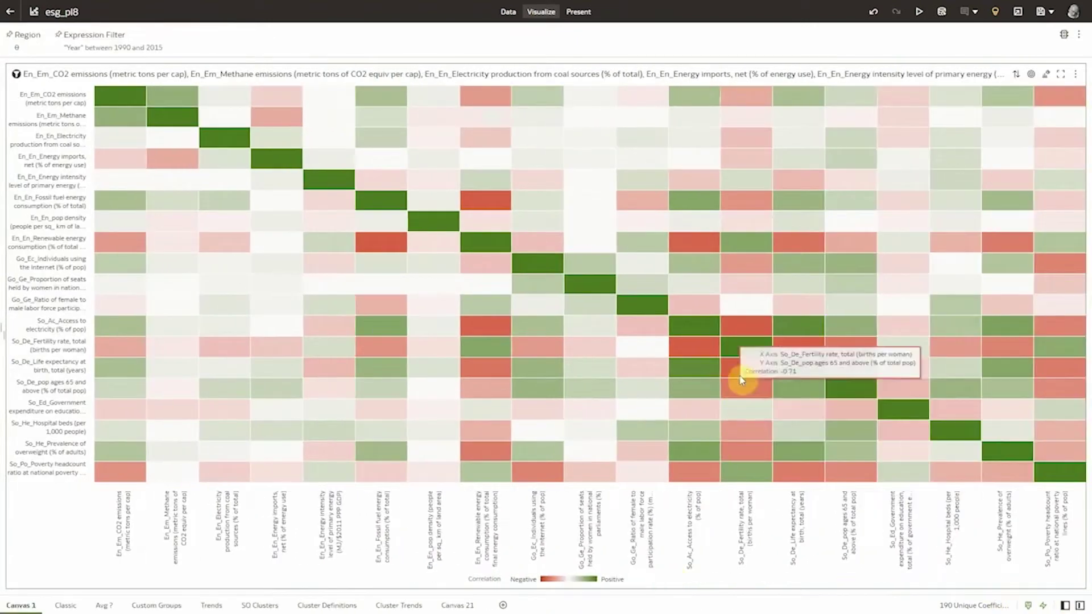
pyautogui.click(1080, 606)
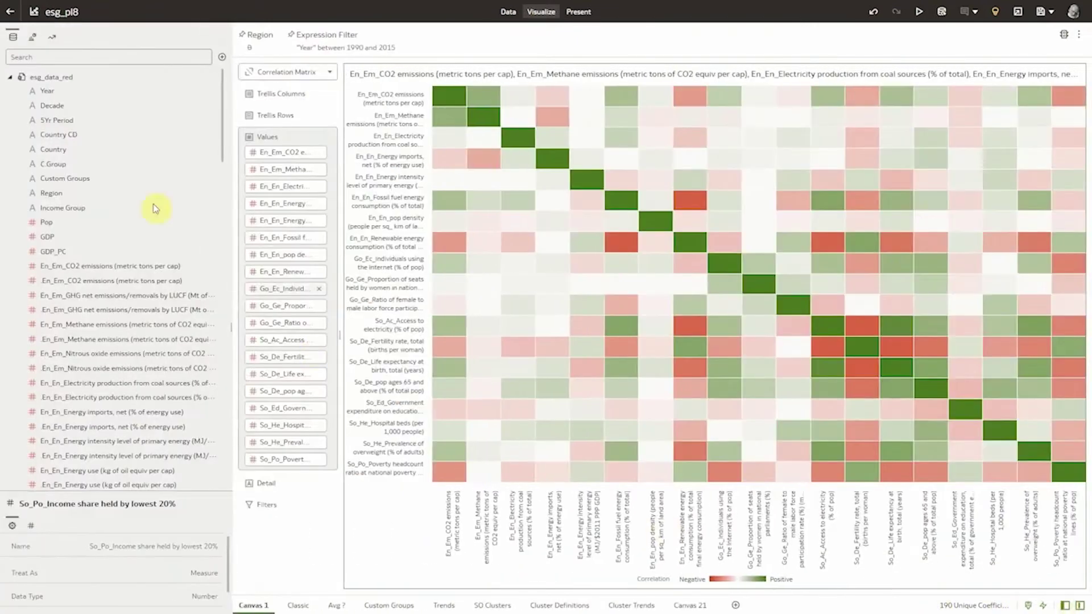
pyautogui.moveTo(54, 149); pyautogui.dragTo(277, 490)
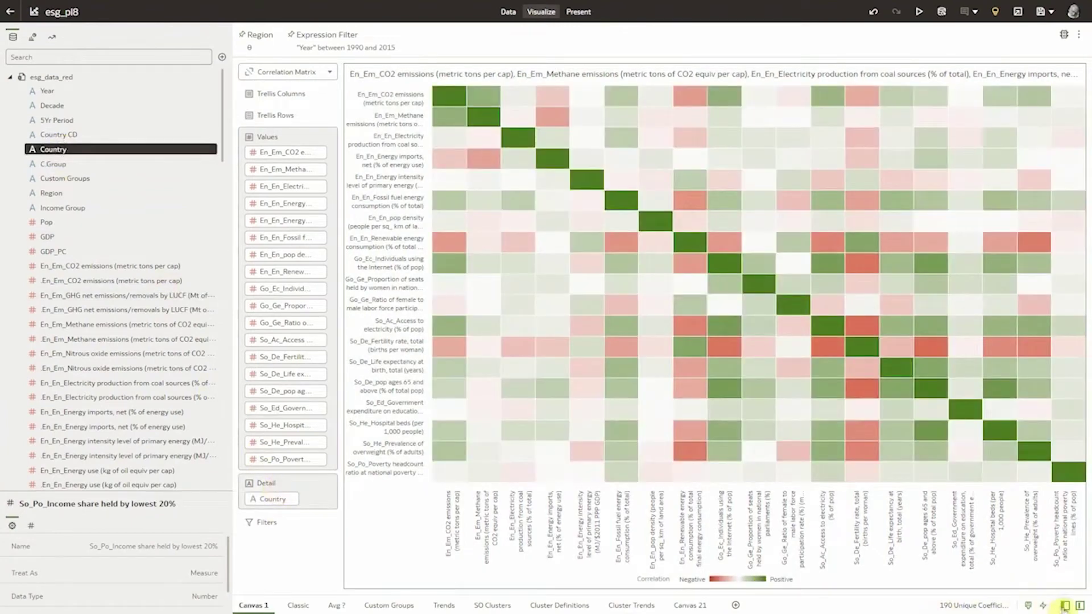
pyautogui.click(1066, 606)
pyautogui.click(1079, 607)
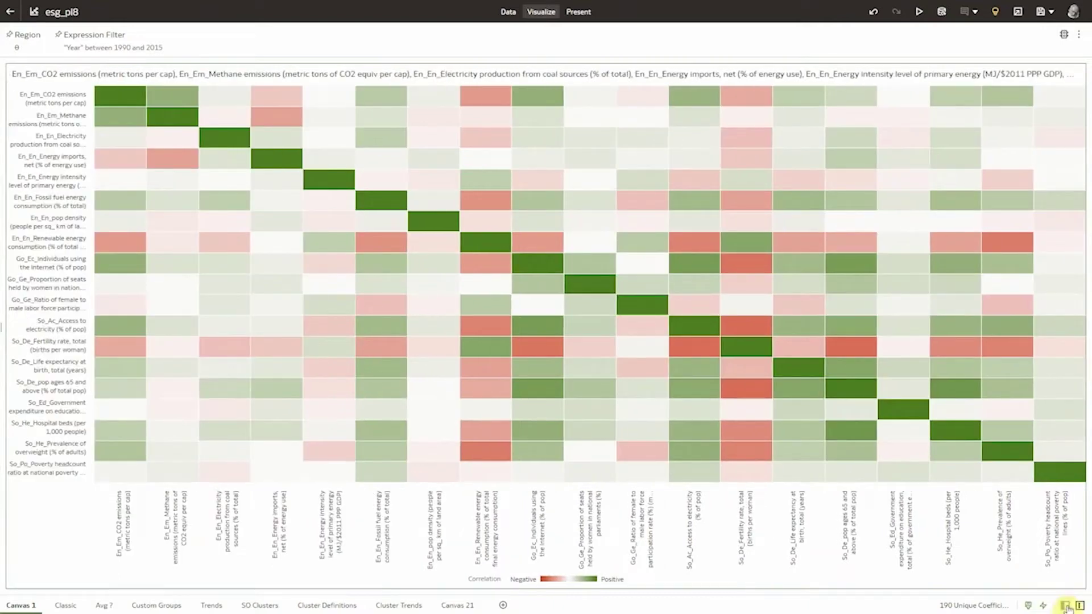
pyautogui.click(1066, 607)
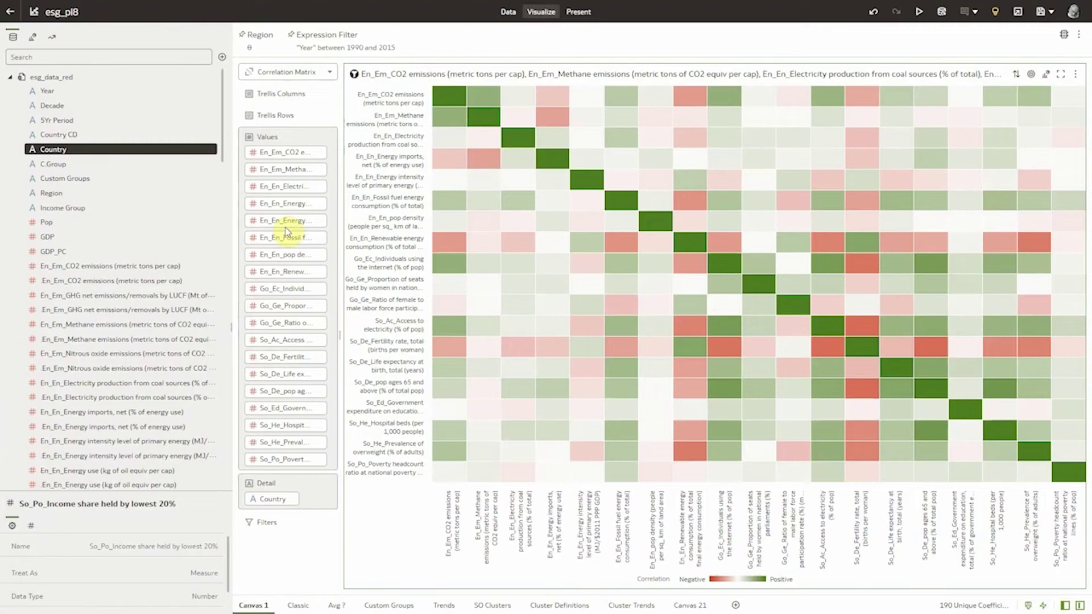
pyautogui.click(53, 147)
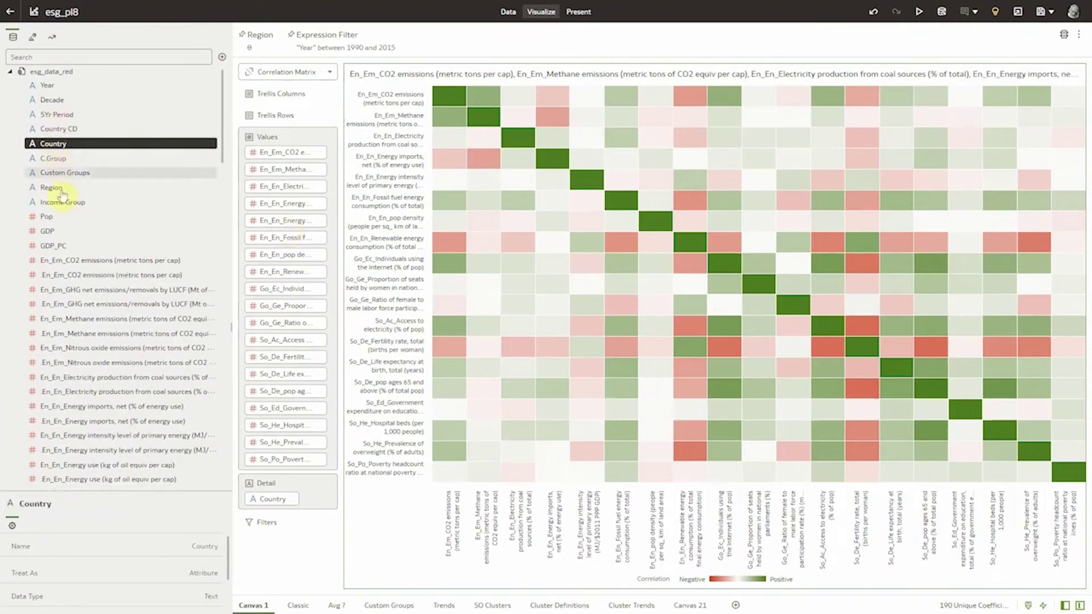
pyautogui.click(73, 260)
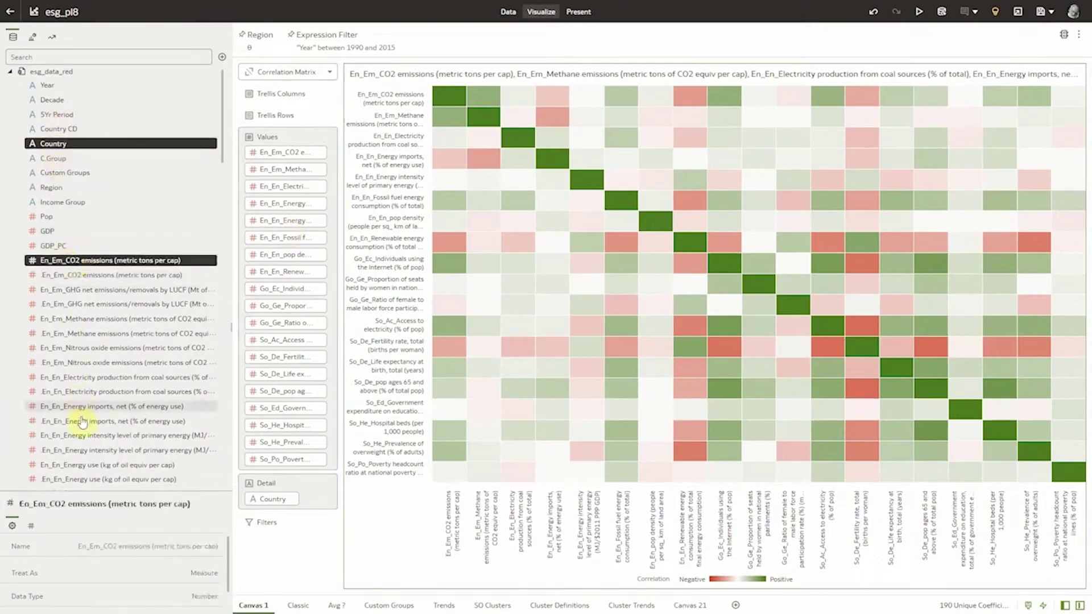
pyautogui.scroll(-10, 85, 426)
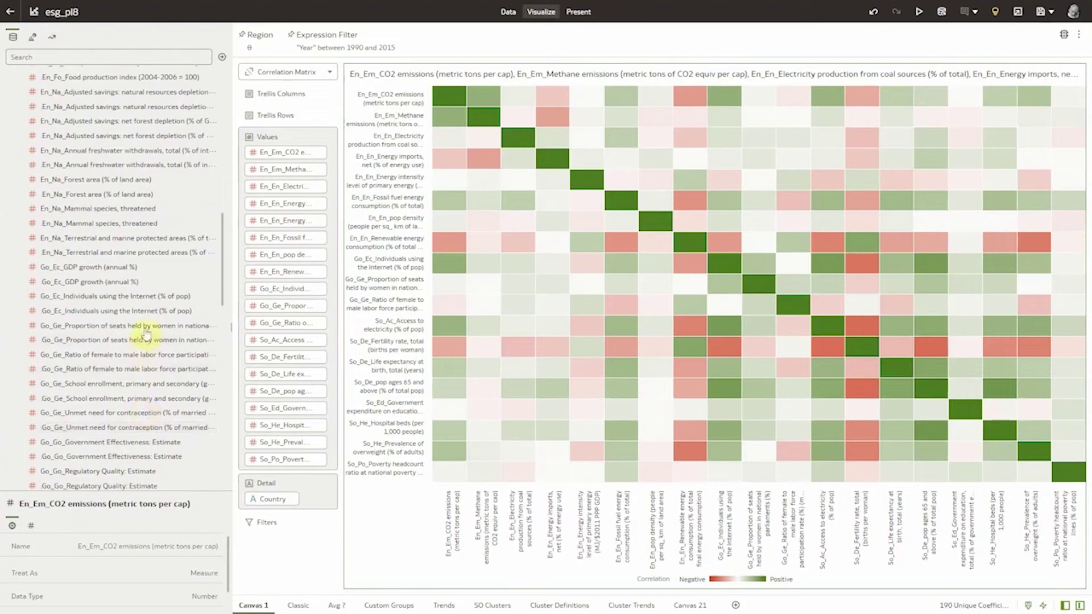
# - Auto-create a chart of women's parliament seats and size its points by Pop
pyautogui.click(146, 327)
pyautogui.rightClick(146, 328)
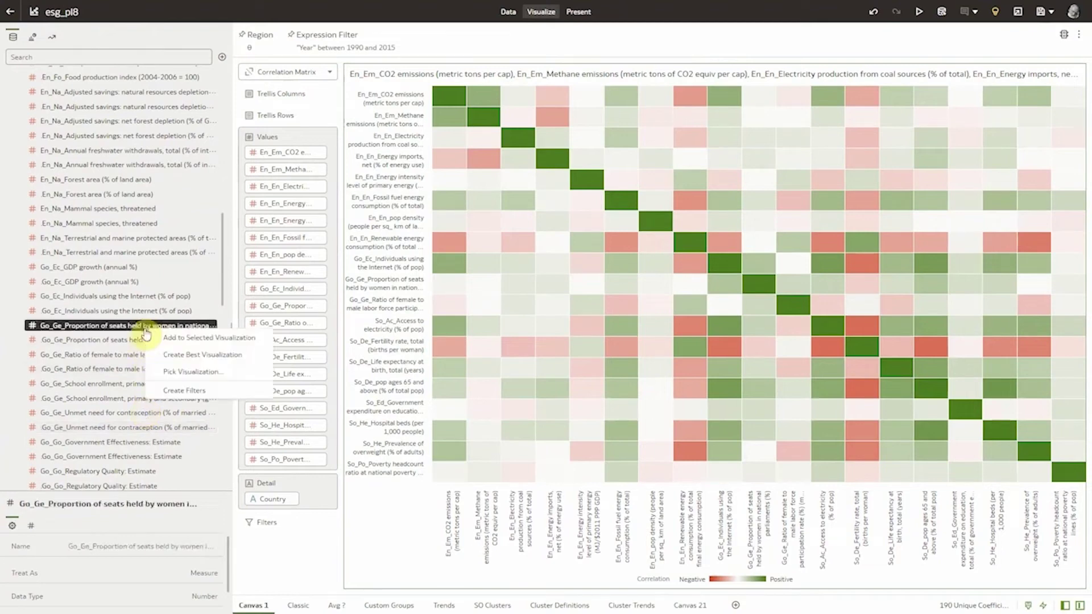
pyautogui.click(174, 355)
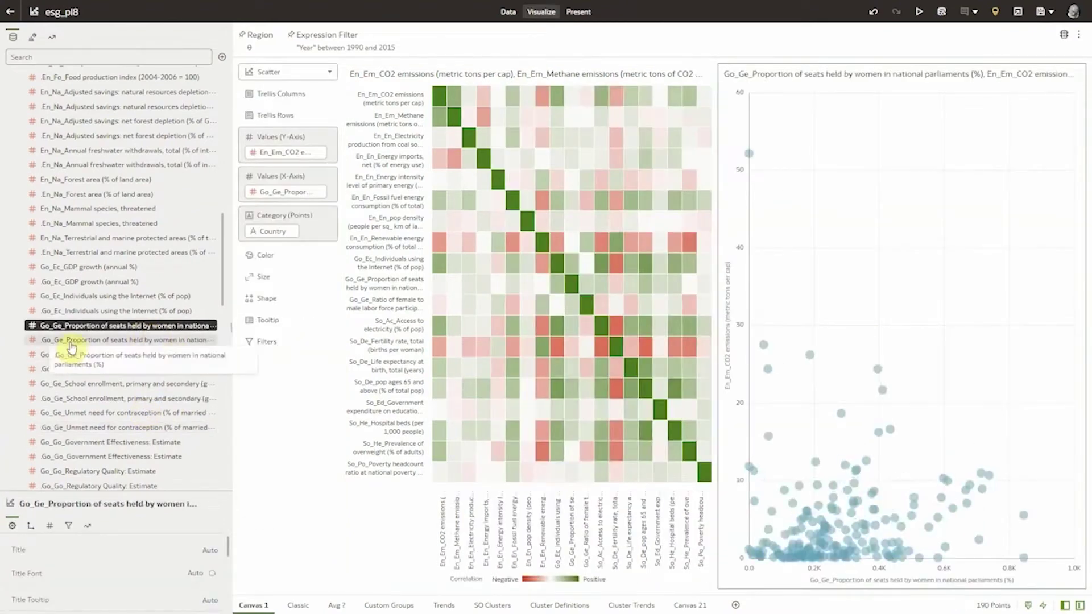
pyautogui.scroll(10, 72, 345)
pyautogui.click(50, 217)
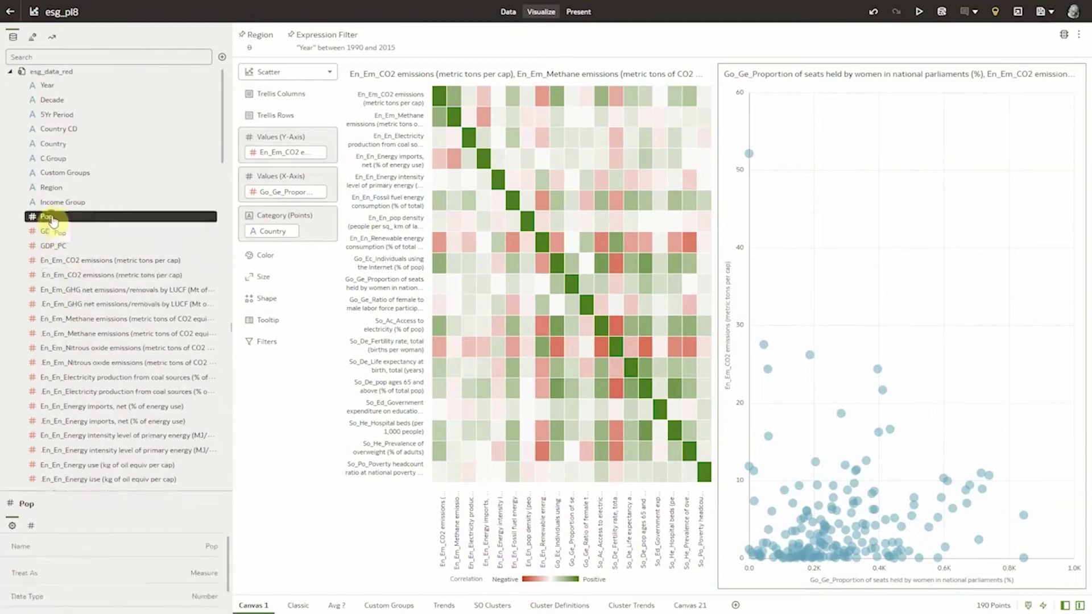
pyautogui.moveTo(52, 221); pyautogui.dragTo(264, 278)
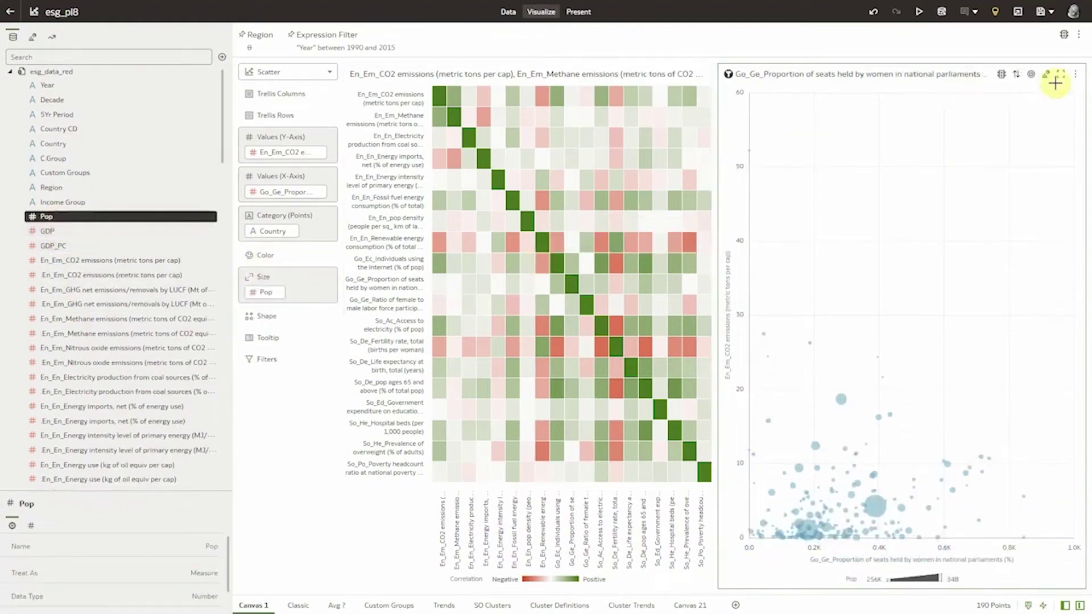
# - Maximize the scatter with CO2 emissions per capita on Y and women's seats on X
pyautogui.click(1060, 75)
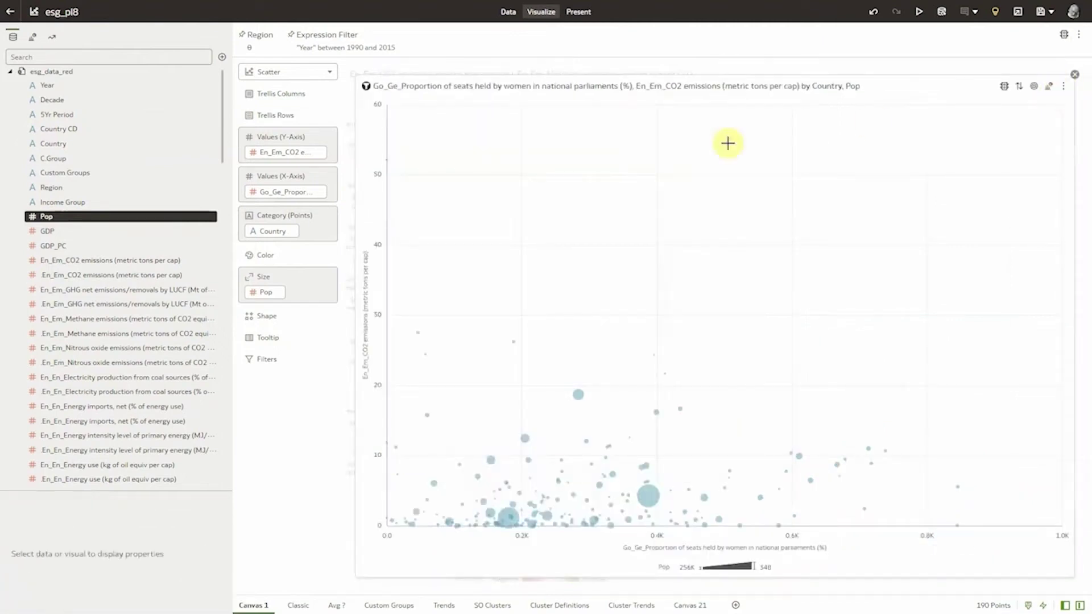
pyautogui.click(140, 59)
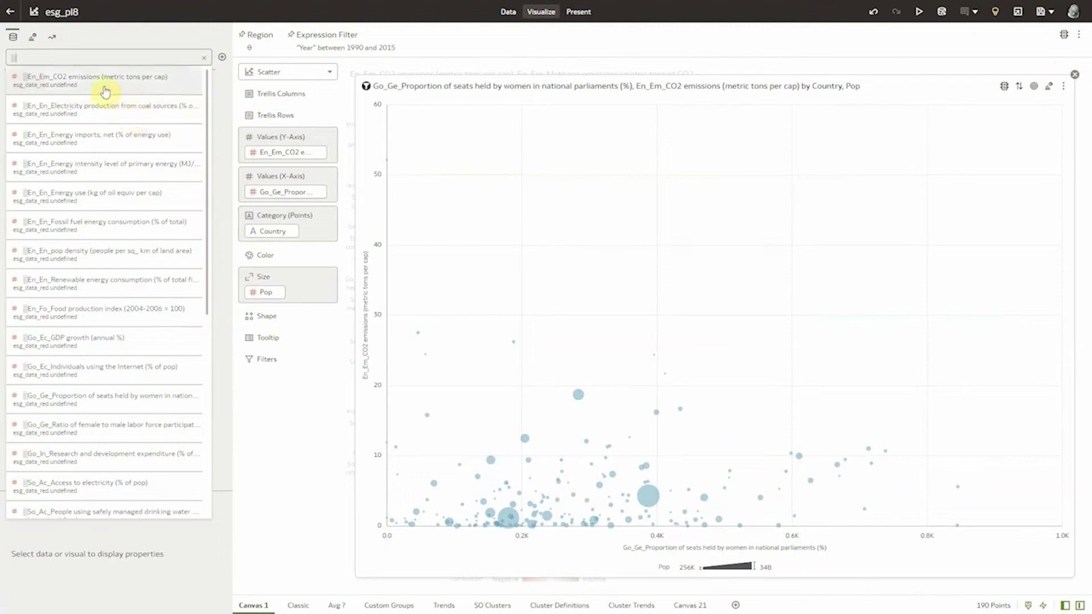
pyautogui.moveTo(139, 86); pyautogui.dragTo(253, 152)
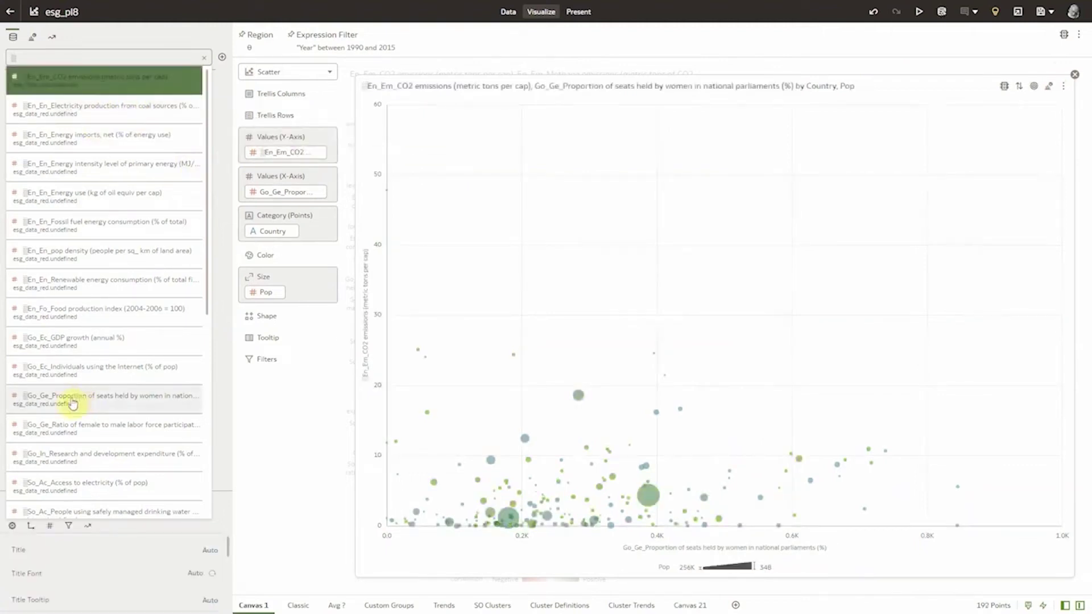
pyautogui.moveTo(73, 402); pyautogui.dragTo(285, 192)
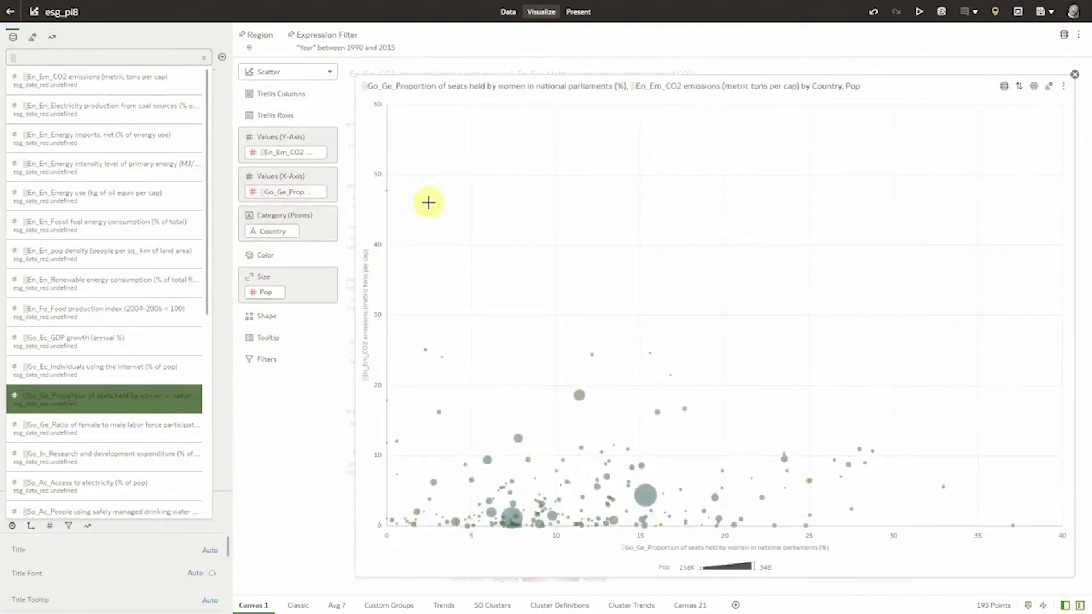
# - Add a linear trend line and an outlier statistic overlay to the scatter
pyautogui.moveTo(388, 195)
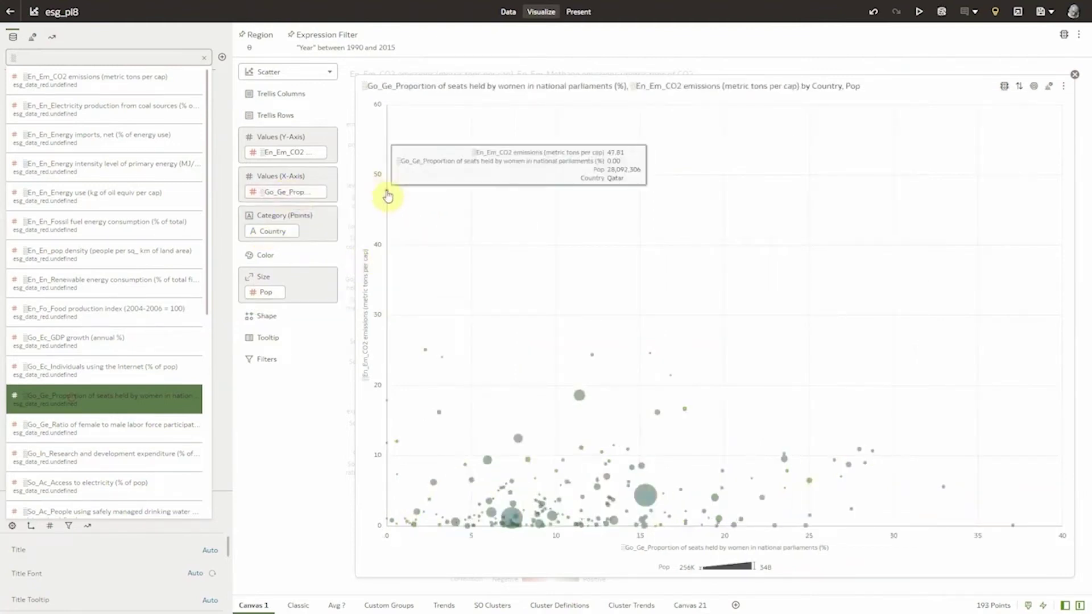
pyautogui.rightClick(461, 194)
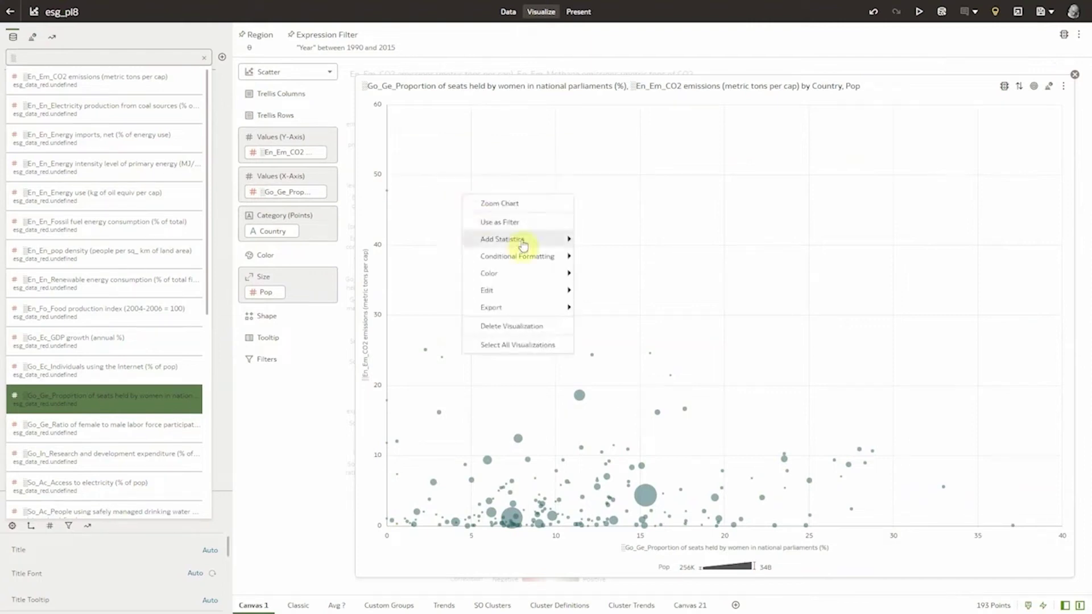
pyautogui.moveTo(564, 239)
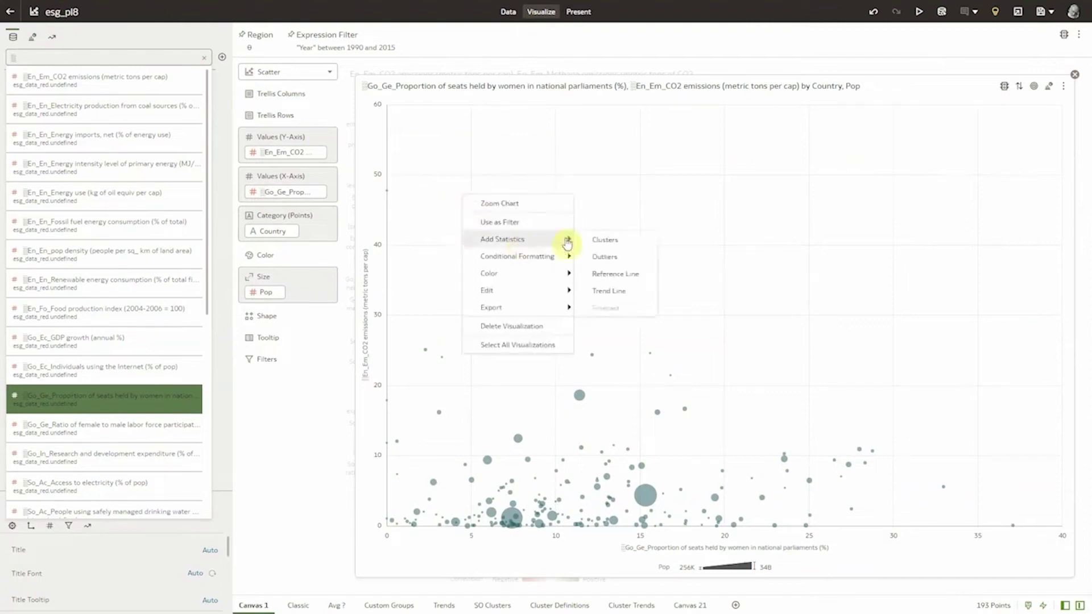
pyautogui.click(625, 291)
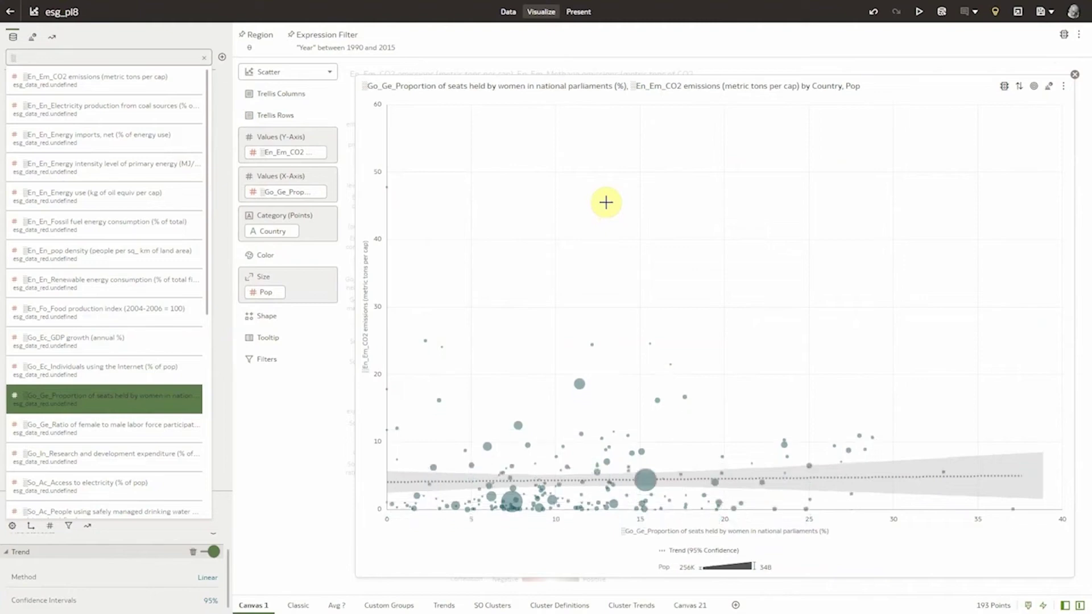
pyautogui.rightClick(606, 203)
pyautogui.moveTo(705, 246)
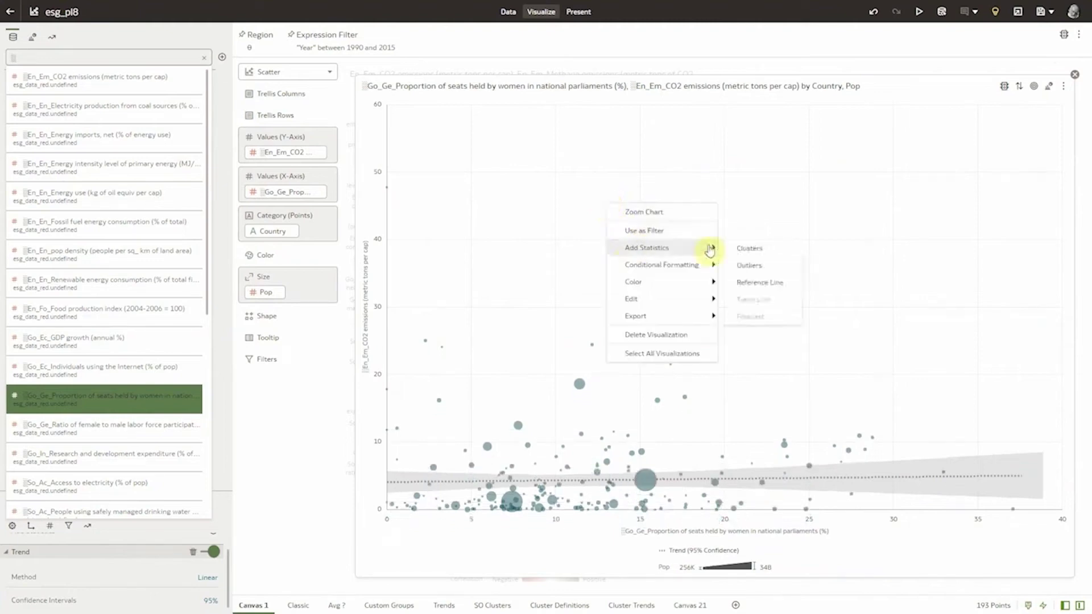
pyautogui.click(749, 263)
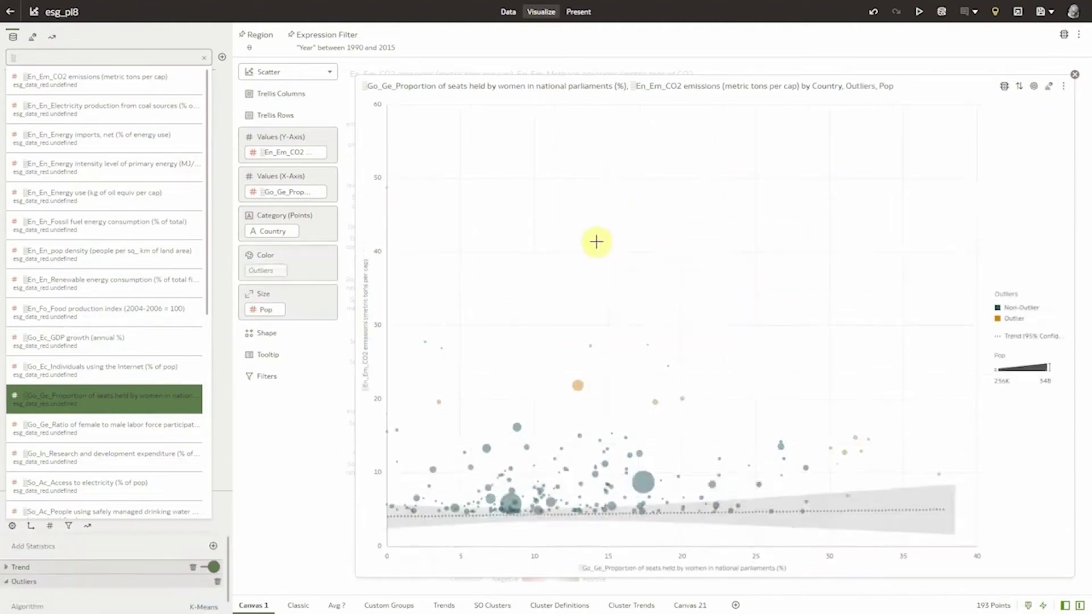
# - Remove the high-emission countries at the top of the scatter, keeping the orange outlier
pyautogui.moveTo(405, 349); pyautogui.dragTo(770, 434)
pyautogui.keyDown('ctrl'); pyautogui.click(555, 410); pyautogui.keyUp('ctrl')
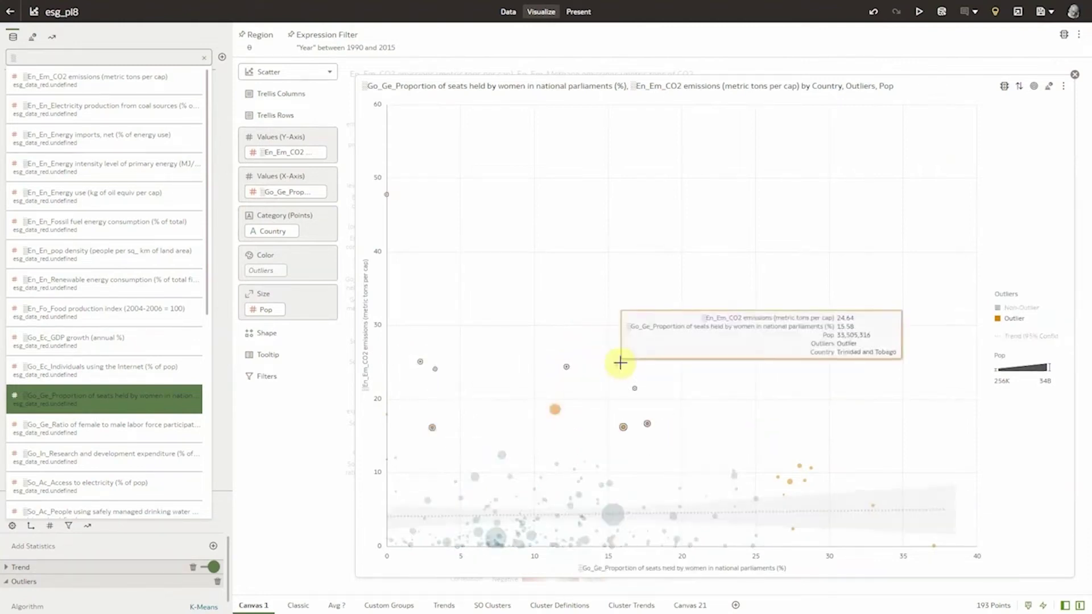
pyautogui.rightClick(647, 425)
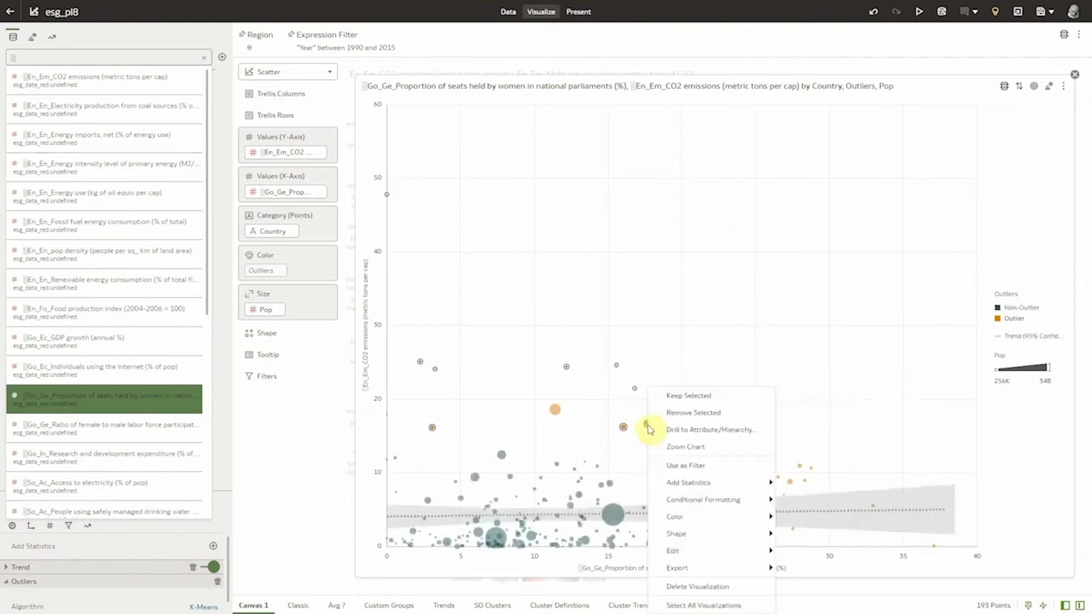
pyautogui.click(694, 413)
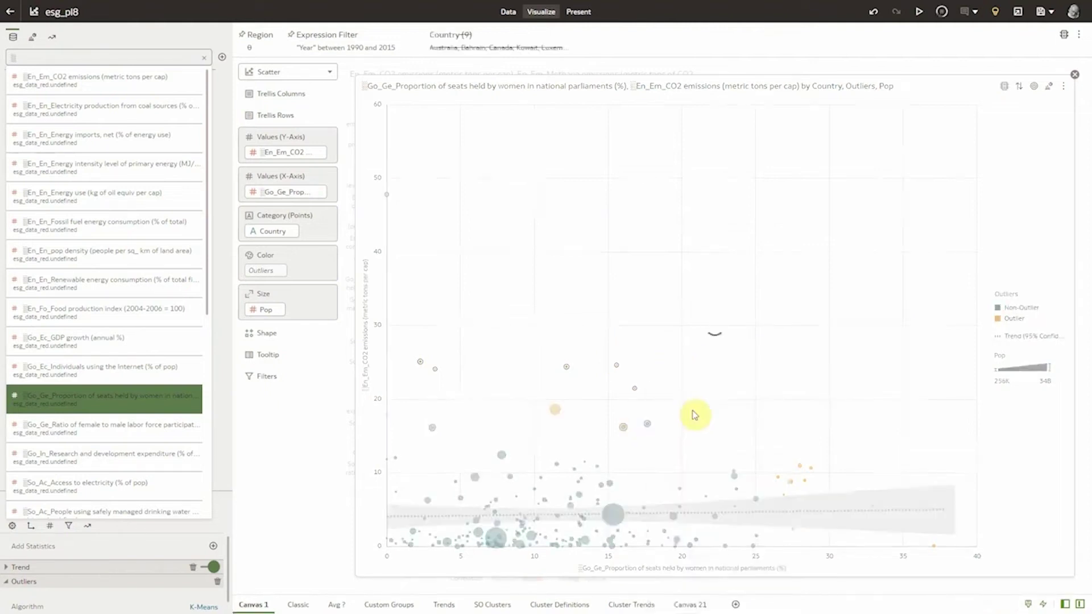
# - Add a reference band using one standard deviation, then restore the scatter to the canvas
pyautogui.rightClick(726, 203)
pyautogui.moveTo(766, 246)
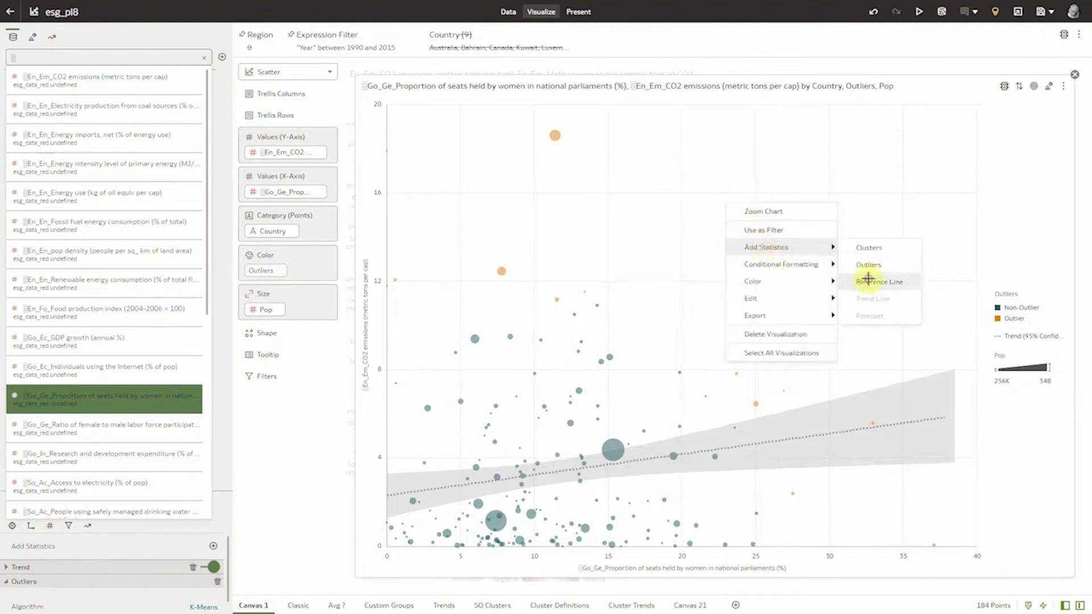
pyautogui.click(867, 281)
pyautogui.click(203, 57)
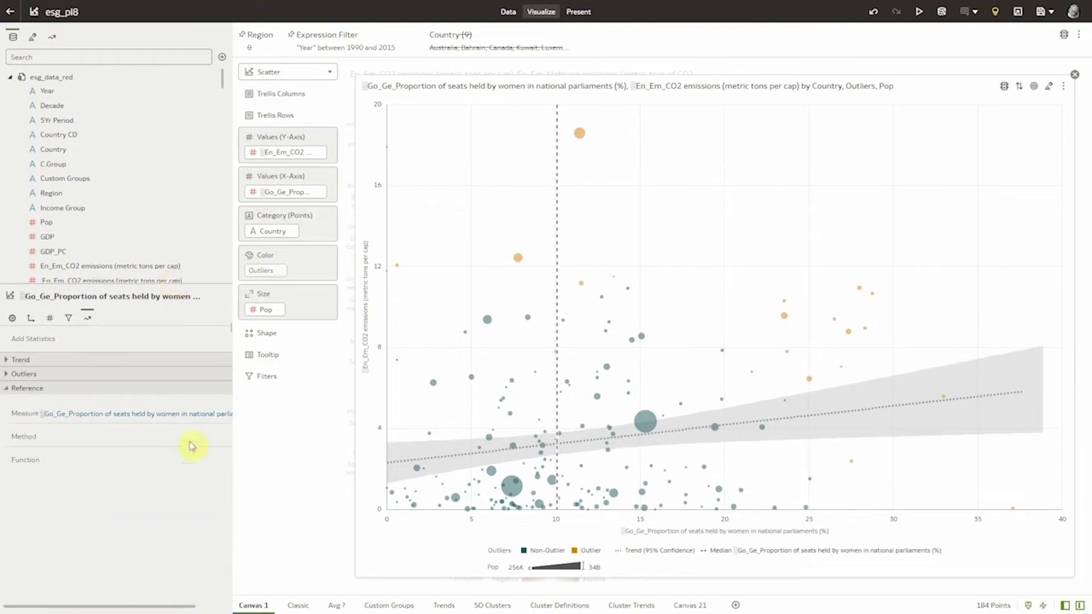
pyautogui.hscroll(2, 216, 444)
pyautogui.moveTo(233, 435); pyautogui.dragTo(288, 439)
pyautogui.click(279, 437)
pyautogui.click(282, 472)
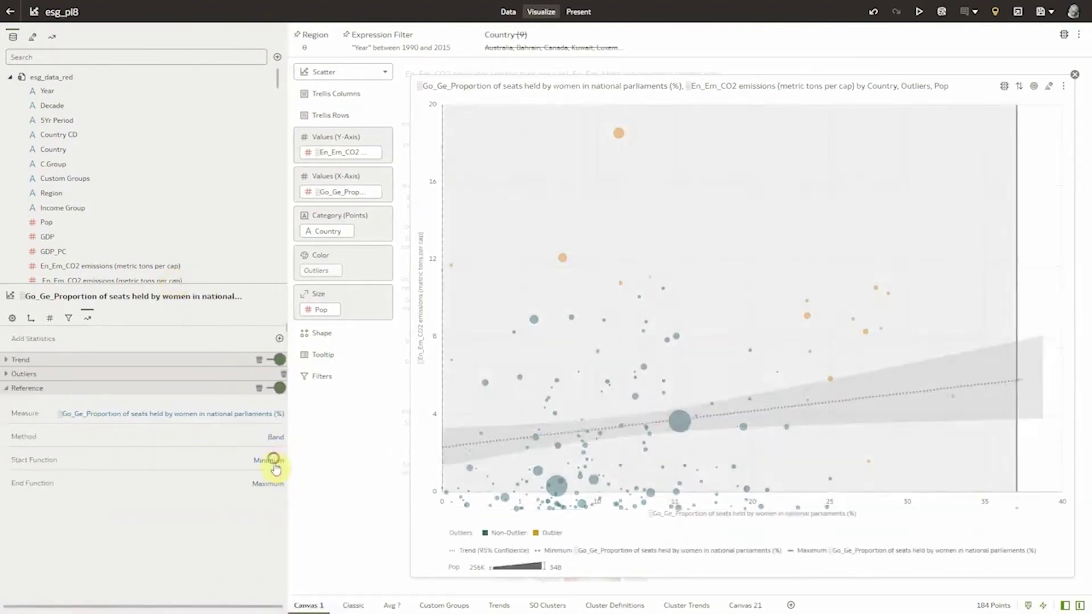
pyautogui.click(277, 462)
pyautogui.click(282, 443)
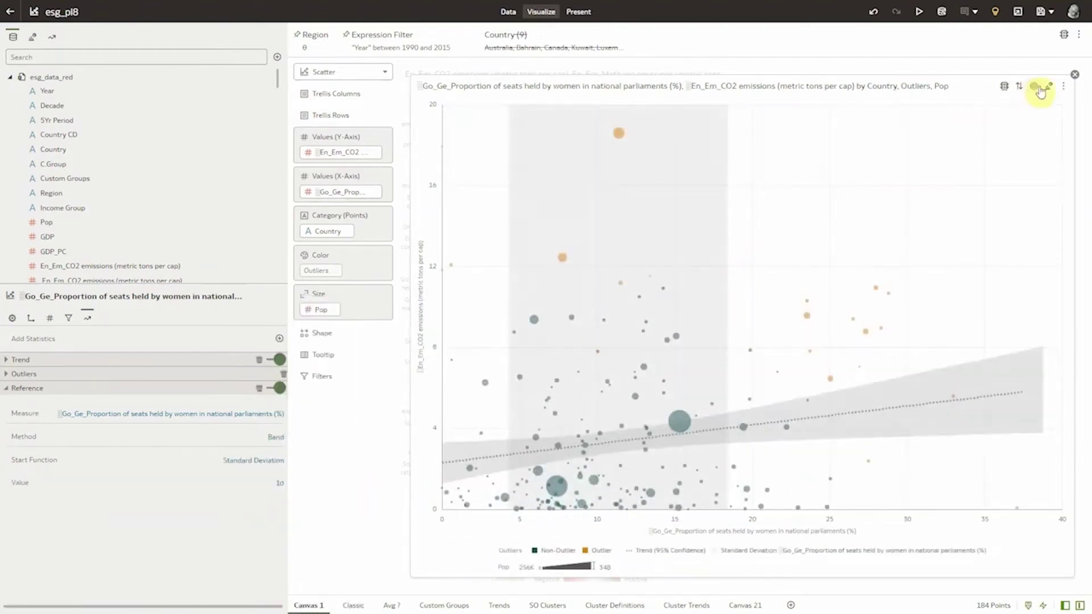
pyautogui.click(1076, 76)
# - Create a line chart of CO2 emissions per capita by Year and Region
pyautogui.click(47, 91)
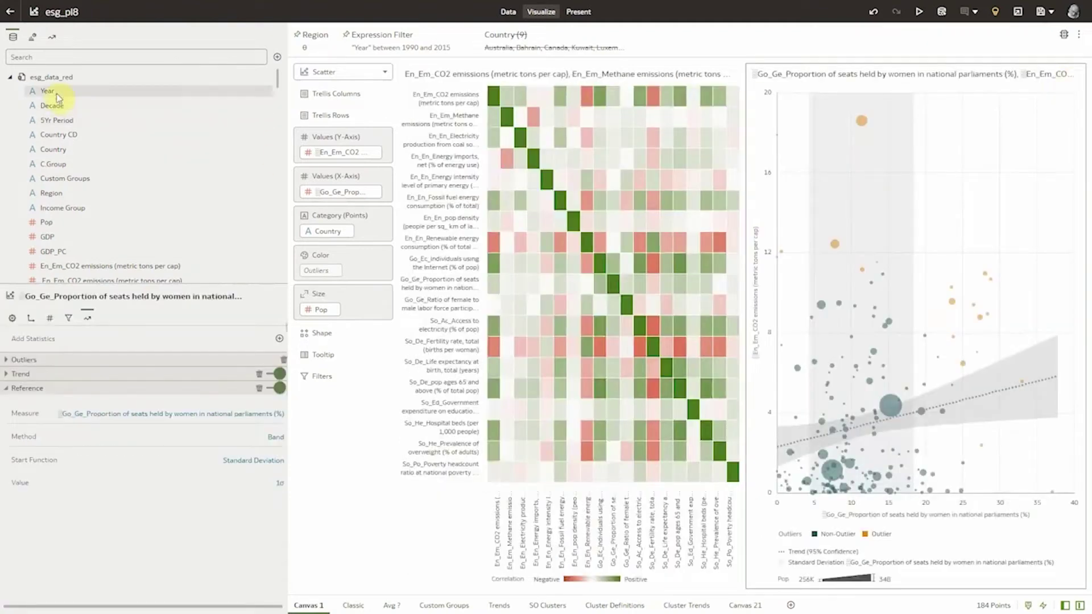
pyautogui.click(94, 260)
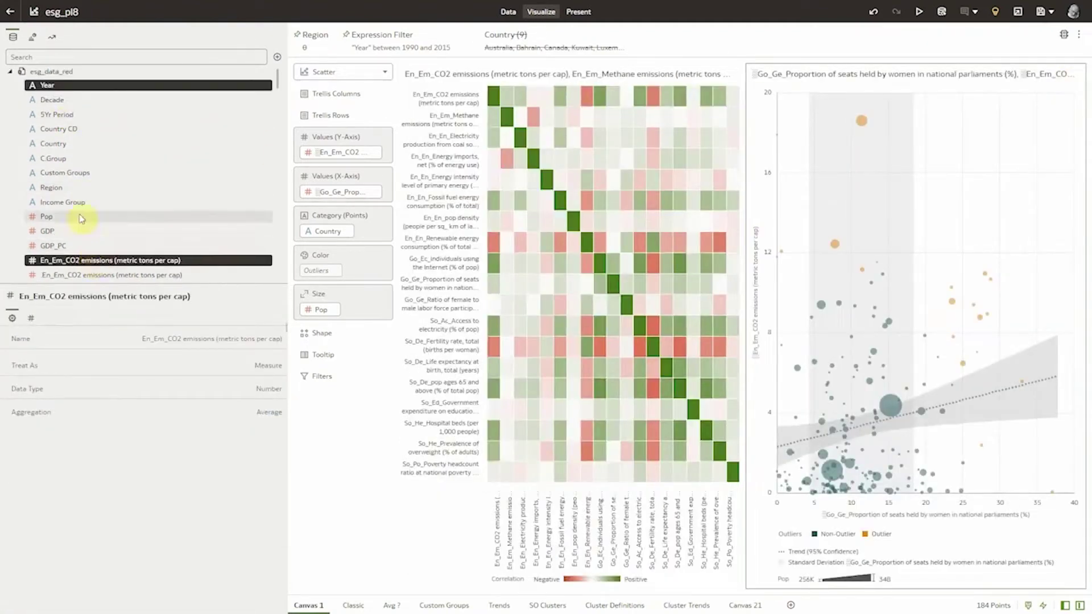
pyautogui.rightClick(68, 191)
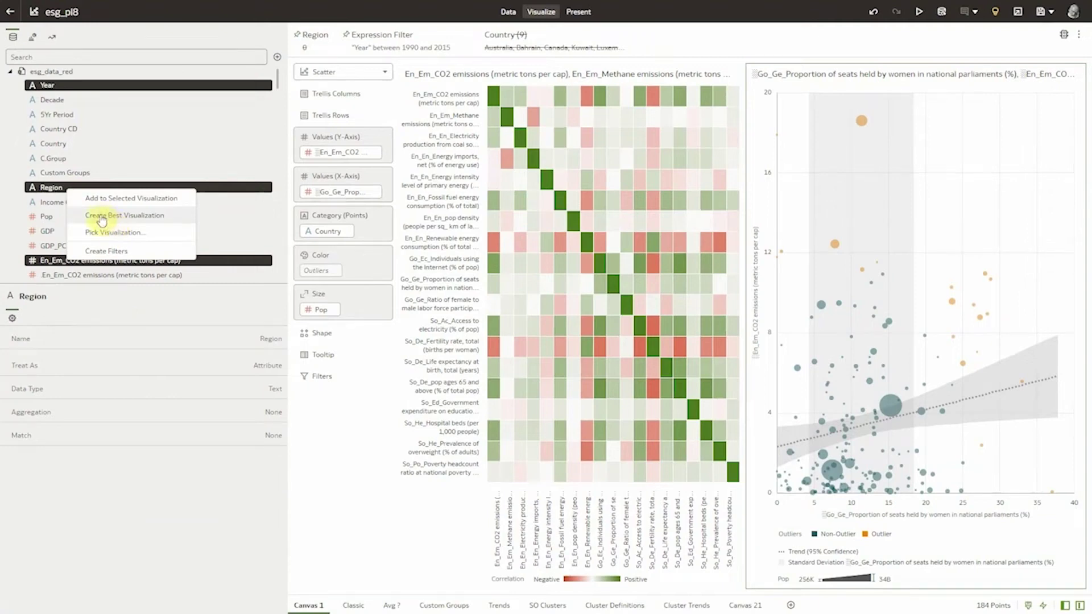
pyautogui.click(102, 216)
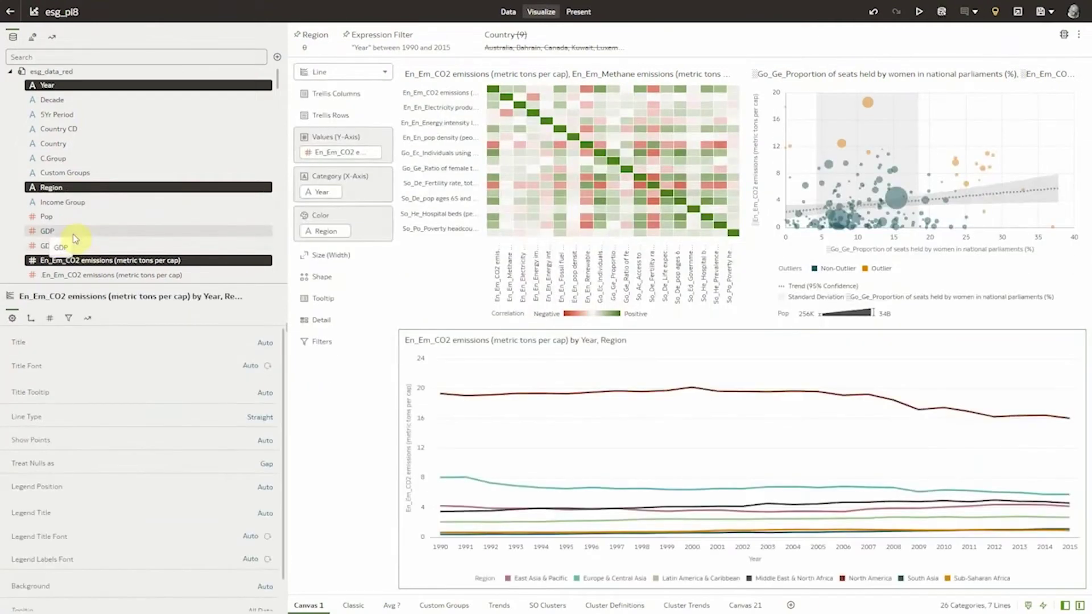
# - Create a map of Country CD coloured by Region
pyautogui.click(70, 130)
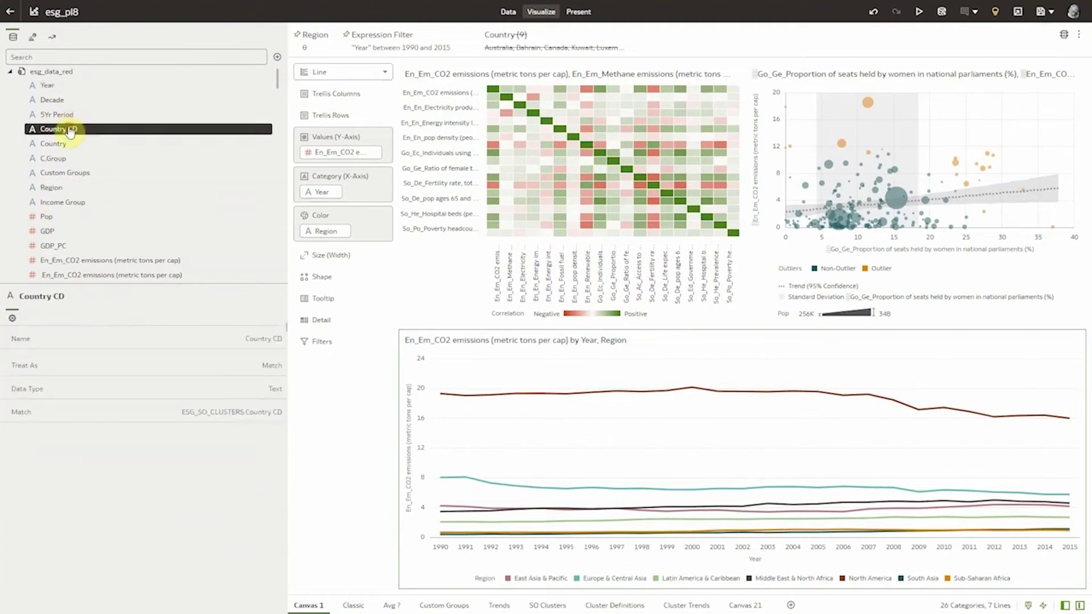
pyautogui.keyDown('ctrl'); pyautogui.click(54, 188); pyautogui.keyUp('ctrl')
pyautogui.rightClick(57, 187)
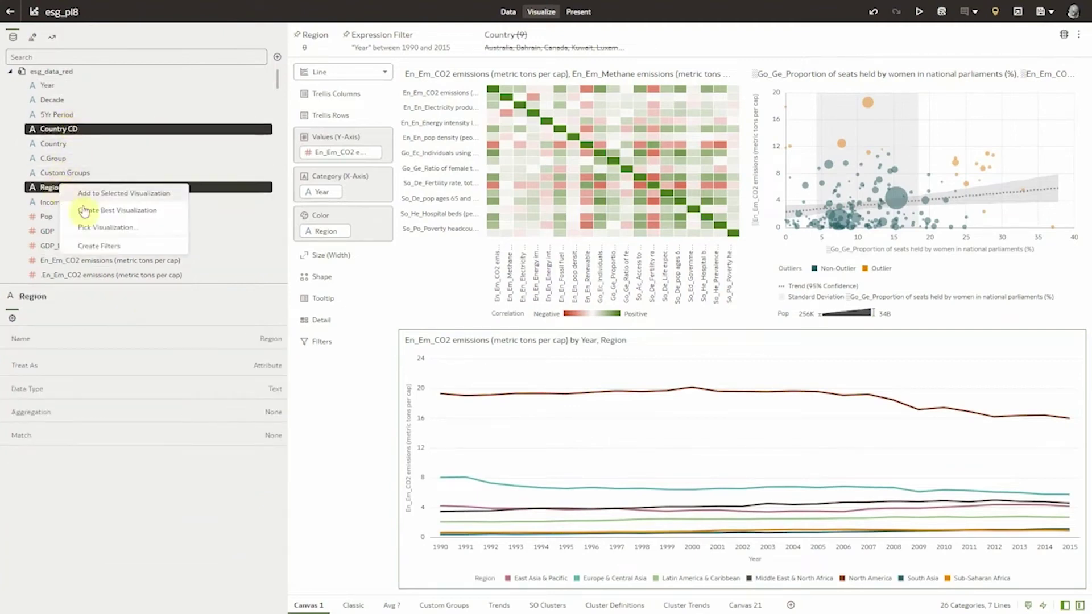
pyautogui.click(97, 227)
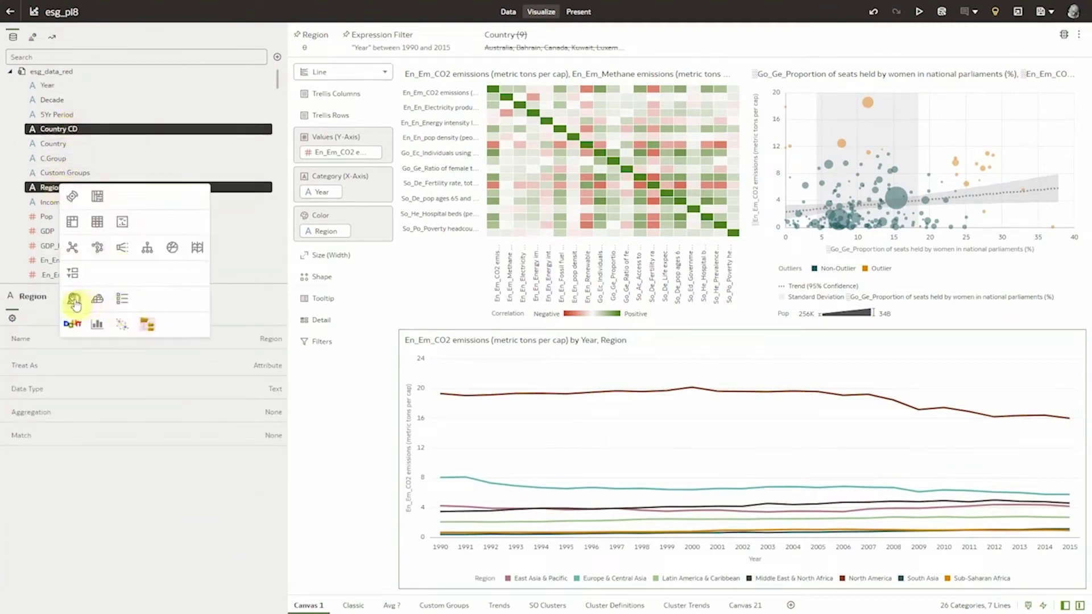
pyautogui.click(74, 301)
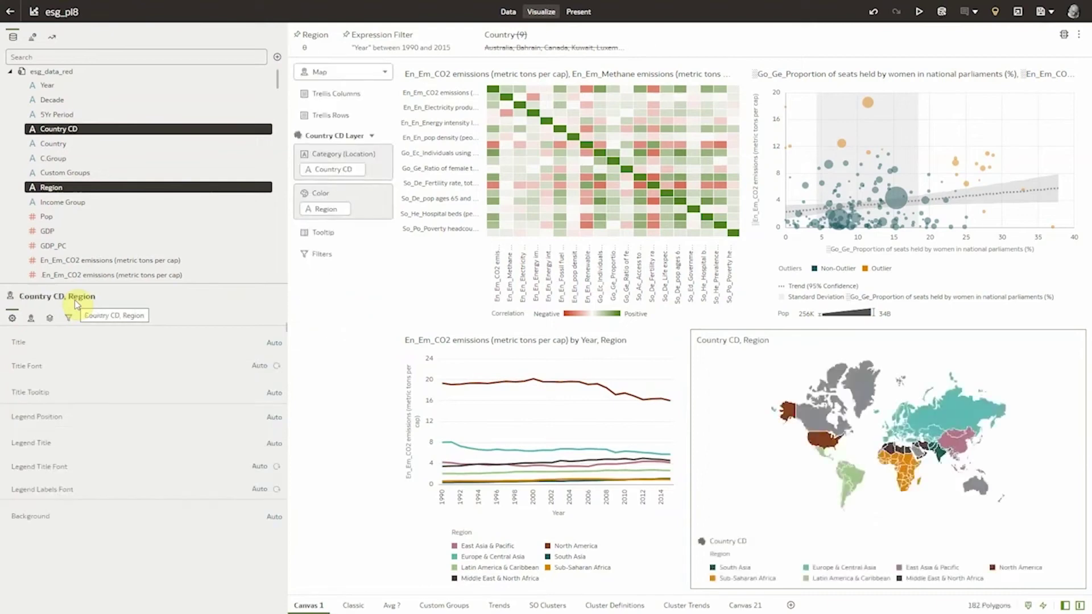
# - Highlight the Europe, North America and Middle East lines, then copy the map visualization
pyautogui.click(608, 454)
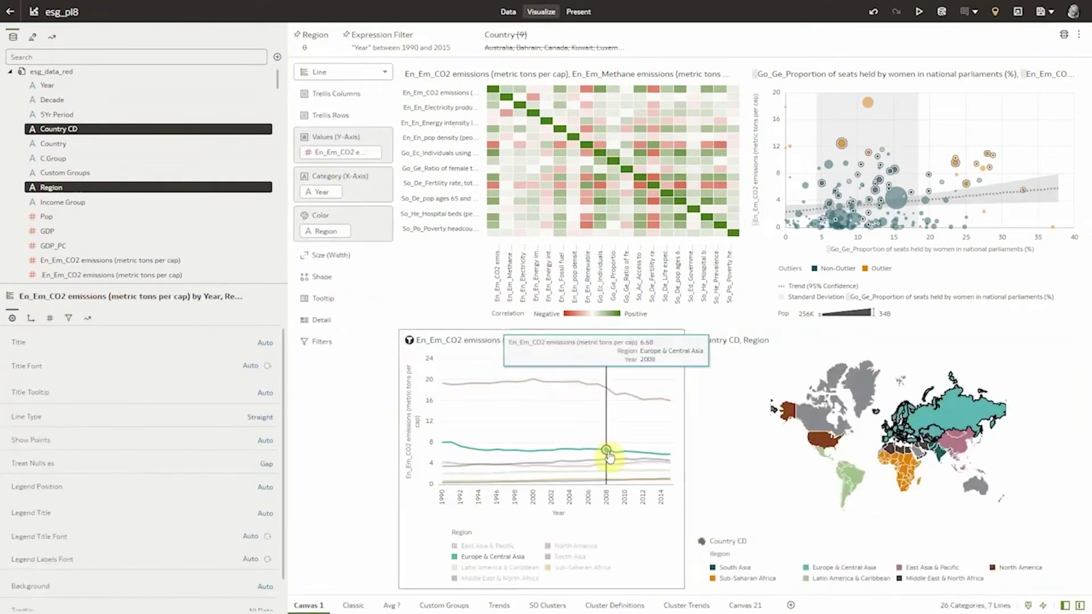
pyautogui.click(579, 383)
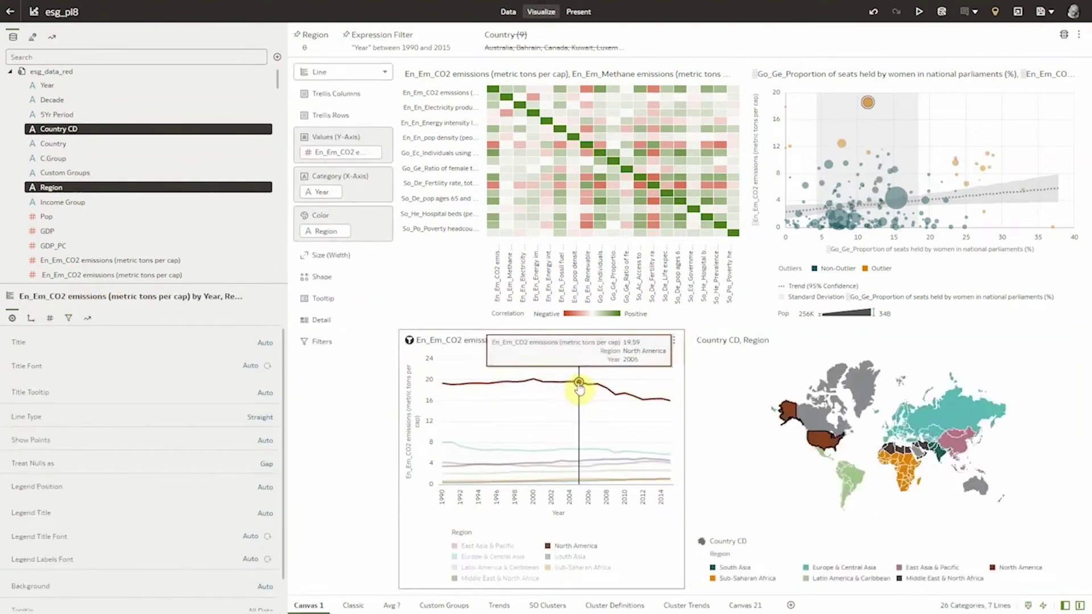
pyautogui.click(552, 464)
pyautogui.click(554, 468)
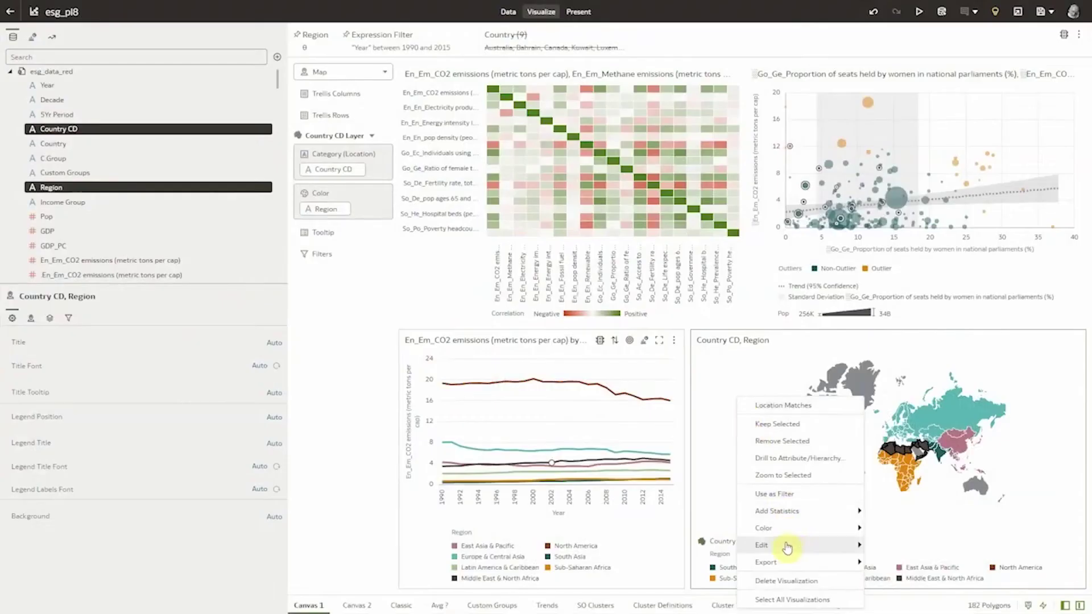
pyautogui.click(888, 562)
# - Paste the copied region map onto Canvas 2
pyautogui.click(356, 605)
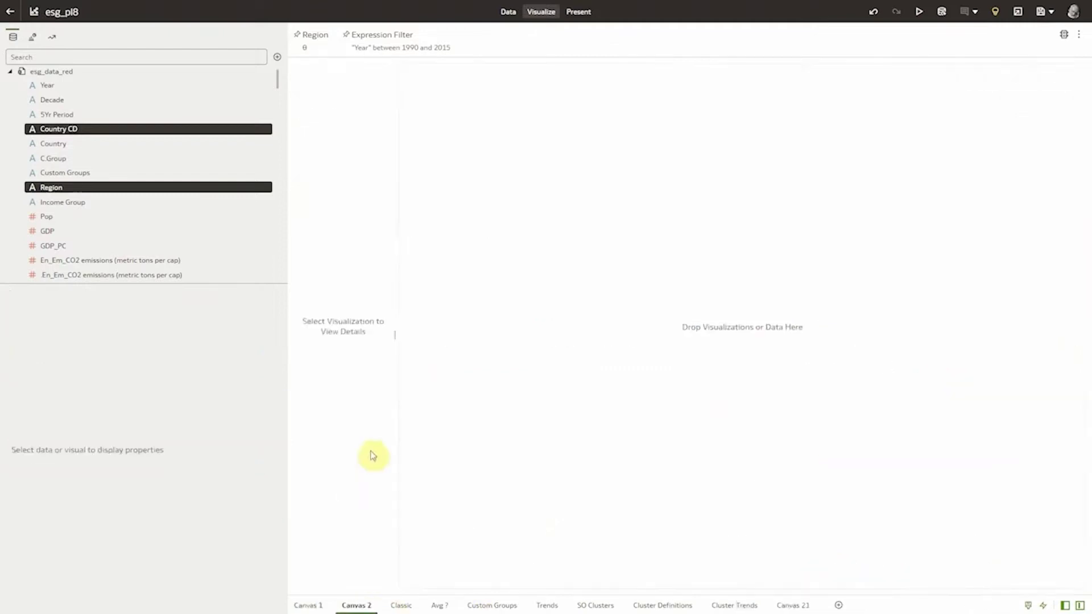
pyautogui.rightClick(434, 433)
pyautogui.moveTo(470, 439)
pyautogui.click(532, 441)
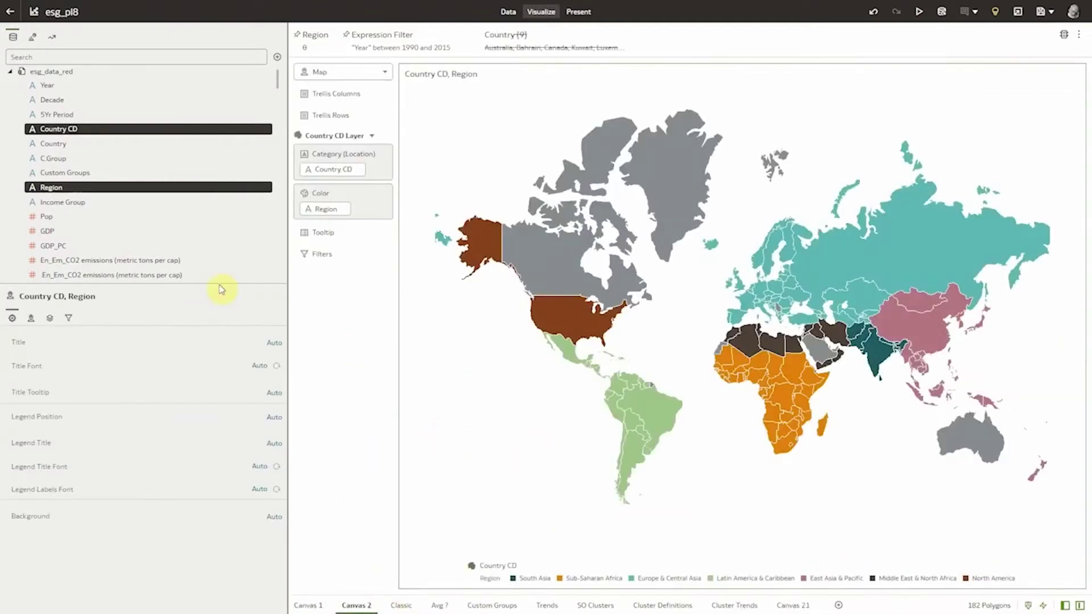
# - Create a butterfly chart of GDP_PC versus Pop by region
pyautogui.click(50, 217)
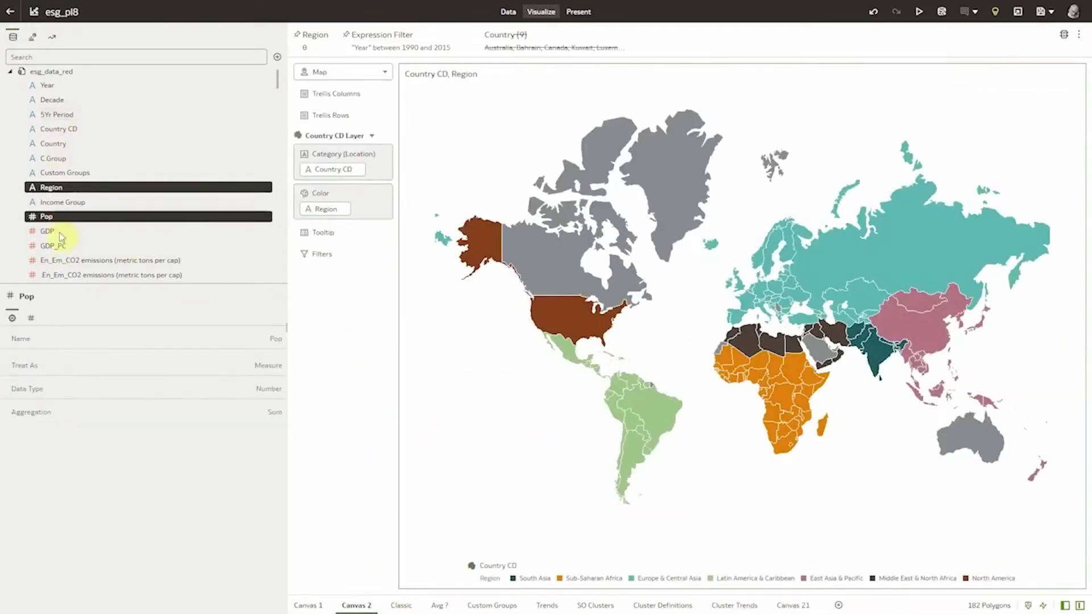
pyautogui.keyDown('ctrl'); pyautogui.click(59, 248); pyautogui.keyUp('ctrl')
pyautogui.rightClick(59, 248)
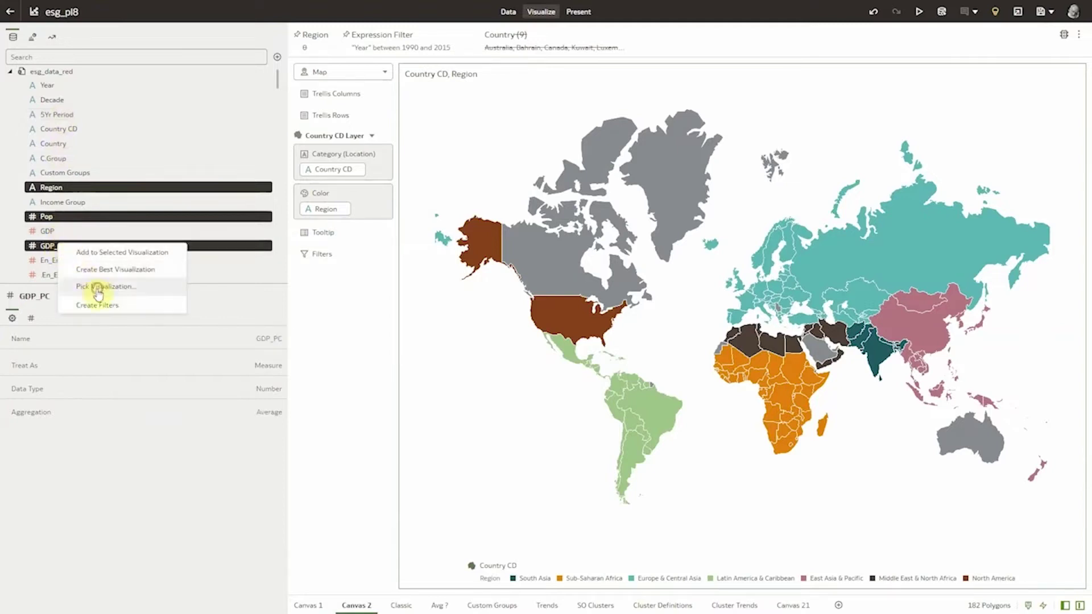
pyautogui.click(94, 288)
pyautogui.click(70, 282)
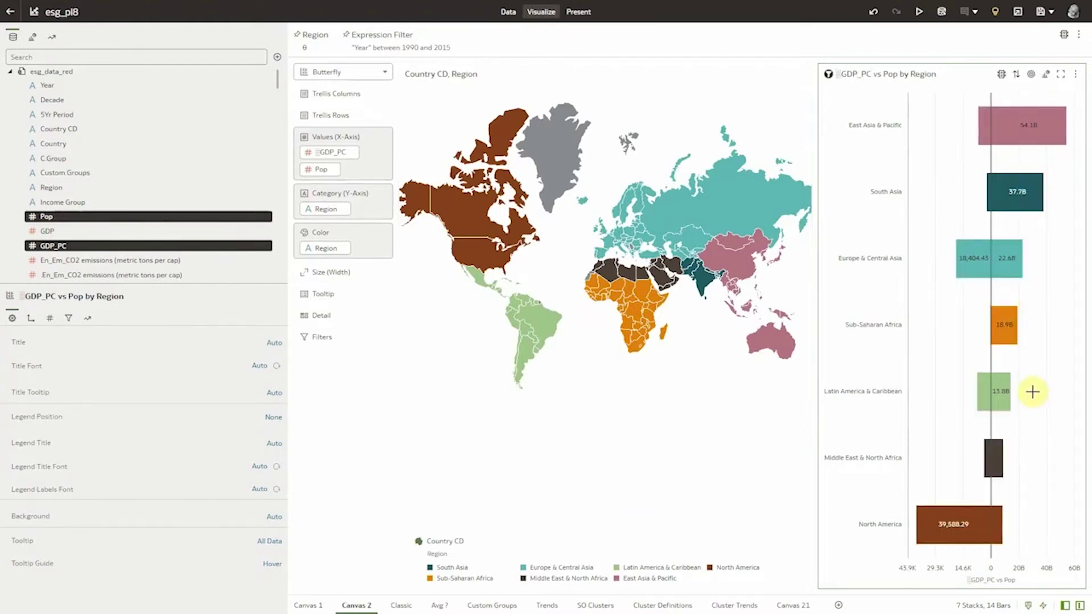
# - Add a Pop by Year and Region line chart placed below the map
pyautogui.keyDown('ctrl'); pyautogui.click(52, 246); pyautogui.keyUp('ctrl')
pyautogui.keyDown('ctrl'); pyautogui.click(51, 187); pyautogui.keyUp('ctrl')
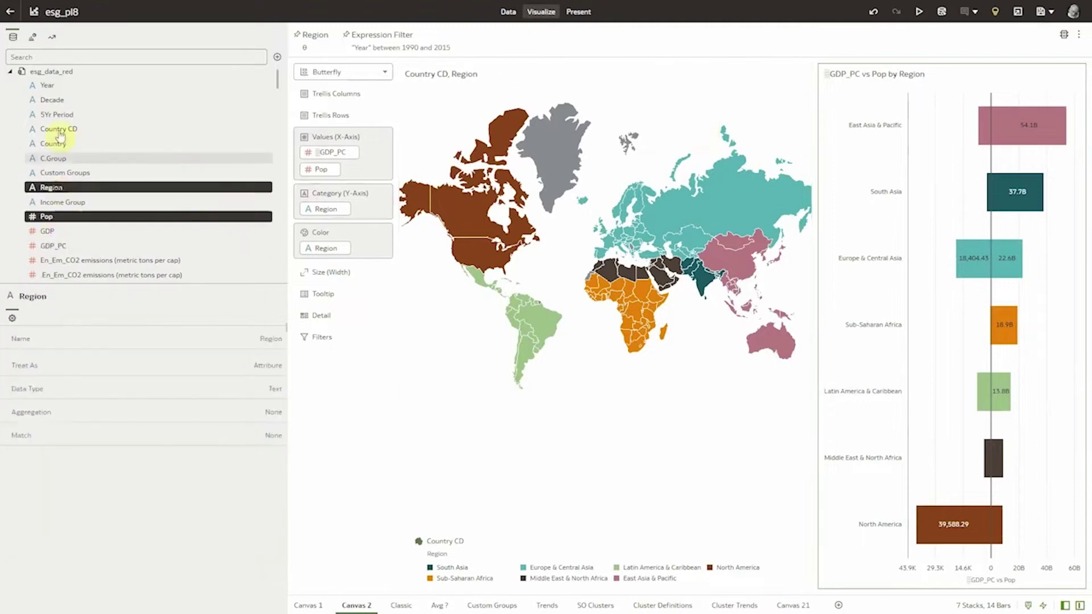
pyautogui.keyDown('ctrl'); pyautogui.click(50, 86); pyautogui.keyUp('ctrl')
pyautogui.rightClick(54, 88)
pyautogui.click(80, 115)
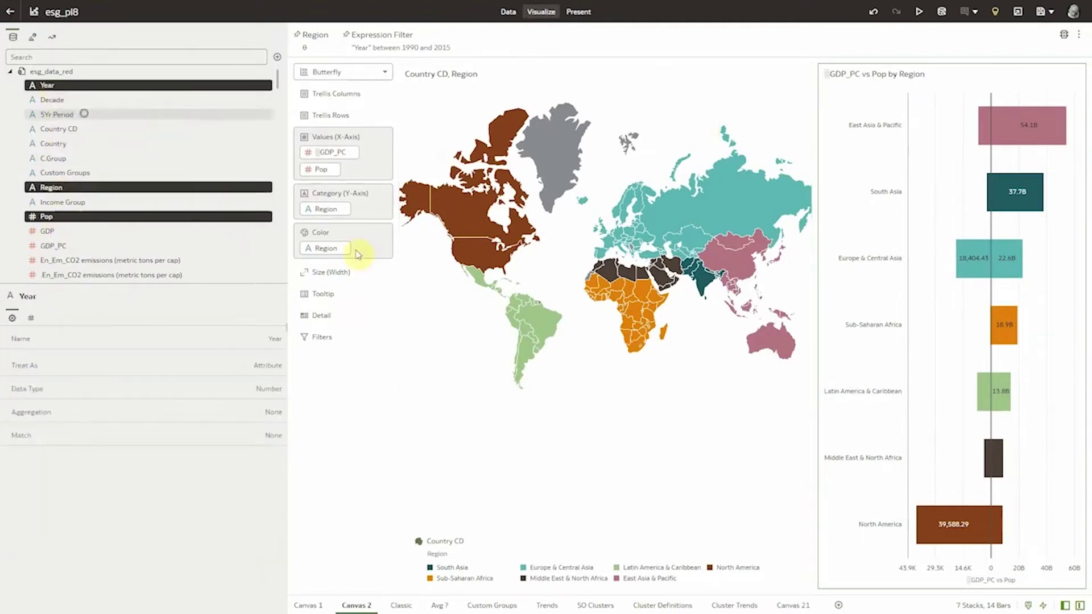
pyautogui.moveTo(756, 386); pyautogui.dragTo(569, 421)
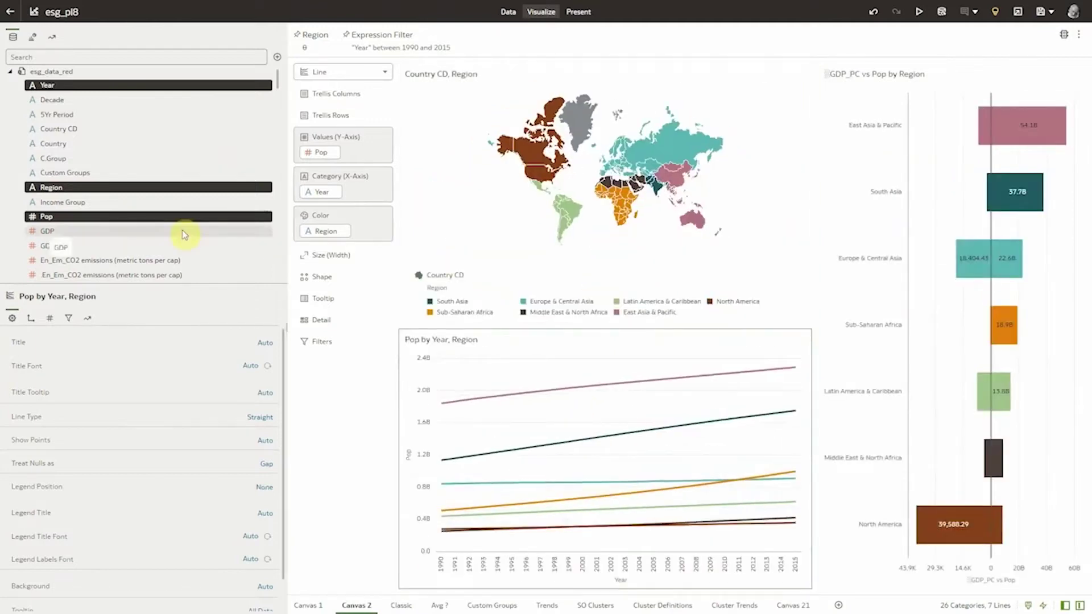
# - Add GDP_PC to the population chart and plot each Year as a scatter point
pyautogui.moveTo(182, 245); pyautogui.dragTo(538, 419)
pyautogui.moveTo(156, 85); pyautogui.dragTo(310, 228)
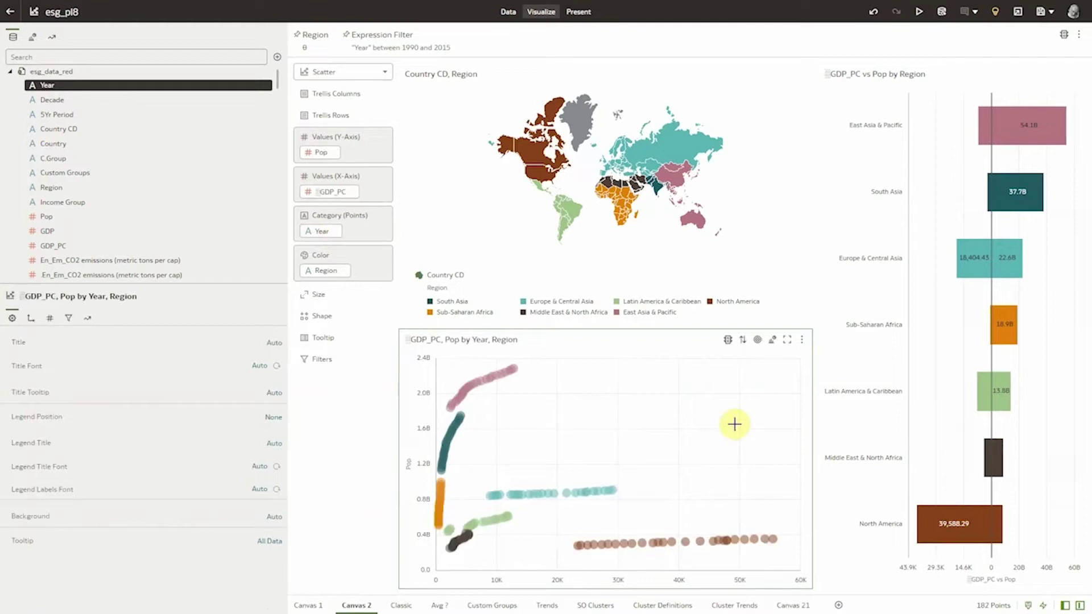
pyautogui.click(691, 150)
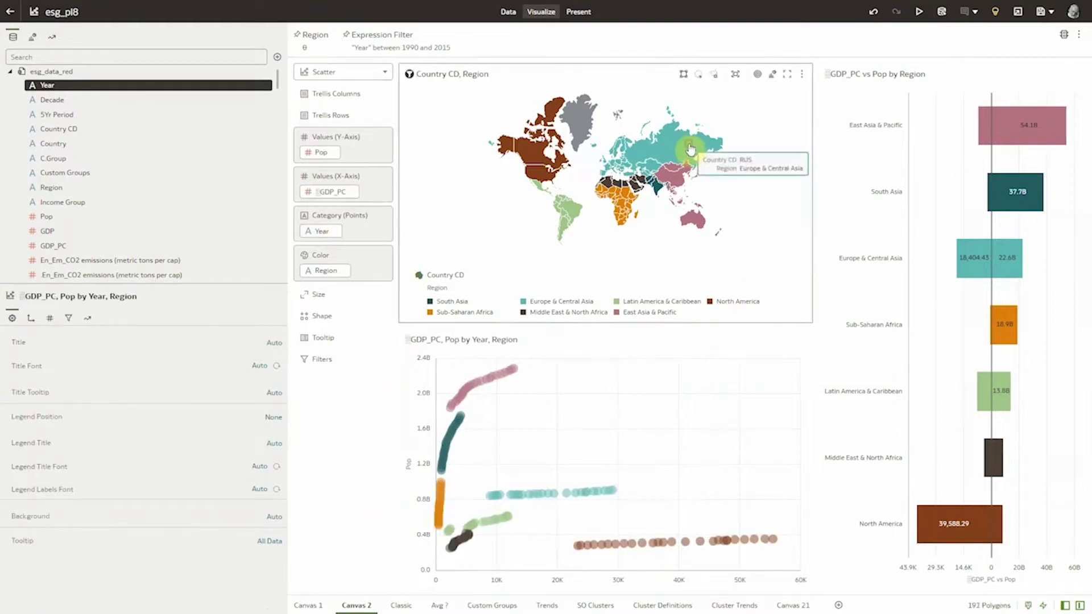
pyautogui.click(410, 342)
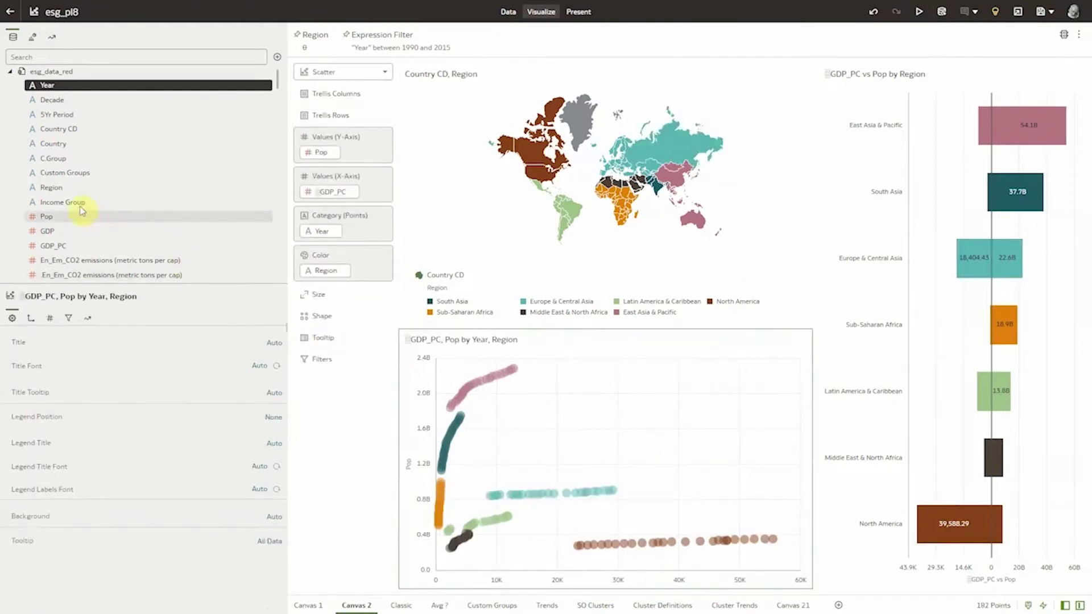
# - Colour the map, scatter and butterfly chart by Custom Groups
pyautogui.moveTo(74, 181); pyautogui.dragTo(591, 219)
pyautogui.moveTo(84, 177); pyautogui.dragTo(583, 452)
pyautogui.click(927, 325)
pyautogui.moveTo(115, 176); pyautogui.dragTo(338, 216)
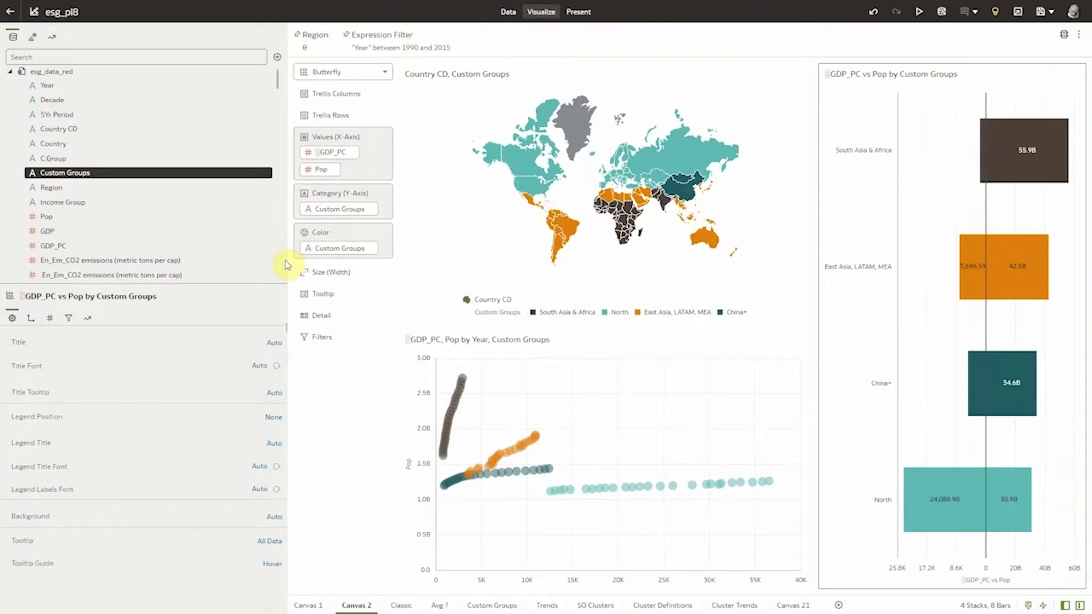
# - Colour the map by ClusterID from ESG_SO_CLUSTERS, then view the Cluster Definitions canvas
pyautogui.click(10, 71)
pyautogui.click(10, 91)
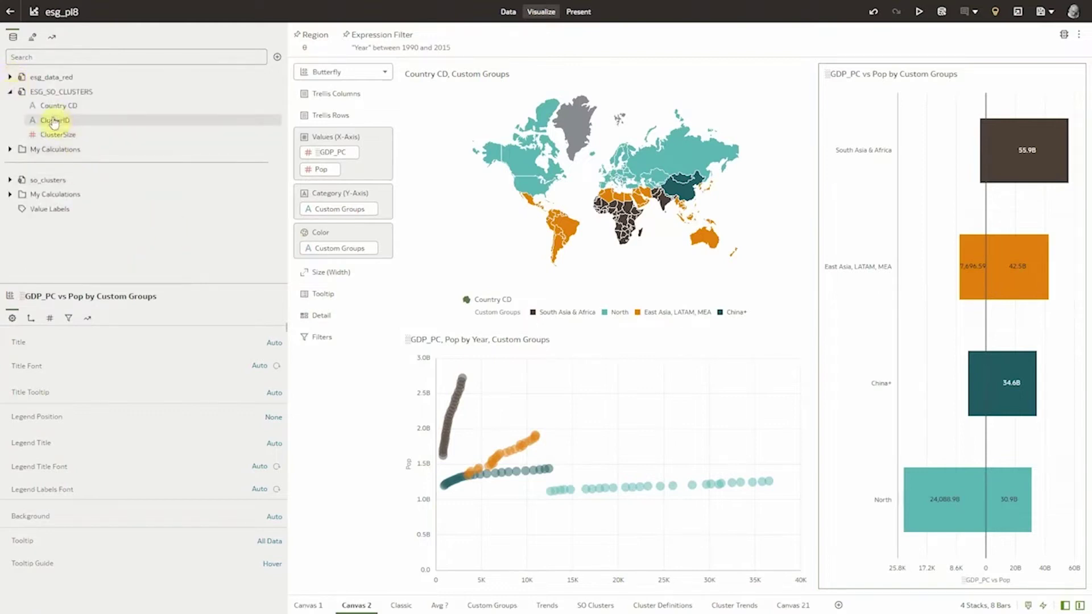
pyautogui.moveTo(53, 121); pyautogui.dragTo(595, 200)
pyautogui.click(788, 558)
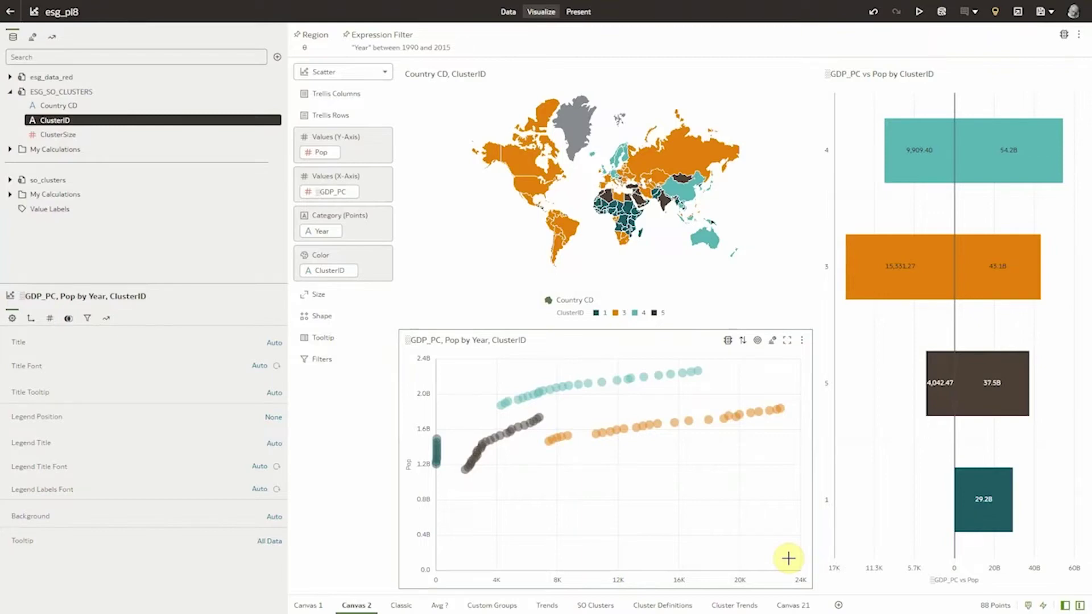
pyautogui.click(660, 606)
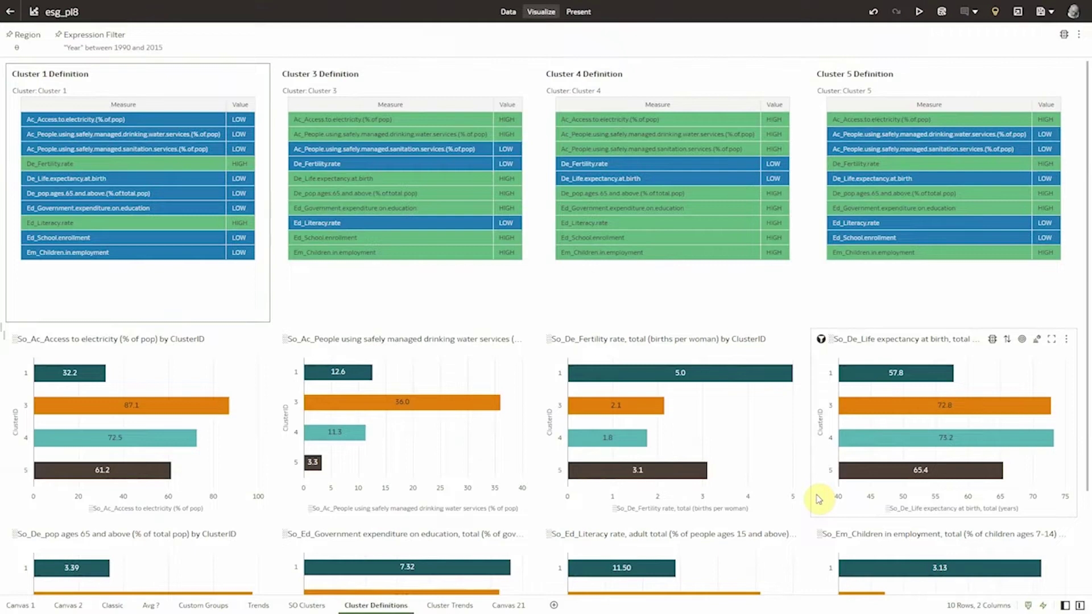
# - Review the Cluster Trends canvas, then move to Canvas 21's GDP_PC versus Pop scatter
pyautogui.click(449, 607)
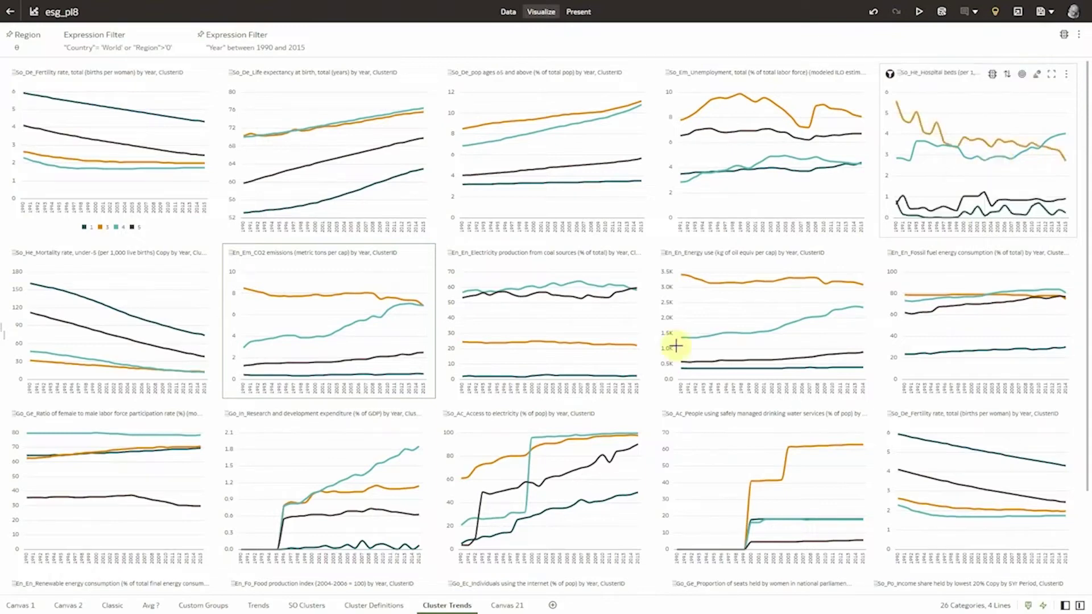
pyautogui.click(513, 606)
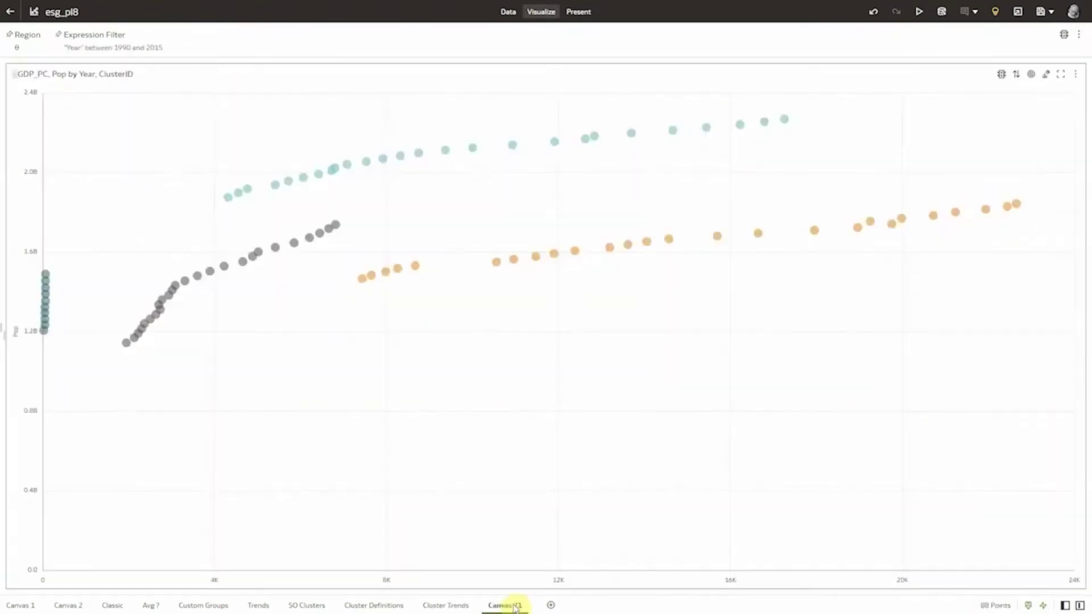
# - Change the Canvas 21 chart to a connected Scatterplot and set Display Circle to Off
pyautogui.click(1046, 75)
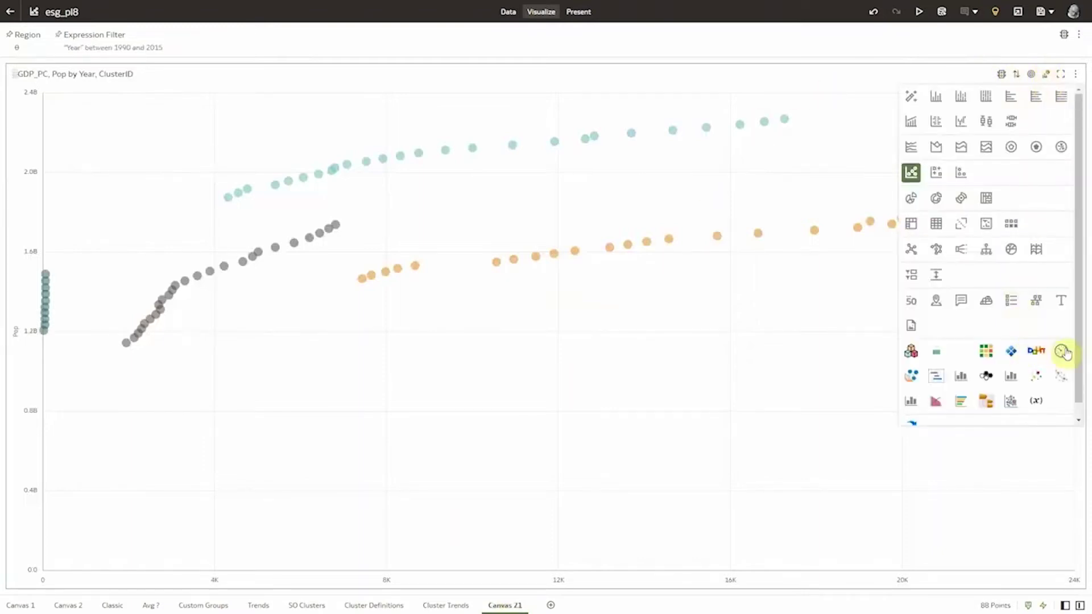
pyautogui.scroll(-1, 1080, 402)
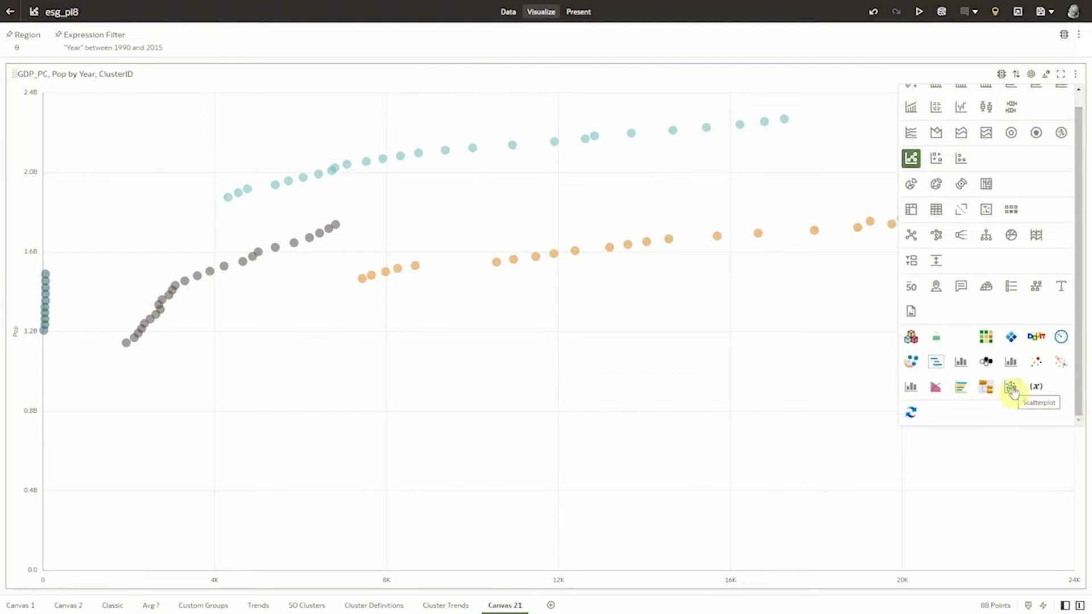
pyautogui.click(923, 389)
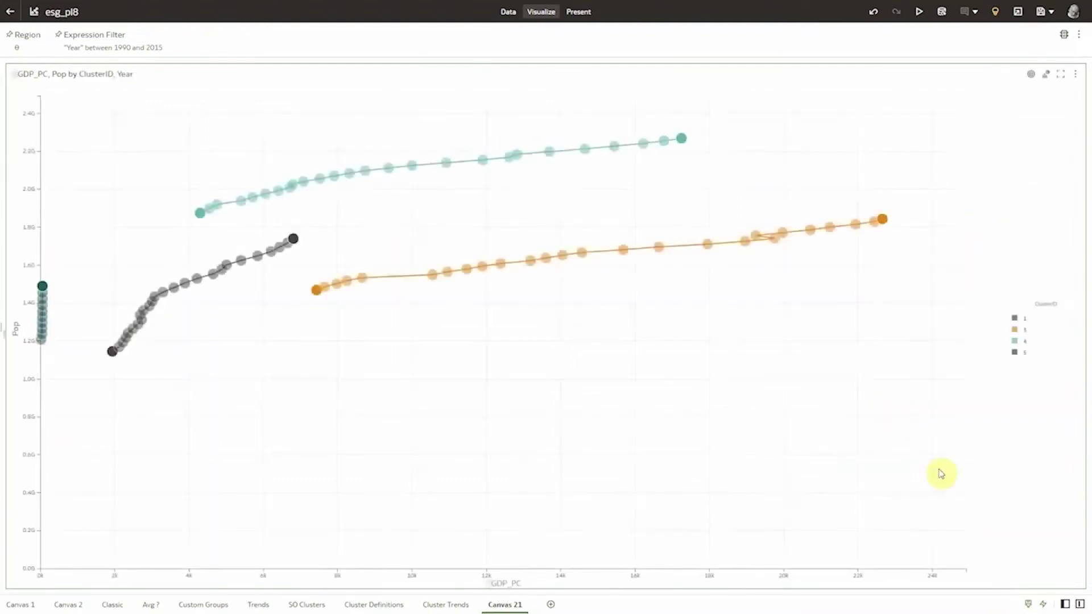
pyautogui.click(1065, 603)
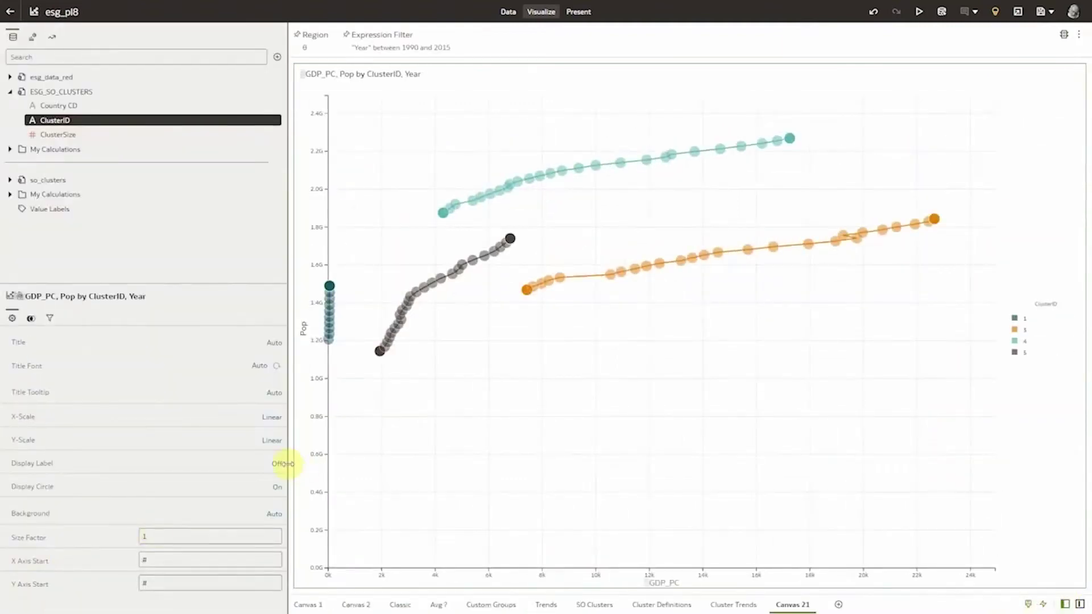
pyautogui.click(126, 486)
pyautogui.click(123, 515)
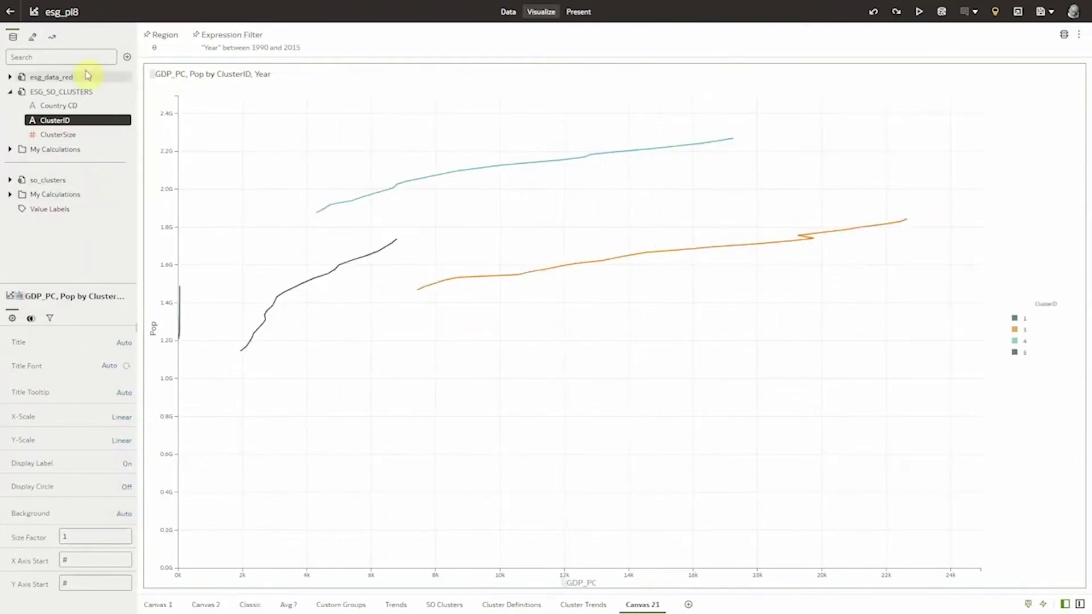
# - Place a RacingBars Plugin chart beside the cluster line chart and return to the data fields
pyautogui.click(31, 35)
pyautogui.scroll(-10, 88, 217)
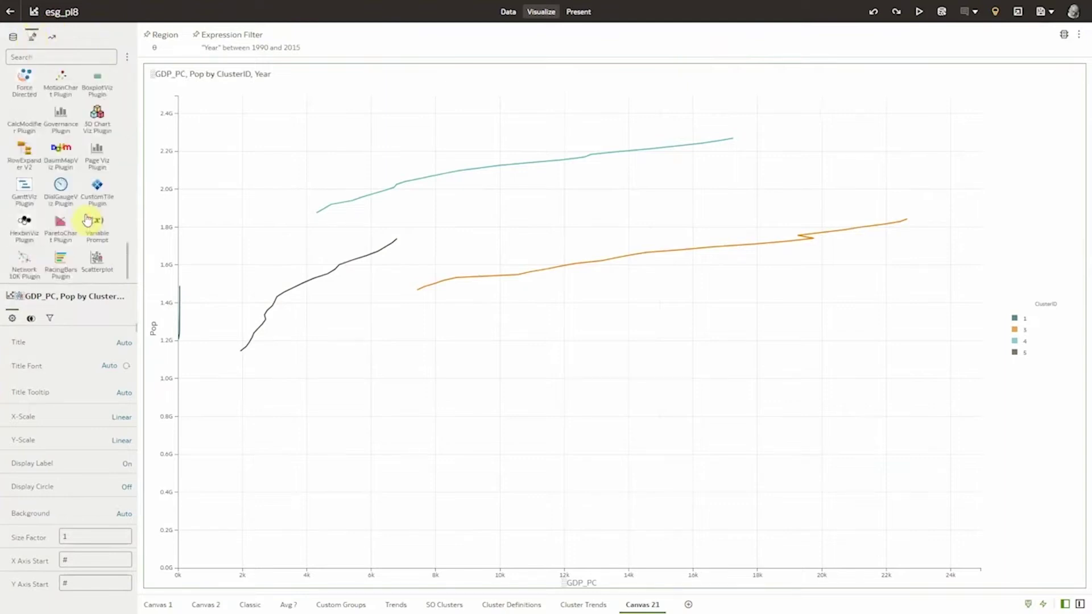
pyautogui.moveTo(60, 261); pyautogui.dragTo(936, 353)
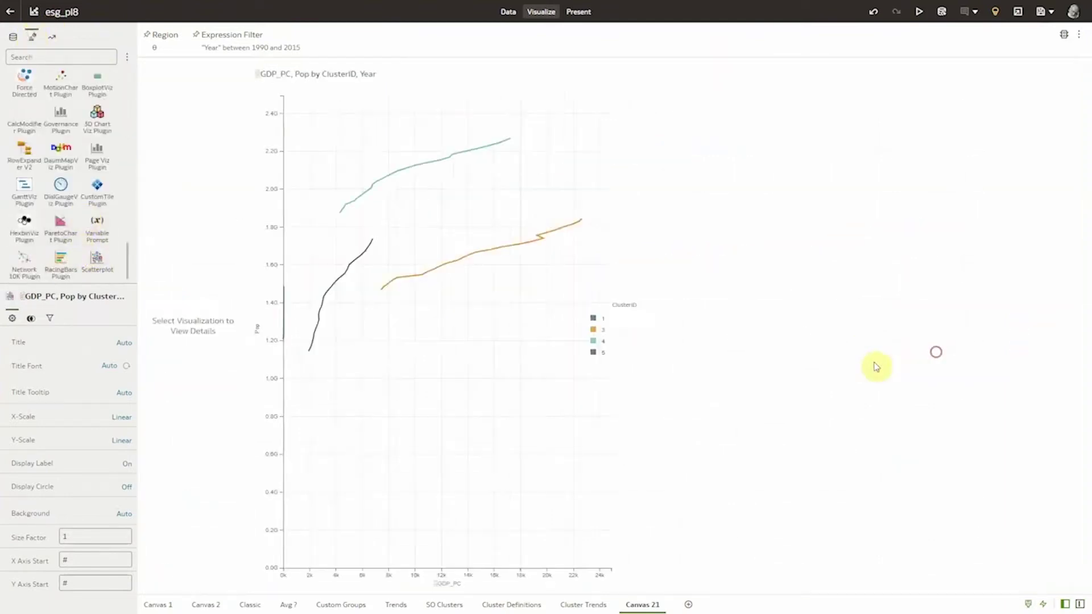
pyautogui.click(13, 36)
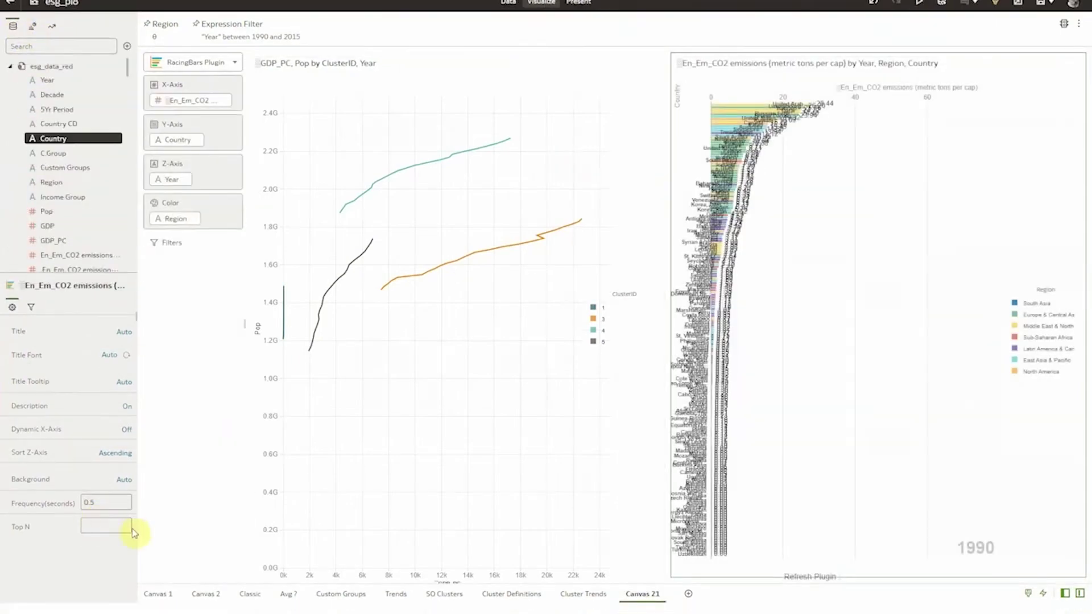
pyautogui.write('1')
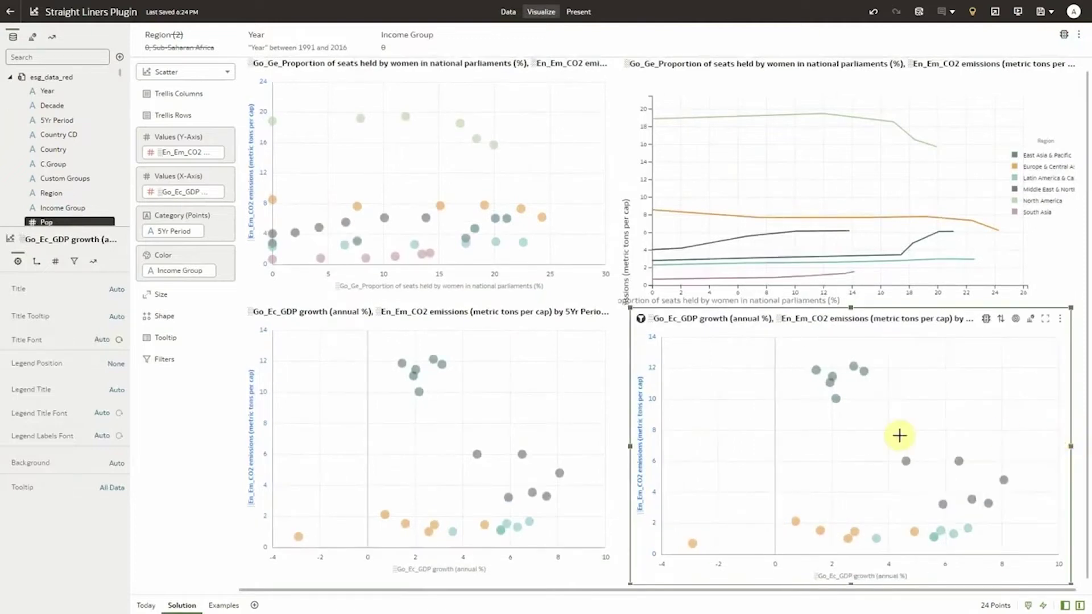
# - Switch the chart to the Scatterplot plugin and size the bubbles by Pop
pyautogui.click(182, 72)
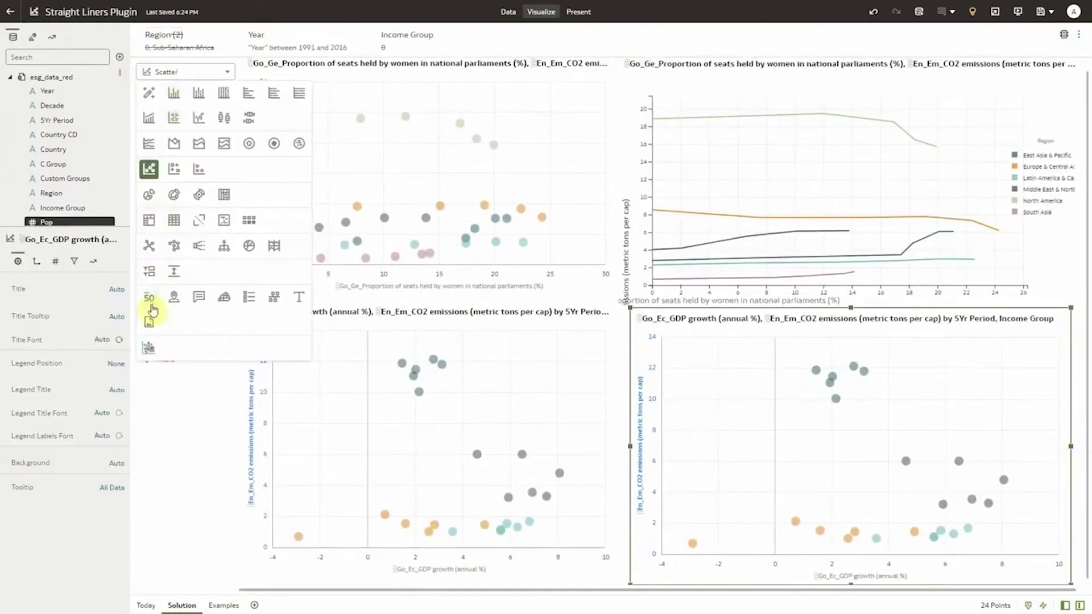
pyautogui.click(150, 348)
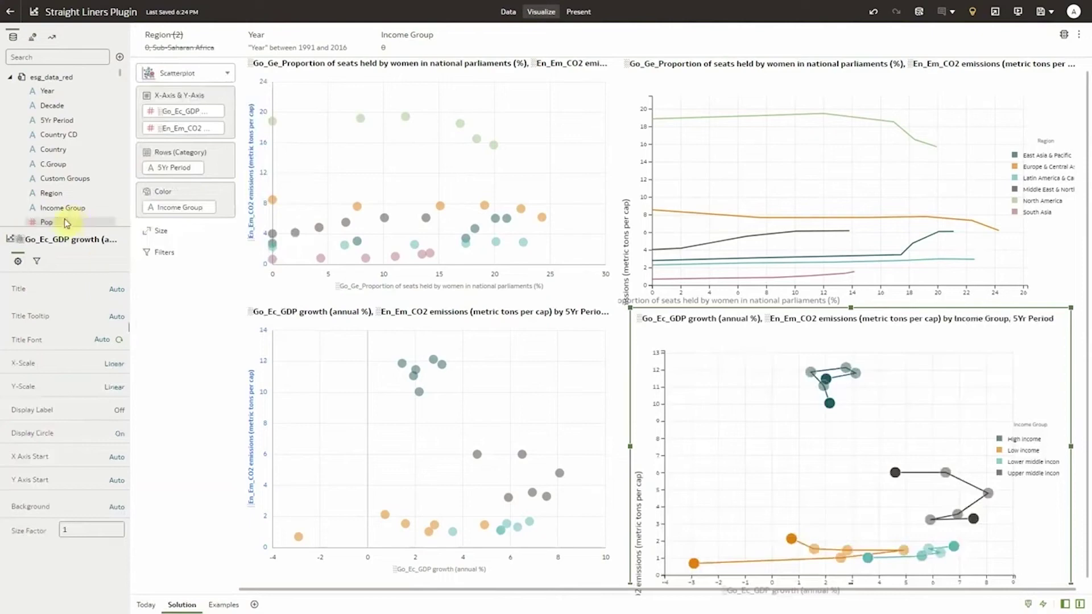
pyautogui.moveTo(66, 223); pyautogui.dragTo(177, 233)
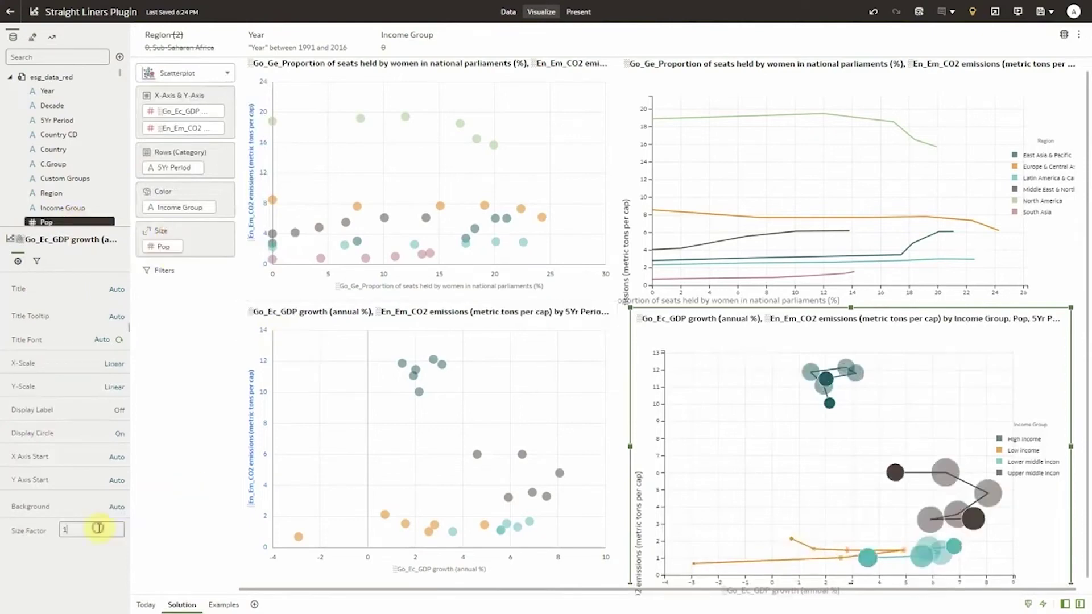
# - Set the size factor to 0.7, show year labels, and maximize the bubble chart
pyautogui.press('BackSpace')
pyautogui.write('0.7')
pyautogui.press('Return')
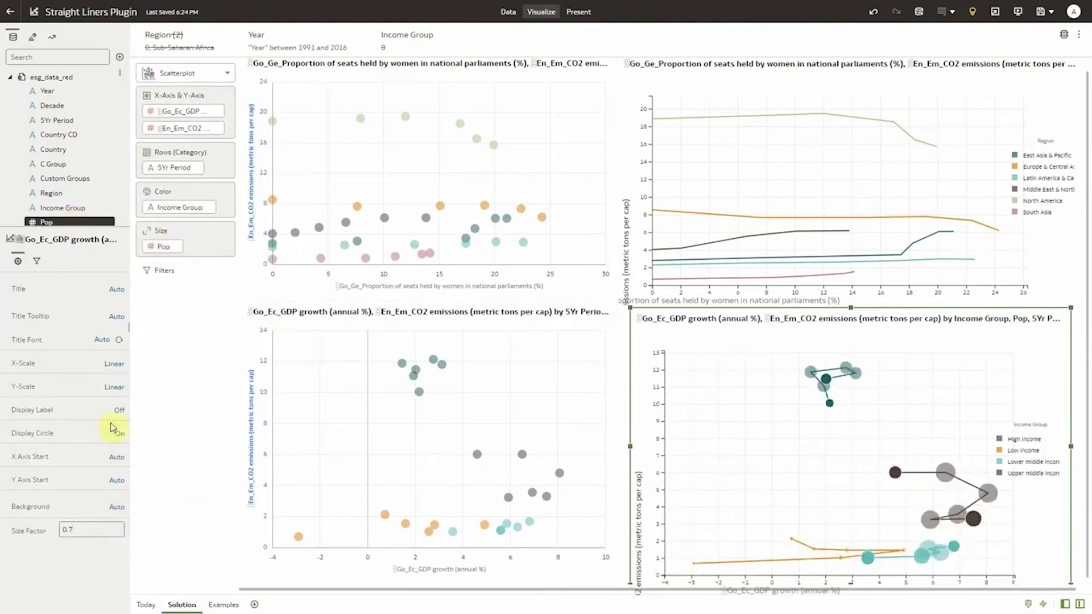
pyautogui.click(118, 410)
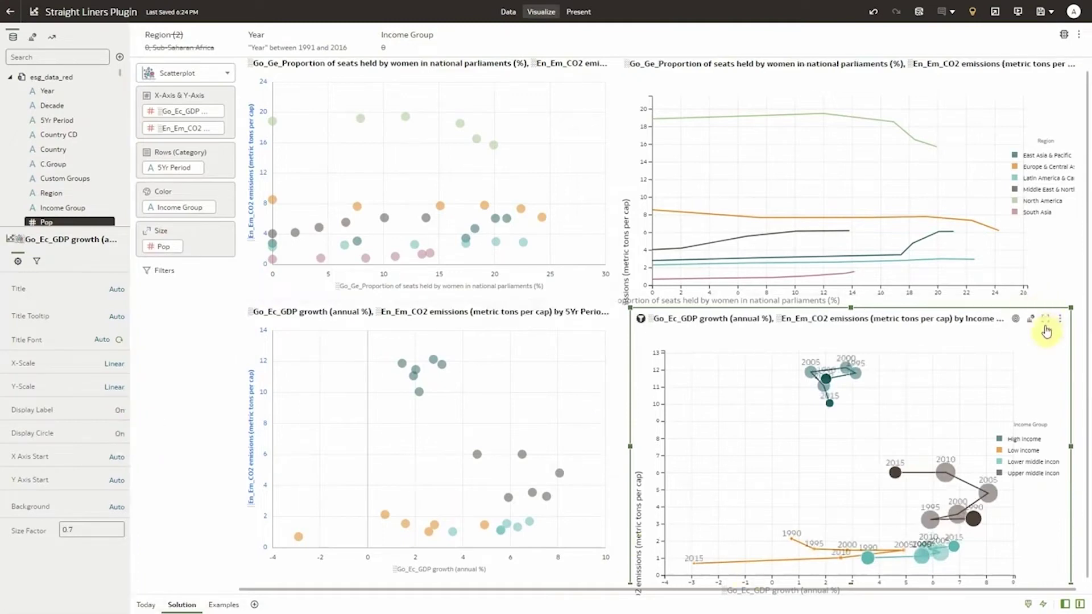
pyautogui.click(1051, 319)
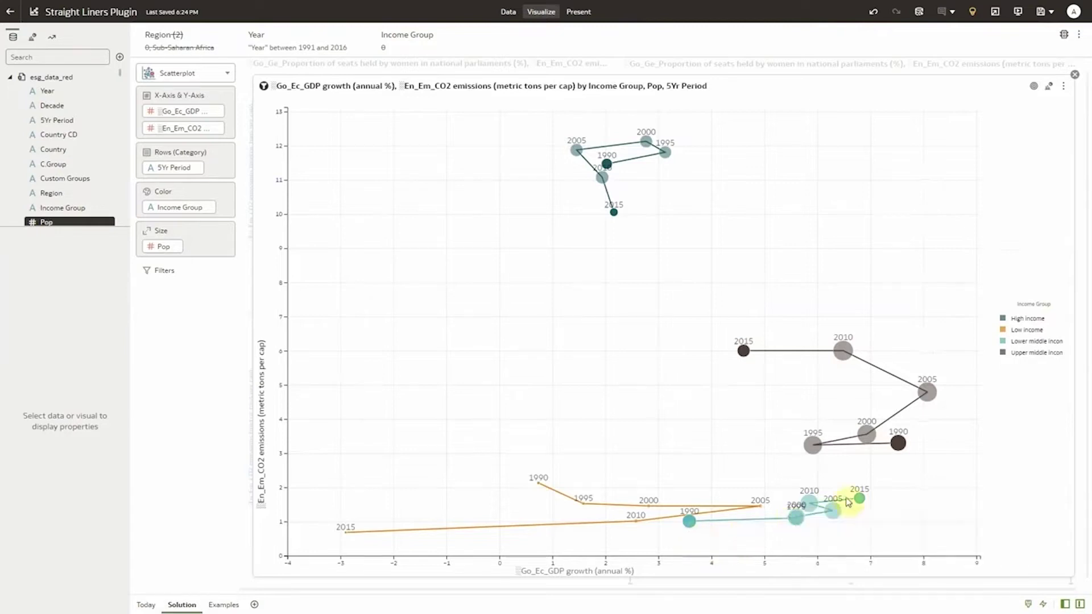
pyautogui.moveTo(864, 500)
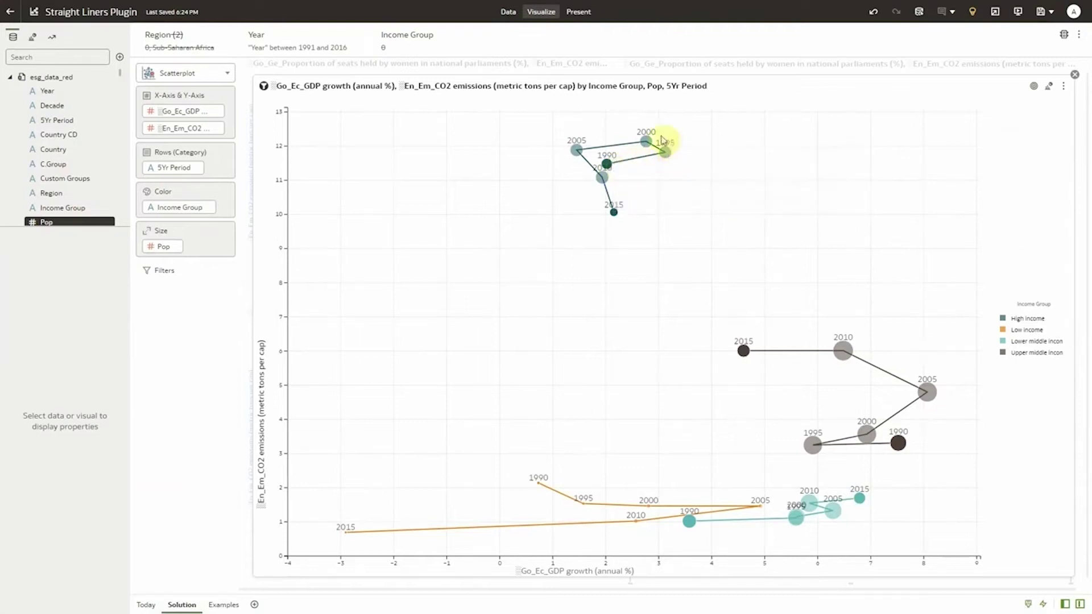
pyautogui.moveTo(615, 214)
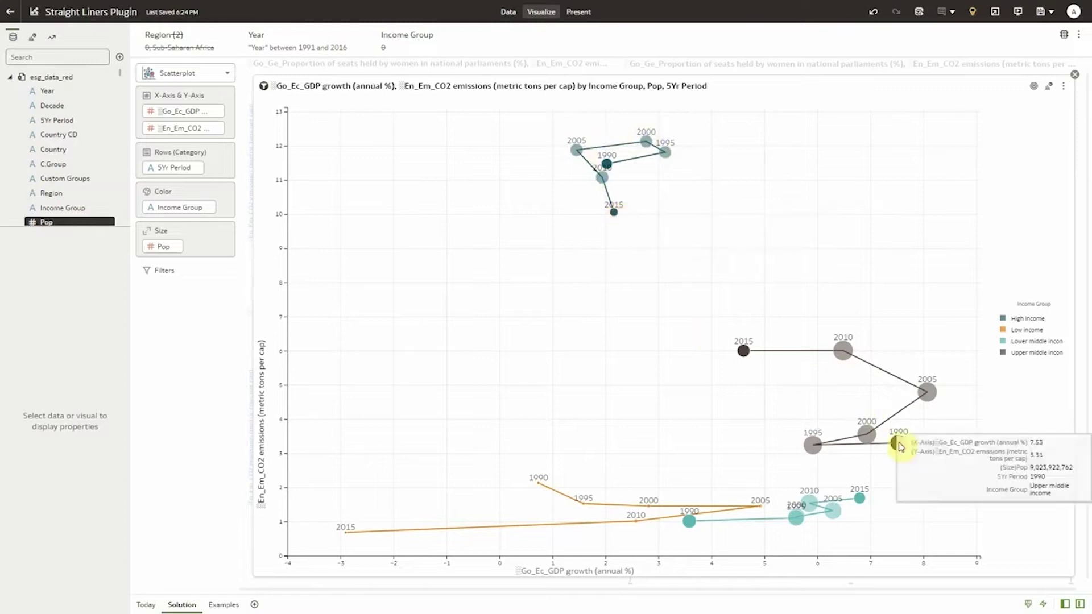
pyautogui.moveTo(812, 445)
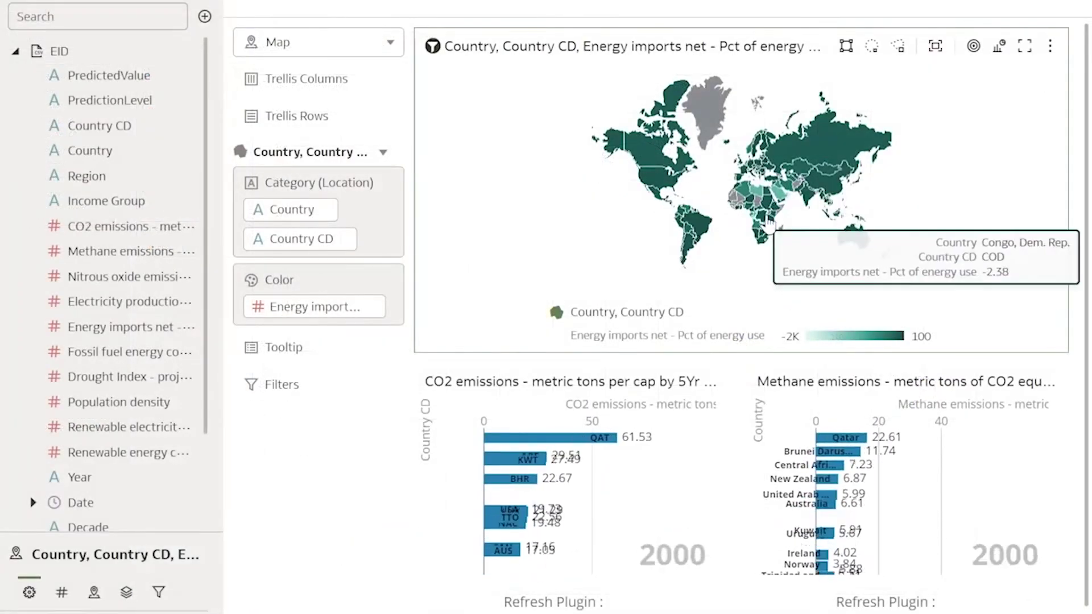
# - View the energy profiles for Congo and then Russia from the map
pyautogui.rightClick(768, 221)
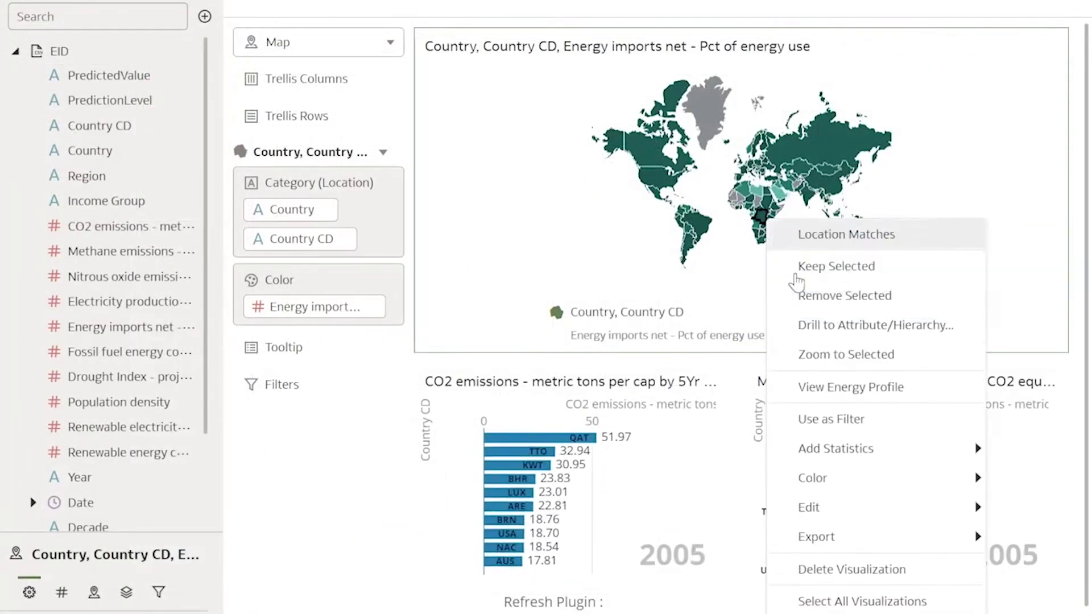
pyautogui.click(854, 390)
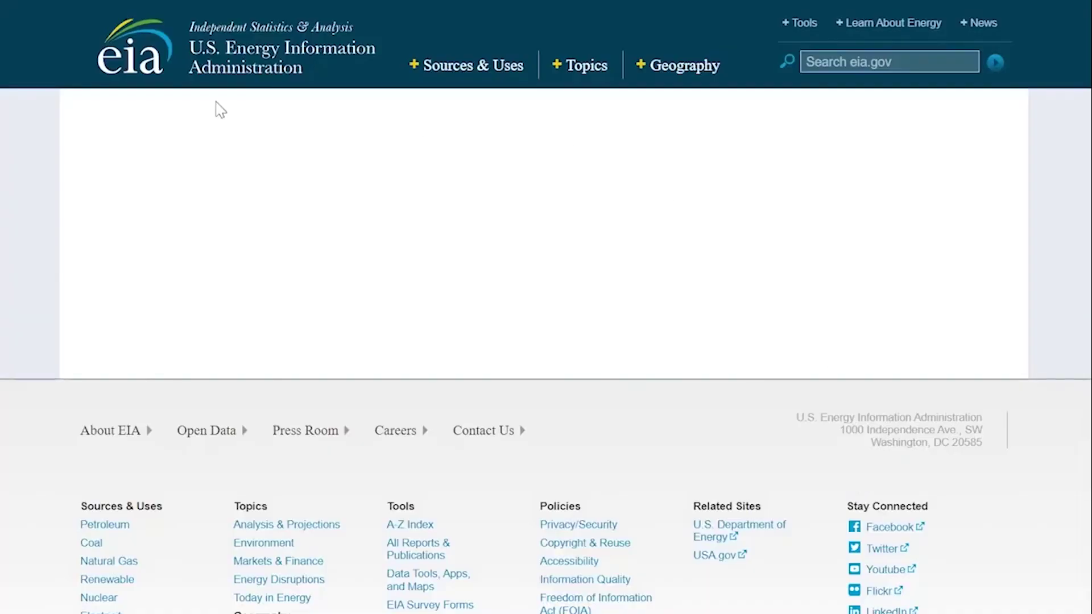
pyautogui.scroll(-5, 268, 426)
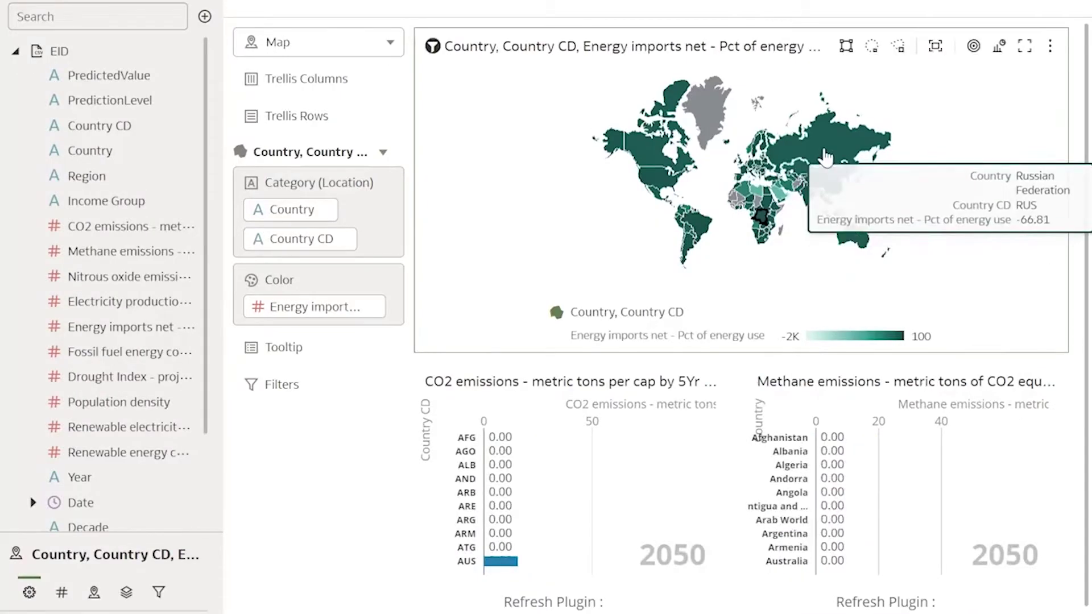
pyautogui.rightClick(825, 152)
pyautogui.click(928, 317)
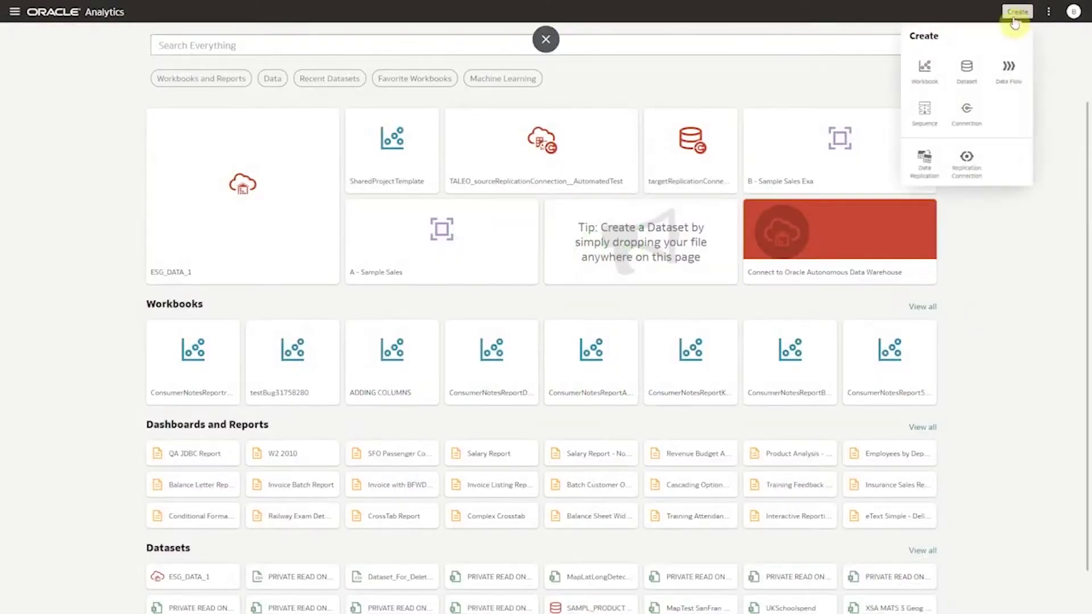
# - Create a dataset on ESGADW and add tables ESG_COUNTRIES through ESG_SERIES_TIME to the join diagram
pyautogui.click(967, 68)
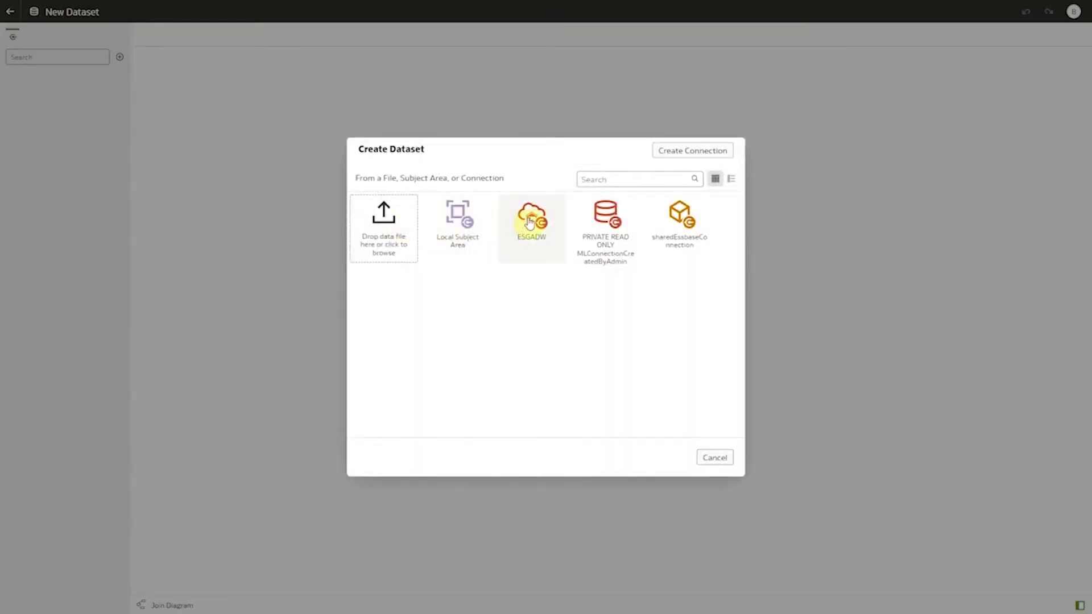
pyautogui.click(529, 221)
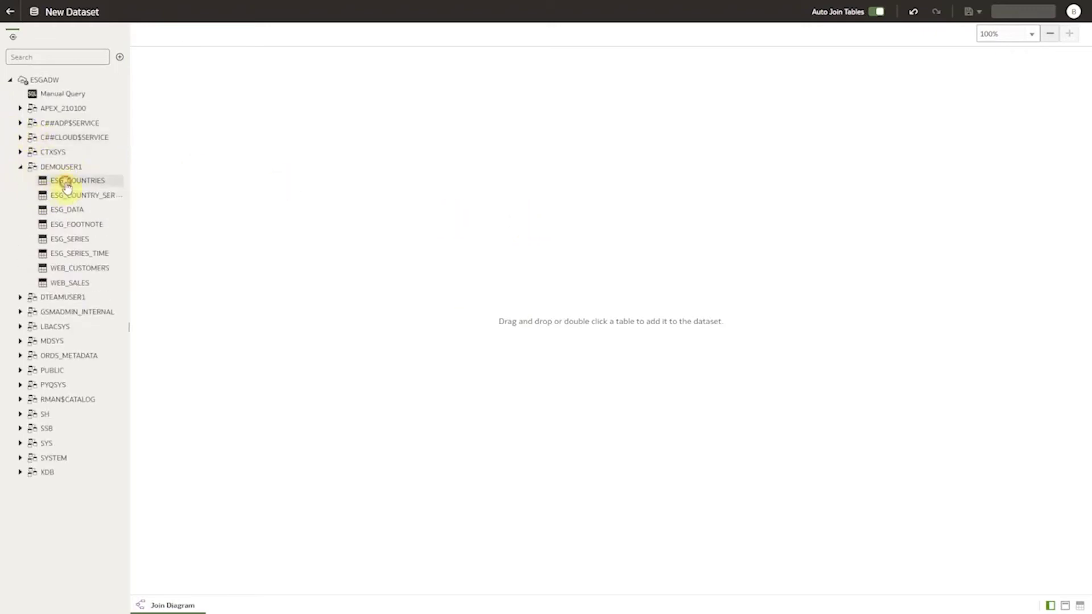
pyautogui.click(66, 183)
pyautogui.keyDown('shift'); pyautogui.click(63, 259); pyautogui.keyUp('shift')
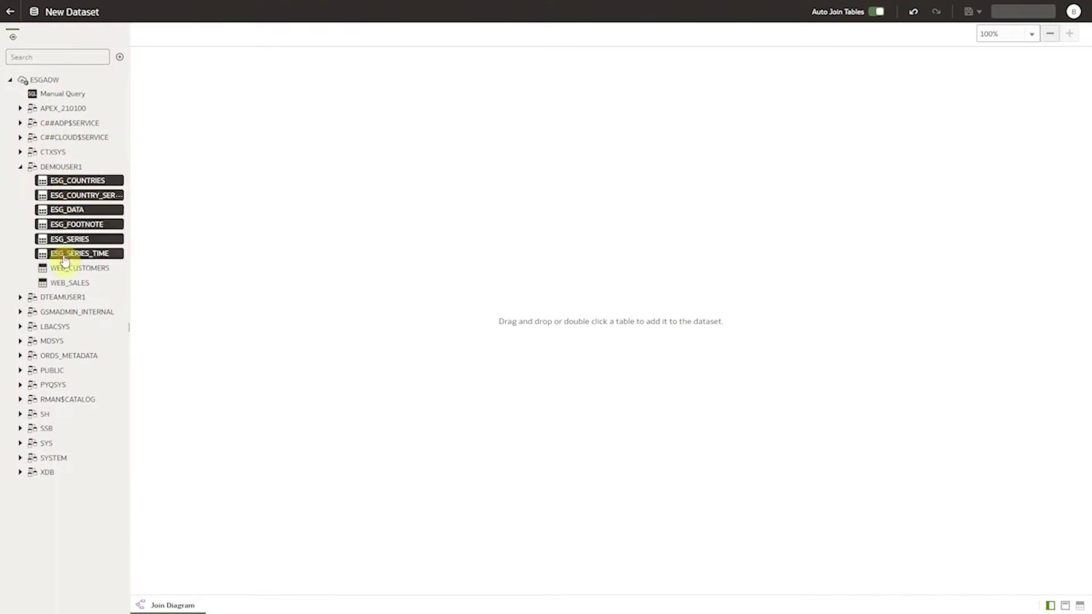
pyautogui.moveTo(69, 180); pyautogui.dragTo(434, 139)
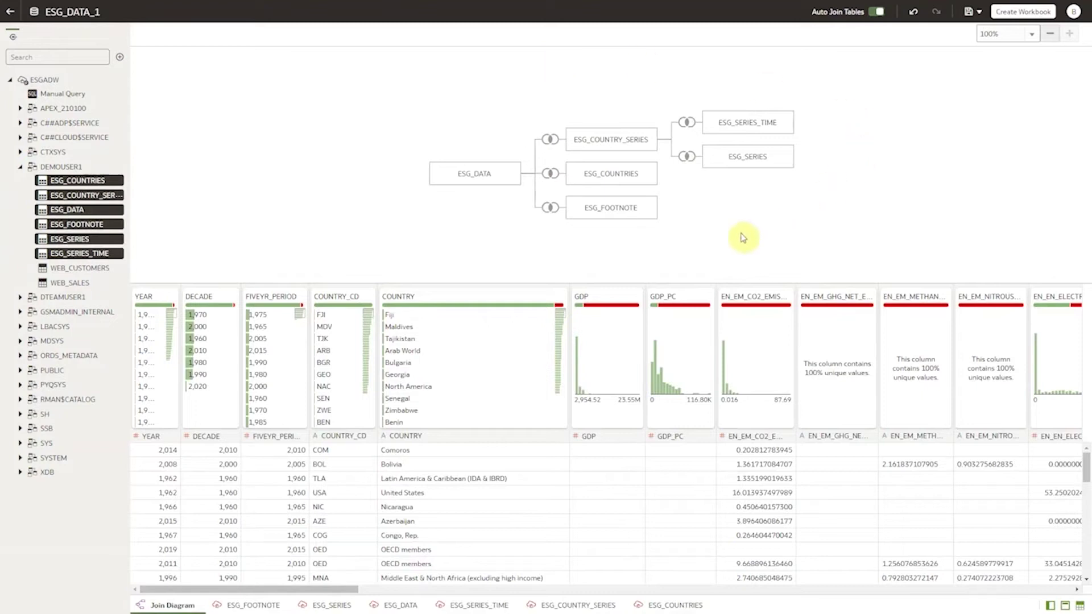
# - Check the ESG_DATA to ESG_COUNTRY_SERIES join, then filter COUNTRY to invalid or missing values
pyautogui.click(550, 141)
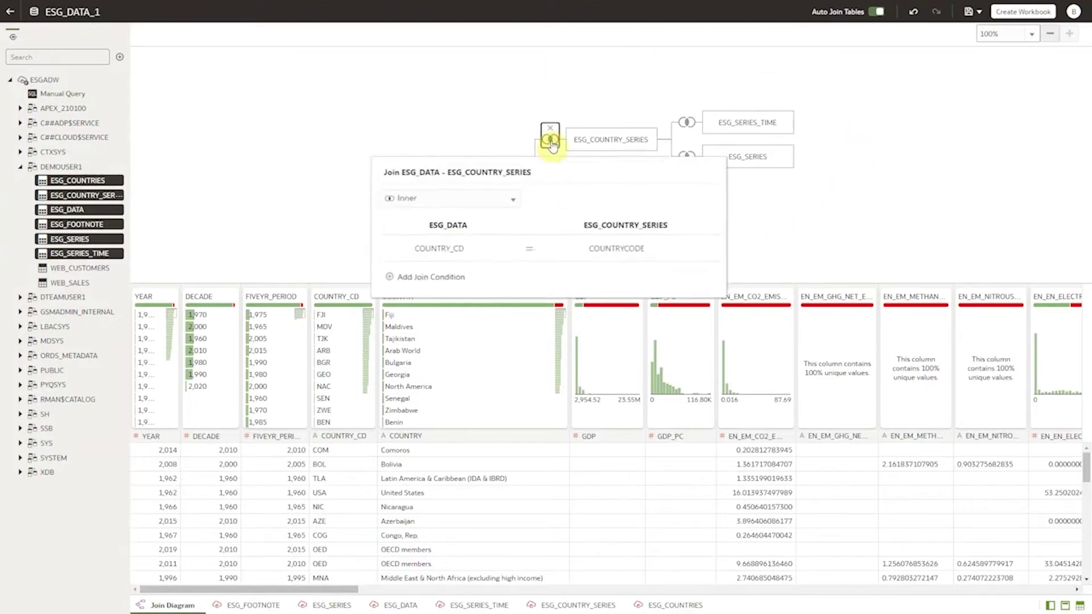
pyautogui.click(552, 105)
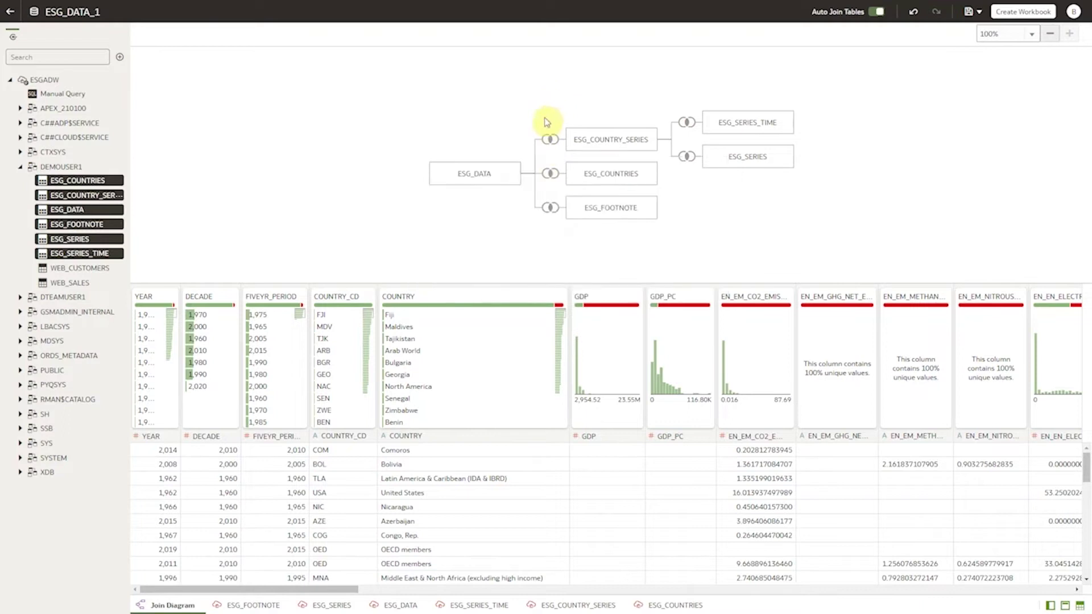
pyautogui.click(560, 303)
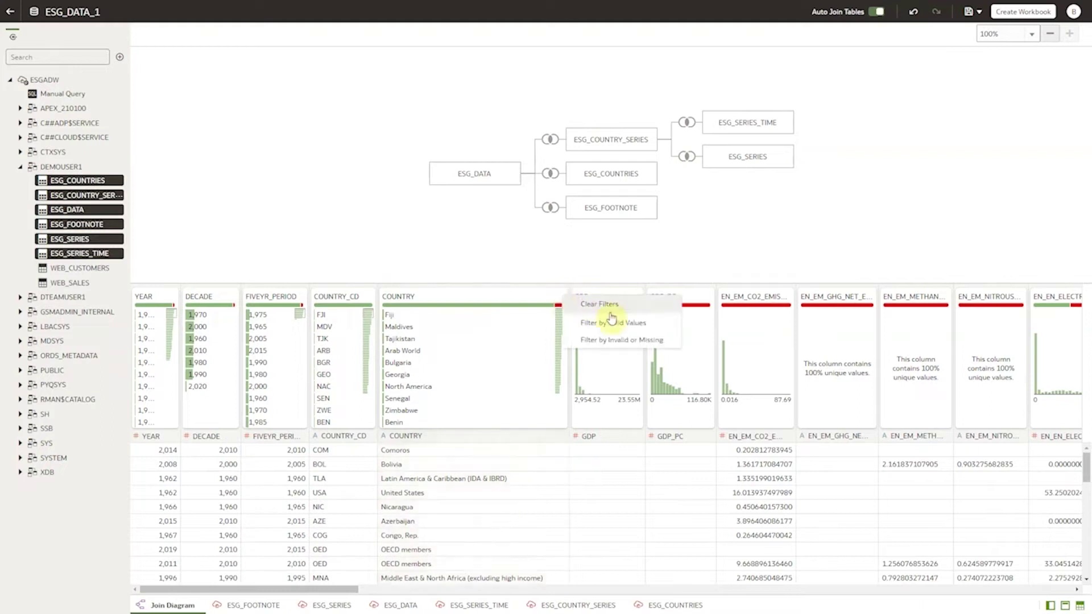
pyautogui.click(621, 342)
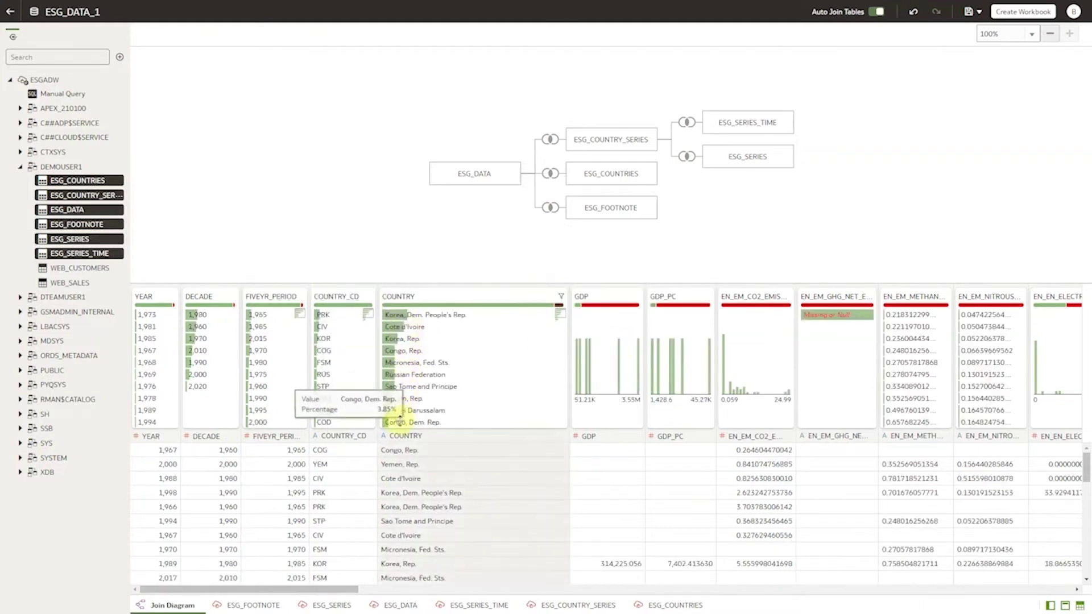
# - Rename Korea, Rep. to Republic of Korea and select the ESG_DATA table
pyautogui.doubleClick(422, 338)
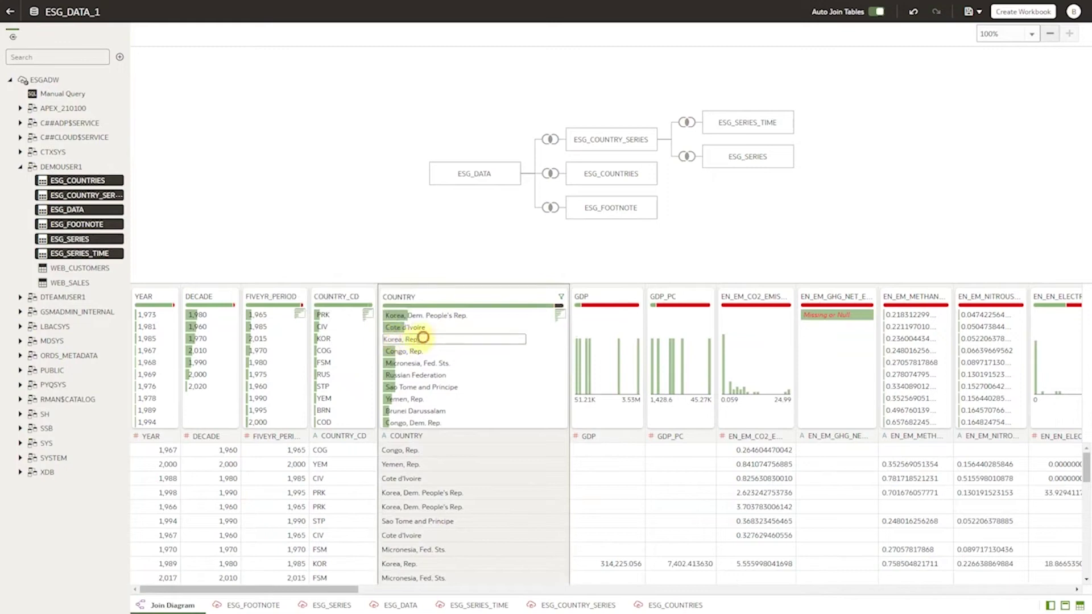
pyautogui.write('Republic of Korea')
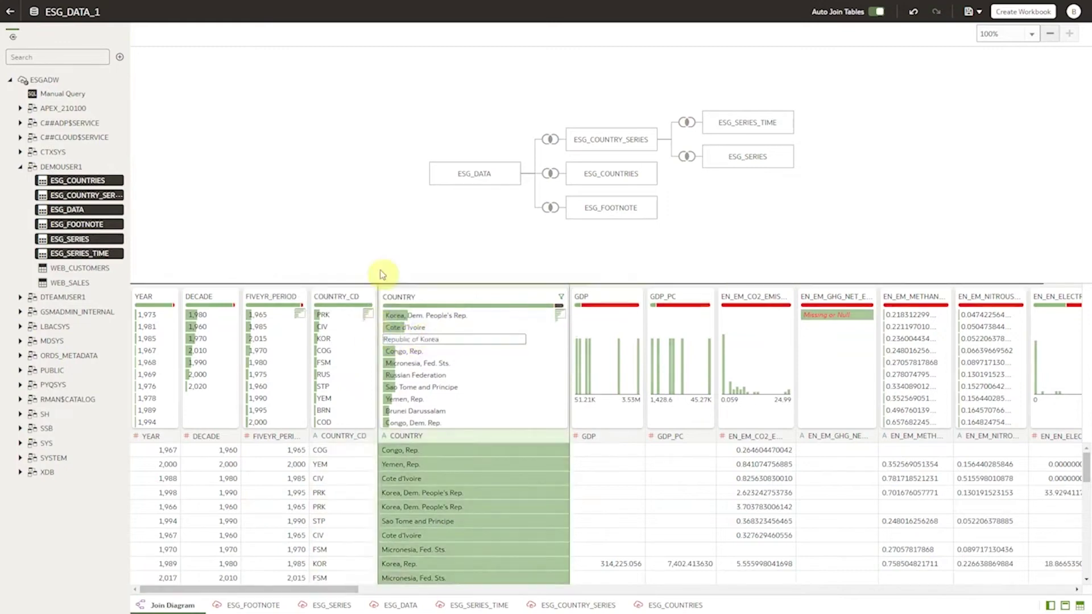
pyautogui.click(475, 173)
# - Enrich ESG_DATA's COUNTRY_CD with INCOME_GROUP and MEDIAN_AGE columns
pyautogui.doubleClick(475, 173)
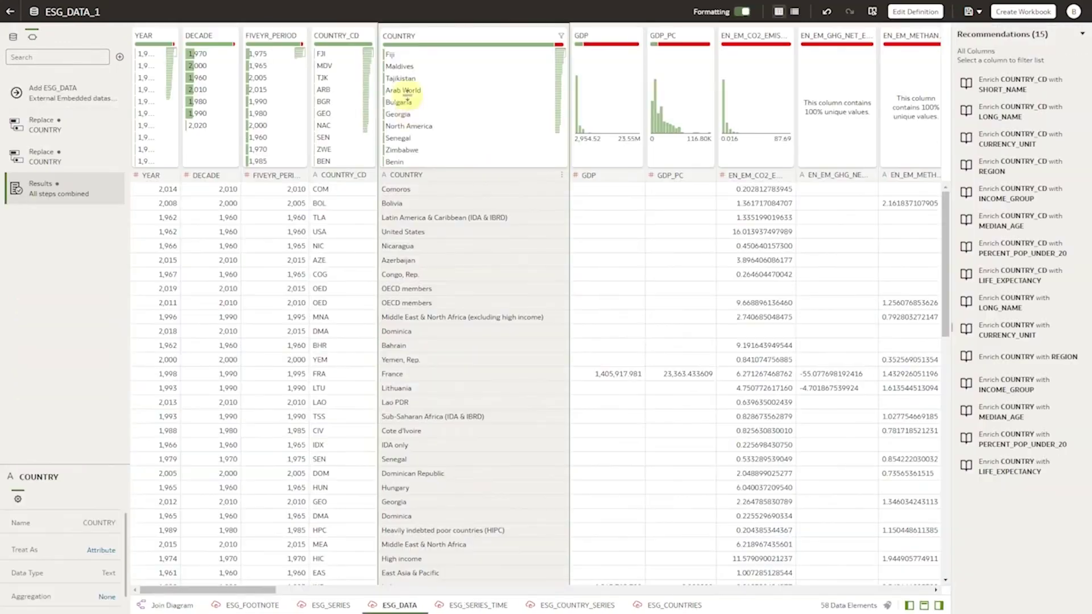
pyautogui.click(344, 36)
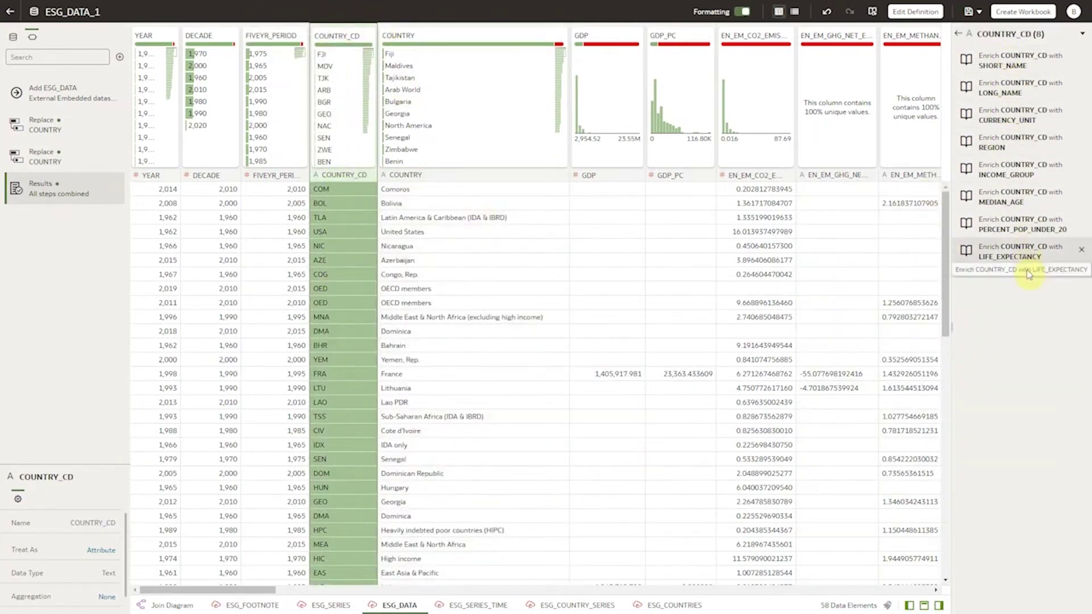
pyautogui.click(1012, 169)
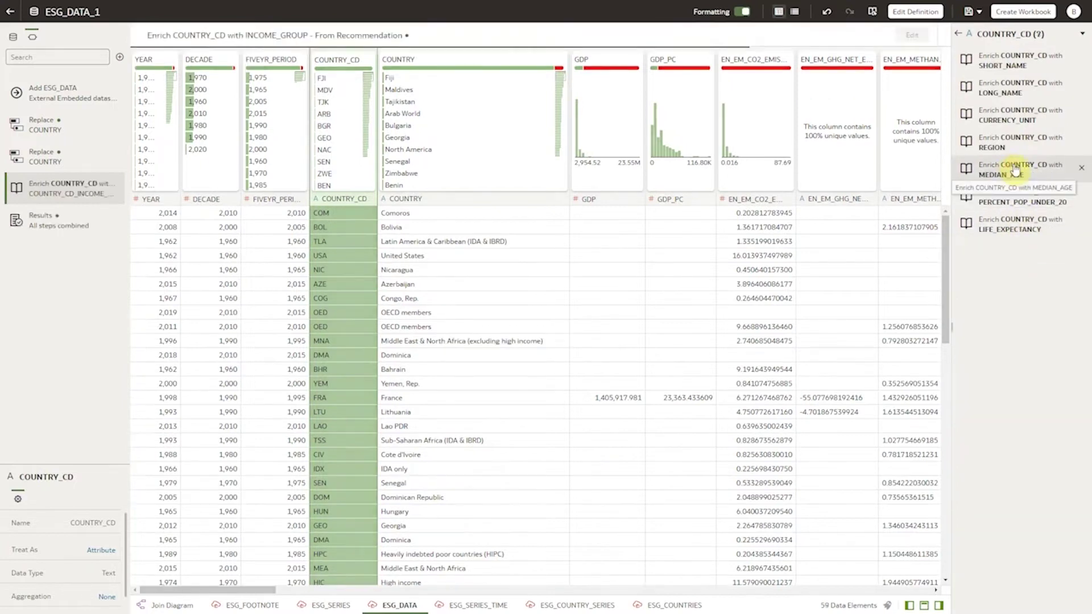
pyautogui.click(1015, 169)
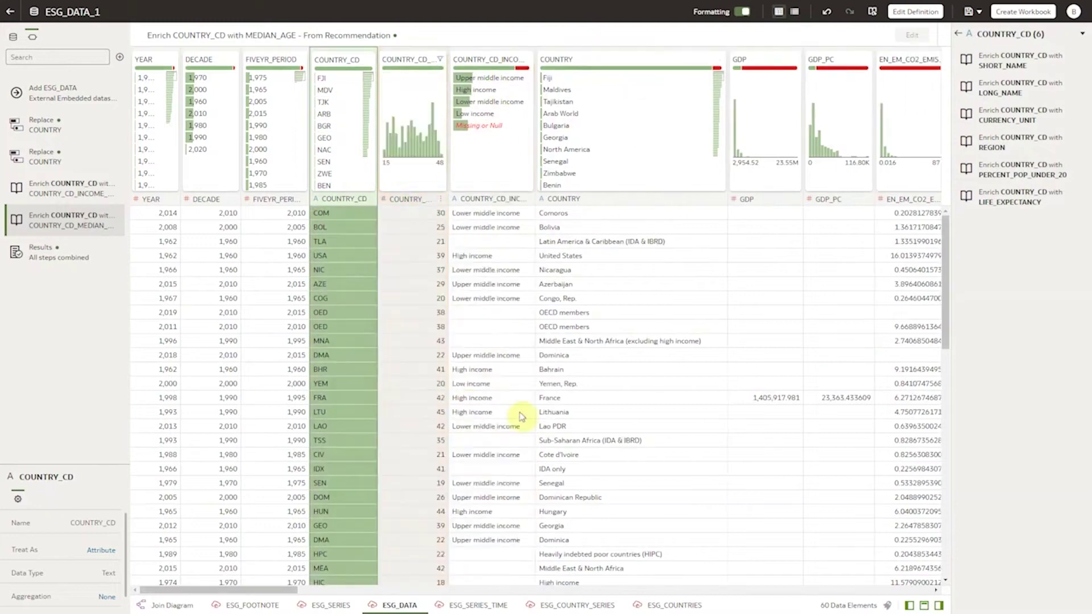
# - Review the new COUNTRY_CD_MEDIAN_AGE column and the COUNTRY column's properties
pyautogui.click(450, 48)
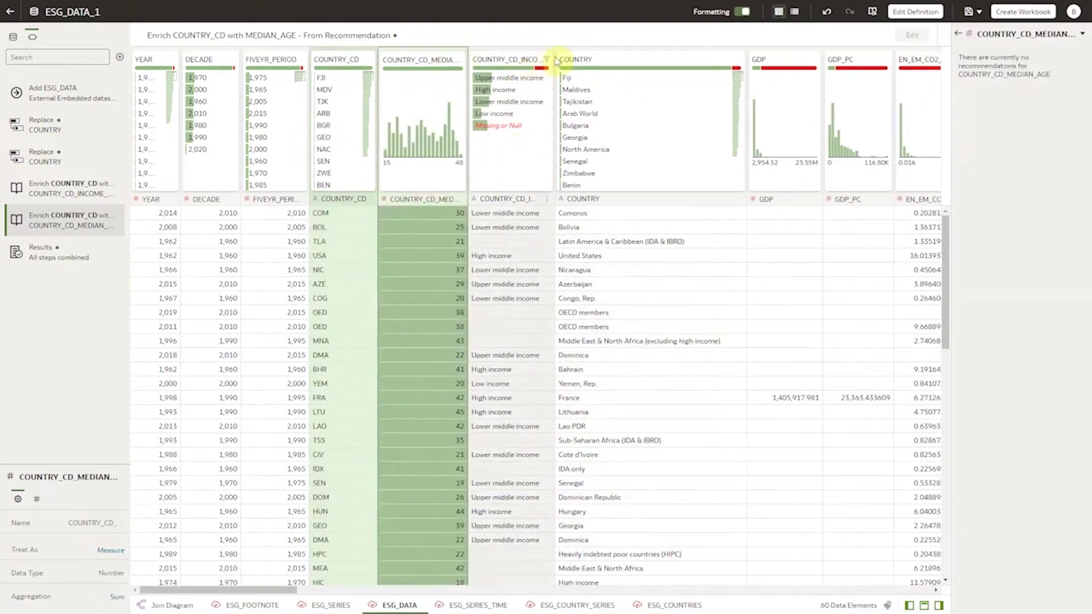
pyautogui.click(567, 48)
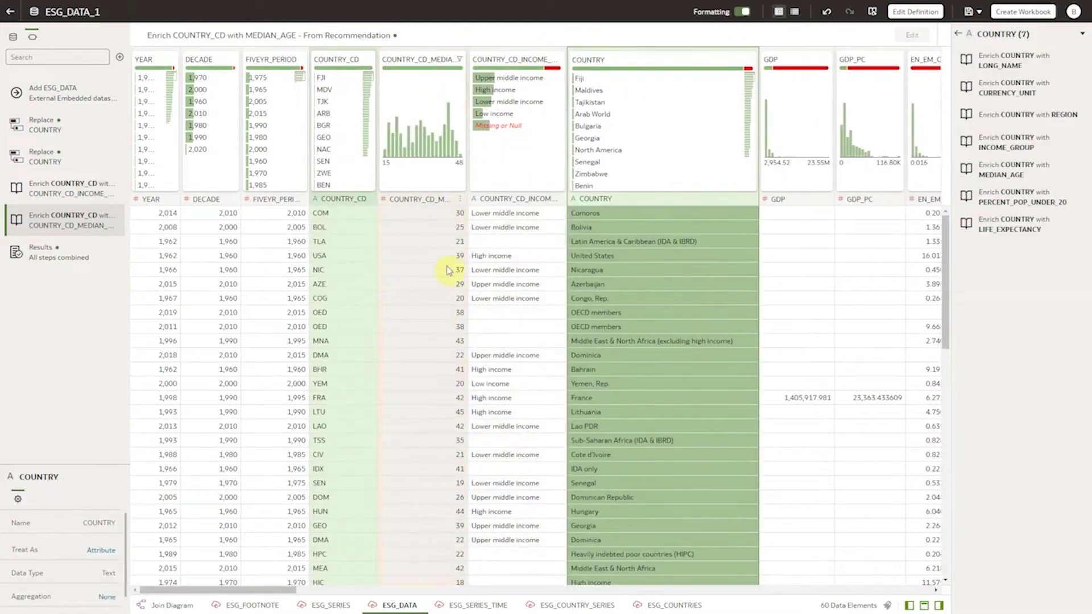
pyautogui.click(463, 48)
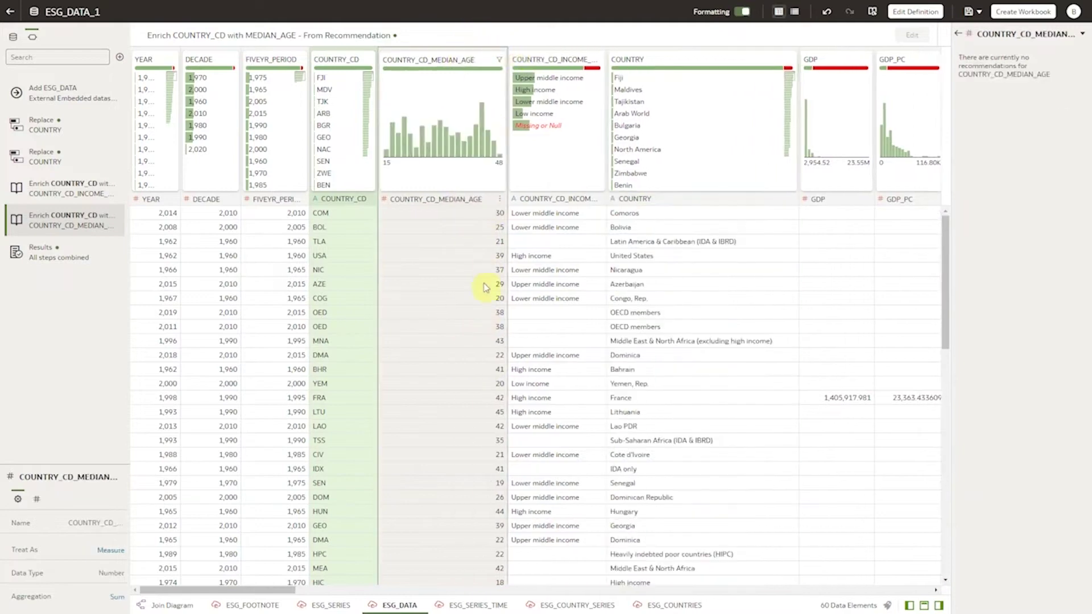
pyautogui.click(499, 200)
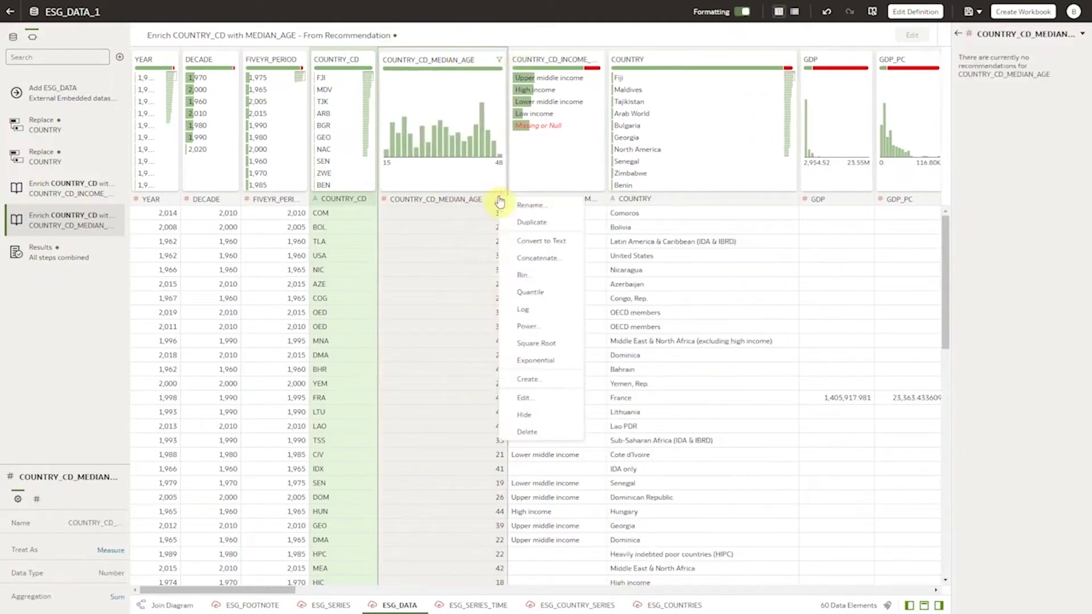
# - Bin COUNTRY_CD_MEDIAN_AGE into 3 bins named Under 26, 26 to 36 and Over 36
pyautogui.click(519, 276)
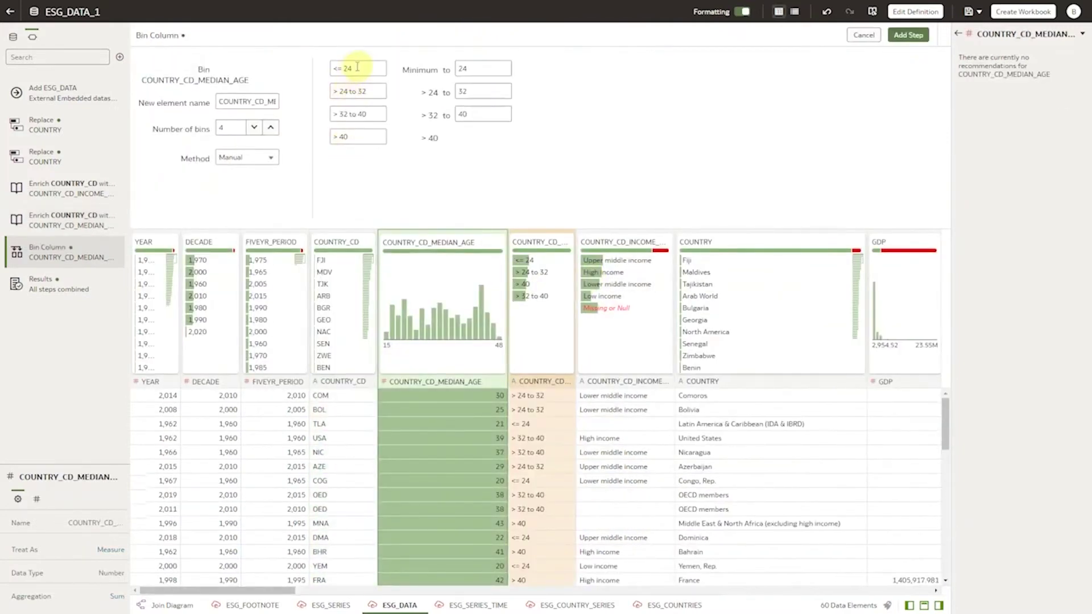
pyautogui.click(254, 132)
pyautogui.moveTo(355, 68); pyautogui.dragTo(334, 68)
pyautogui.write('Under 26')
pyautogui.press('Tab')
pyautogui.write('26 to 36')
pyautogui.press('Tab')
pyautogui.write('Over 36')
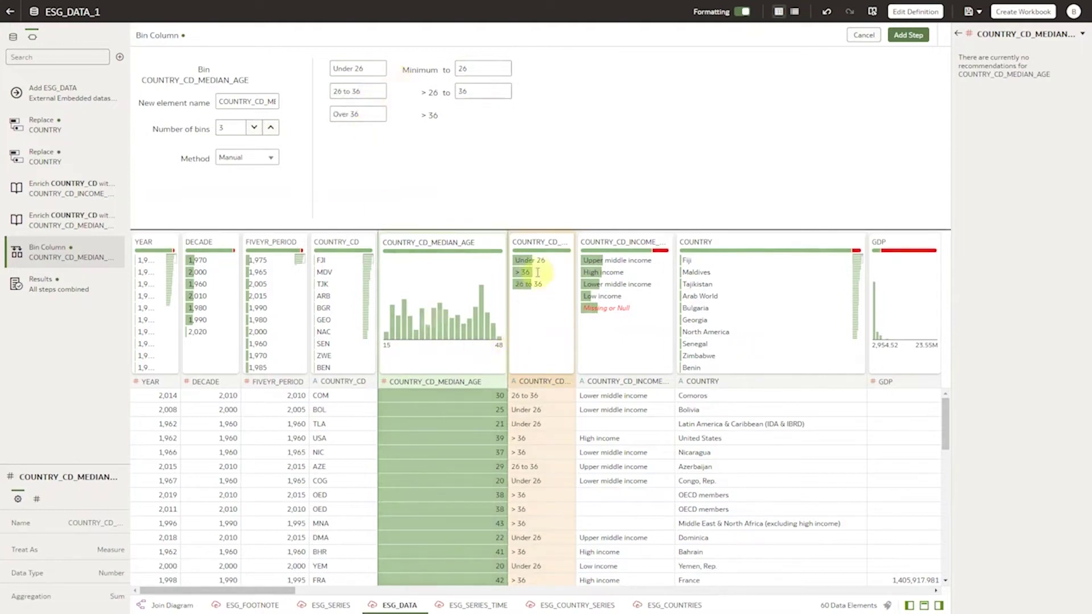
pyautogui.click(908, 34)
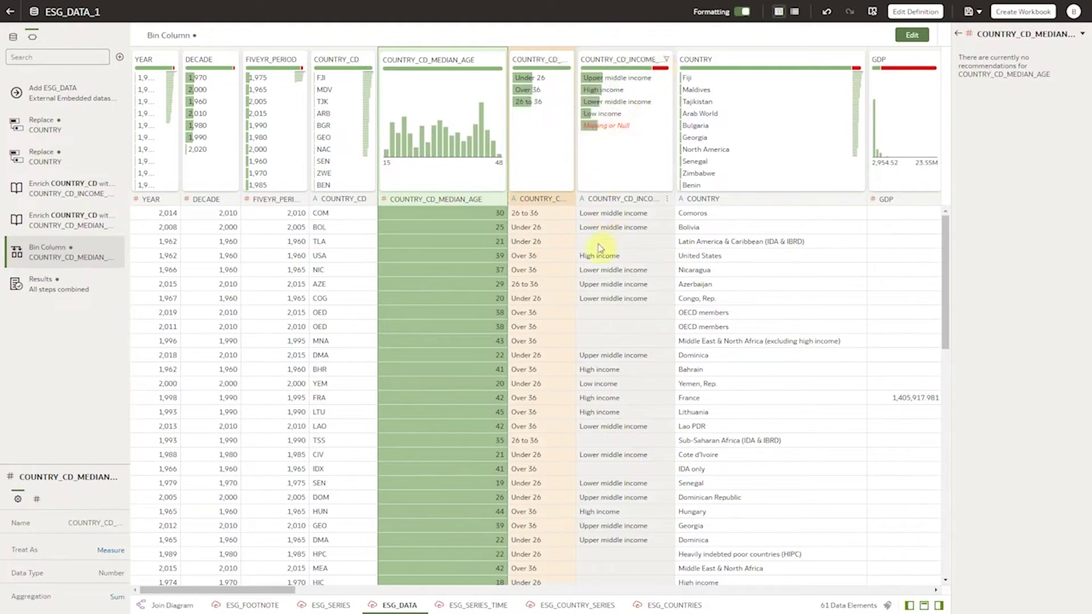
# - Replace missing COUNTRY_CD_INCOME_GROUP values with Unreported
pyautogui.click(593, 124)
pyautogui.write('Unreported')
pyautogui.press('Return')
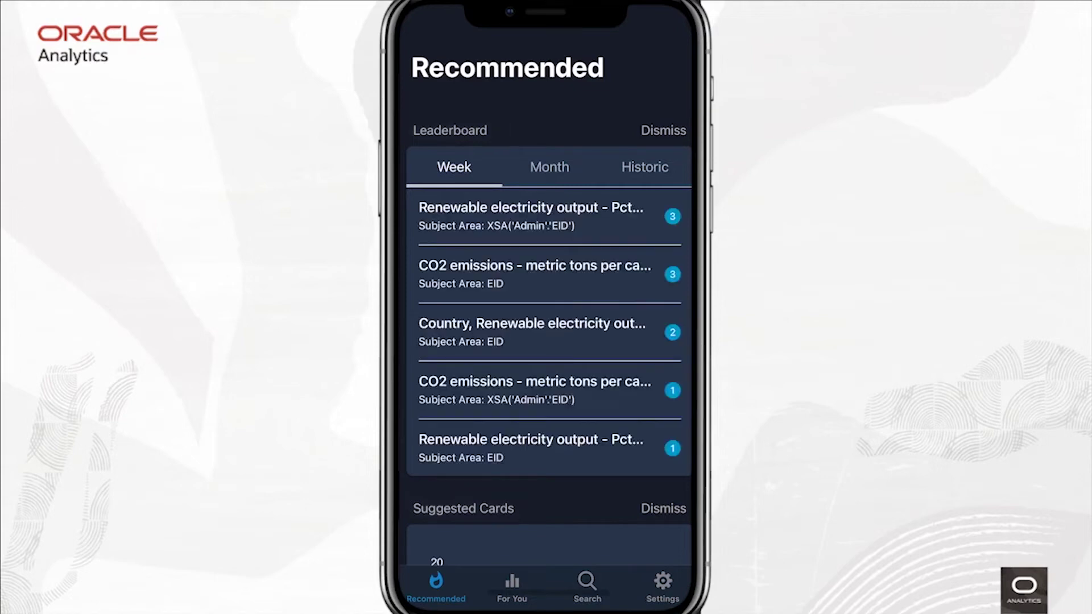
pyautogui.scroll(-3, 550, 295)
pyautogui.scroll(4, 549, 296)
pyautogui.scroll(-3, 549, 296)
pyautogui.scroll(3, 549, 296)
pyautogui.scroll(-6, 550, 296)
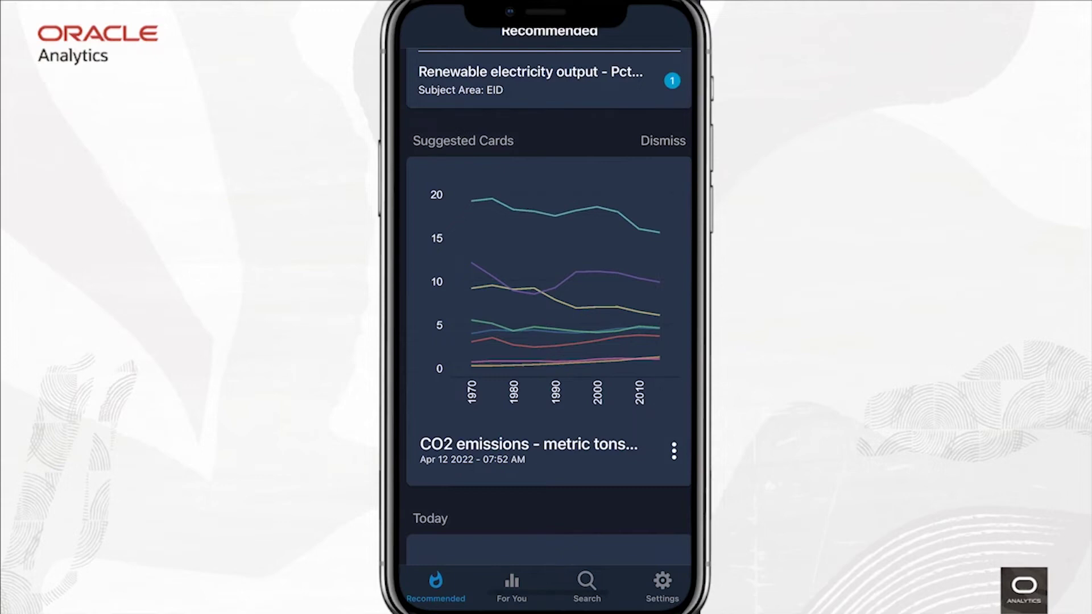
pyautogui.scroll(-5, 550, 296)
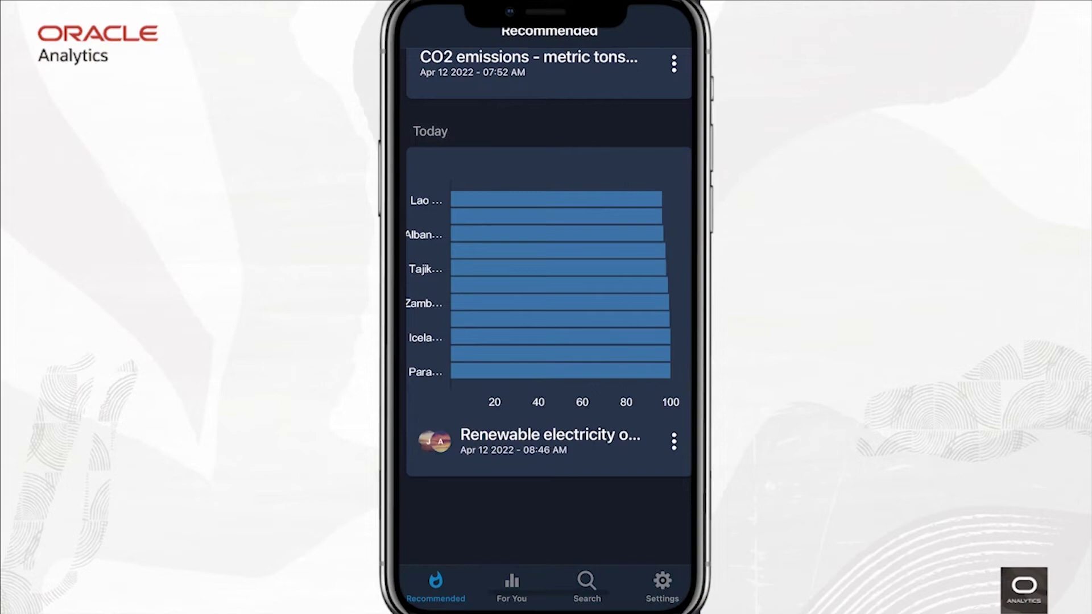
pyautogui.click(674, 441)
pyautogui.click(478, 552)
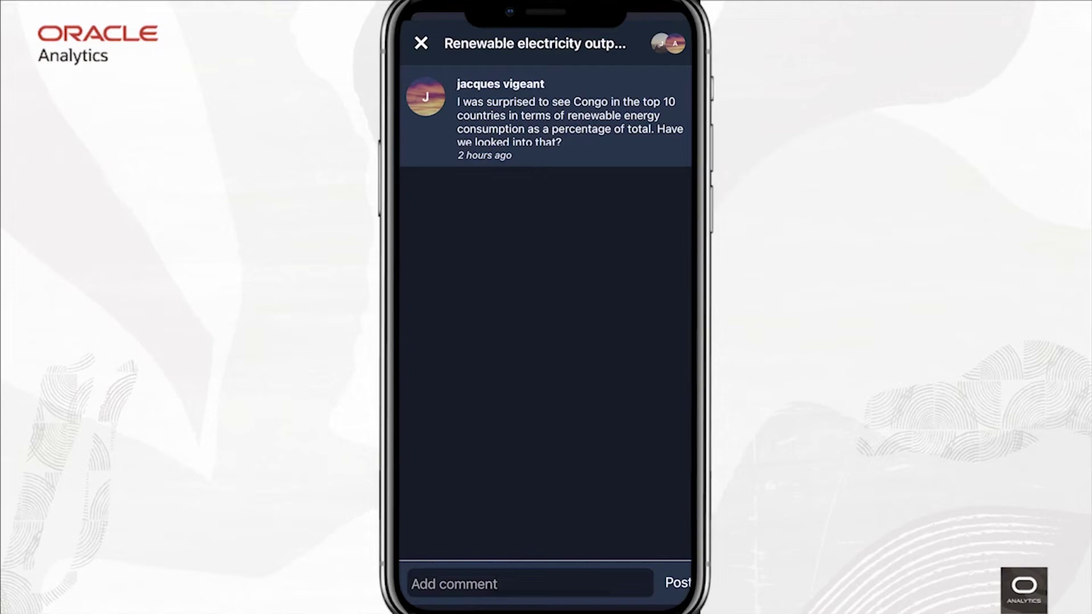
pyautogui.click(421, 43)
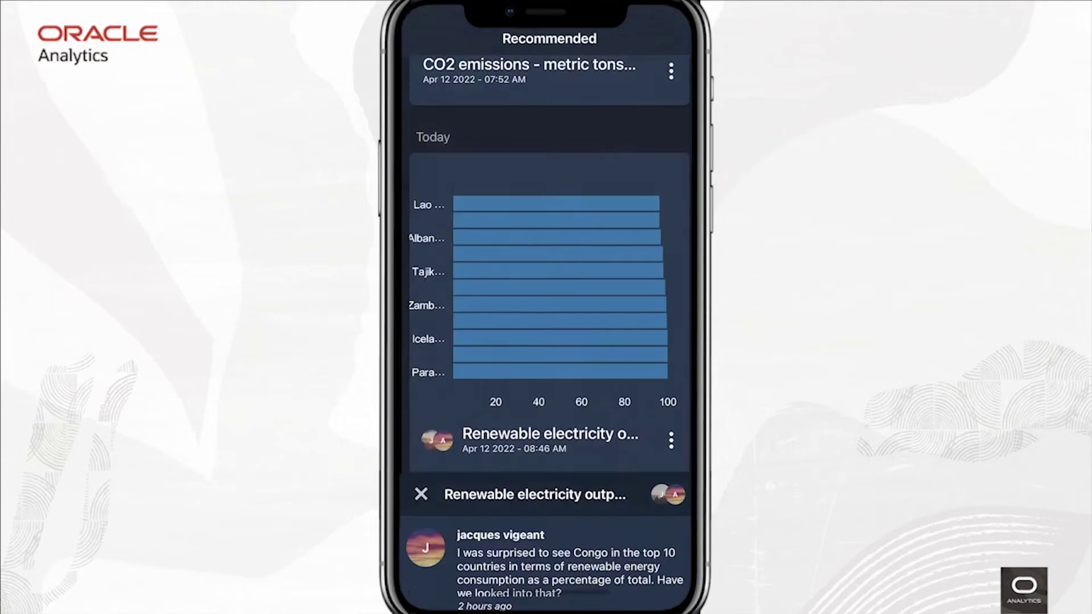
pyautogui.scroll(5, 547, 307)
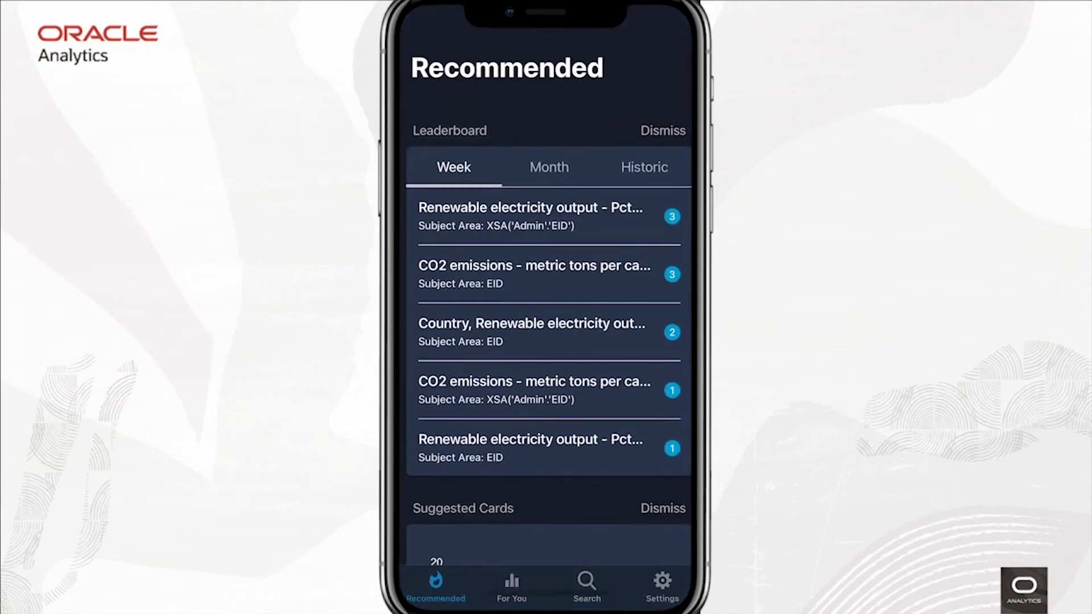
# - Browse the personalised For You feed in the mobile app
pyautogui.click(511, 587)
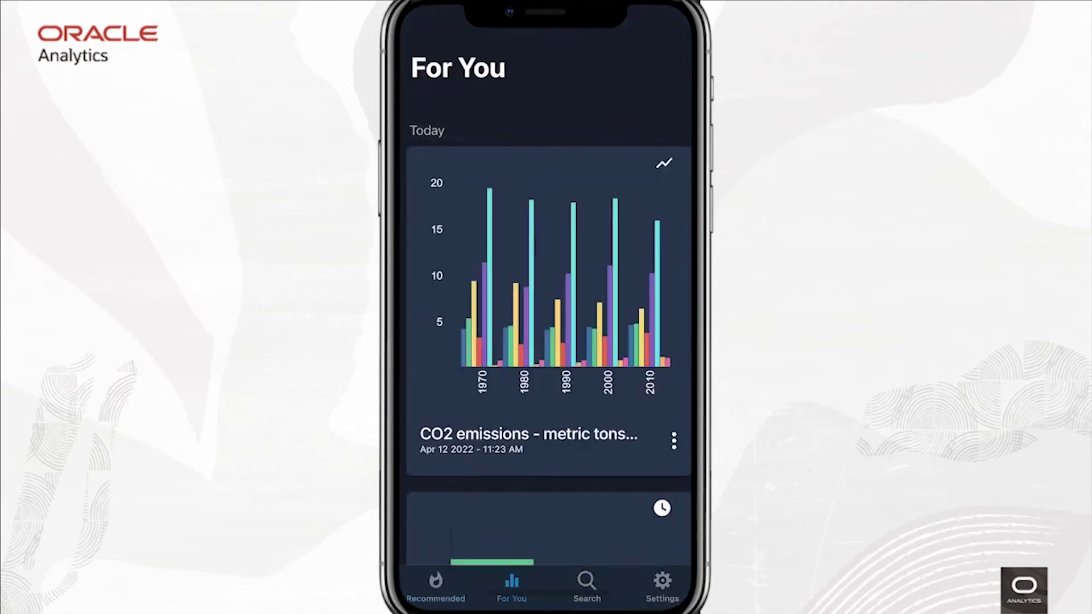
pyautogui.scroll(-6, 548, 307)
pyautogui.scroll(6, 548, 307)
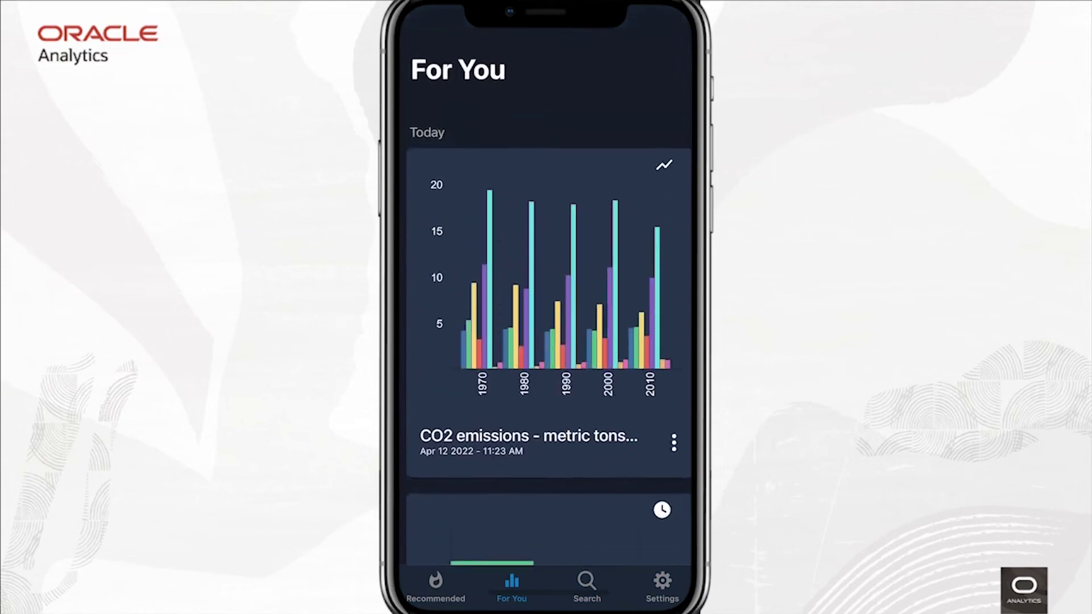
pyautogui.scroll(3, 548, 307)
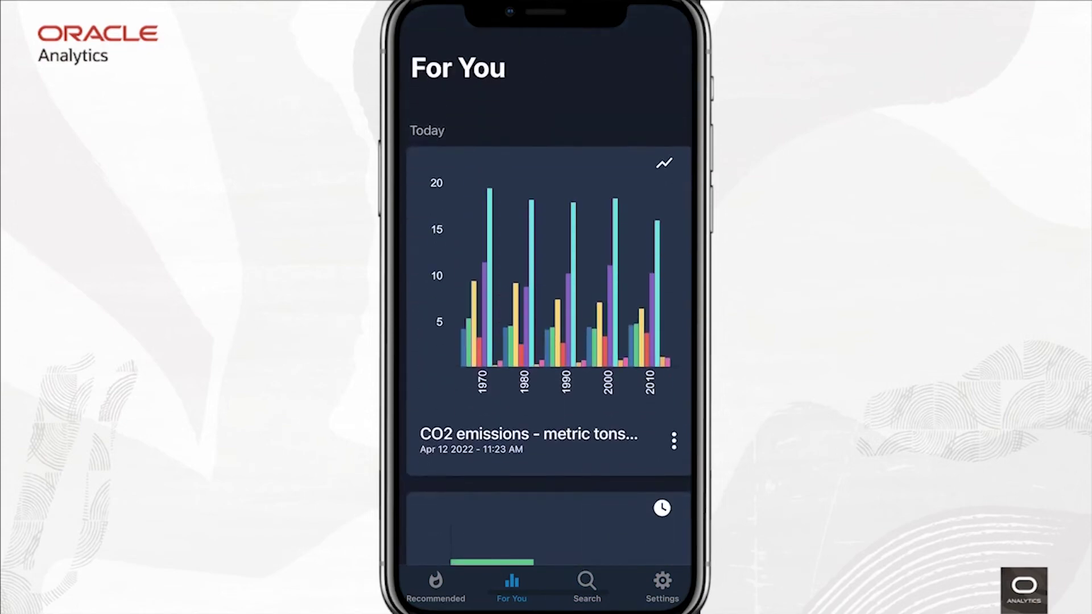
# - Voice-search for a stacked bar chart of CO2 emissions per capita by year and region
pyautogui.click(586, 586)
pyautogui.click(683, 110)
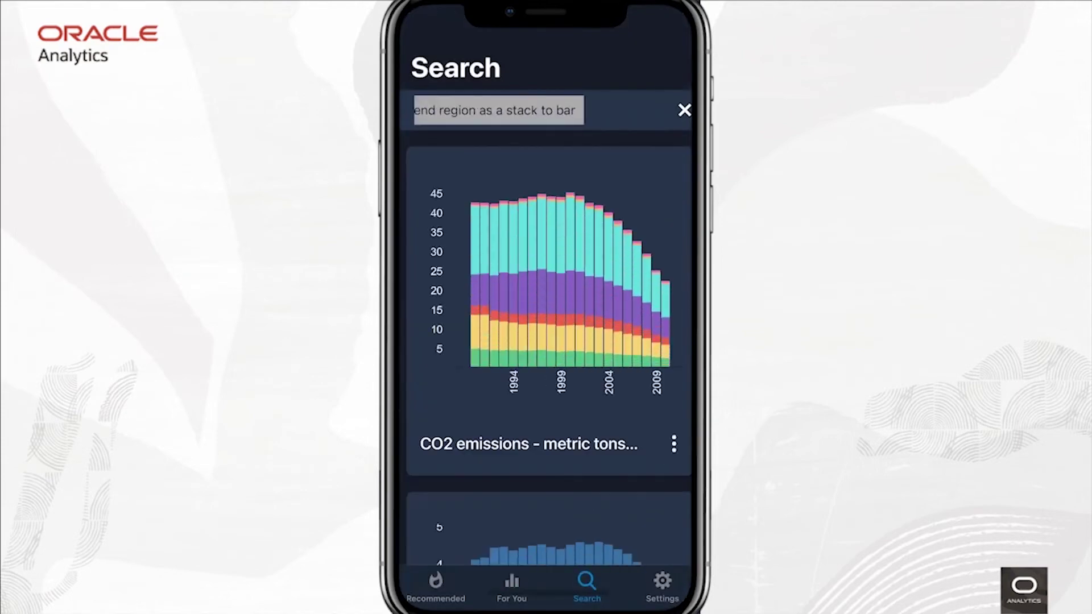
pyautogui.scroll(-5, 549, 341)
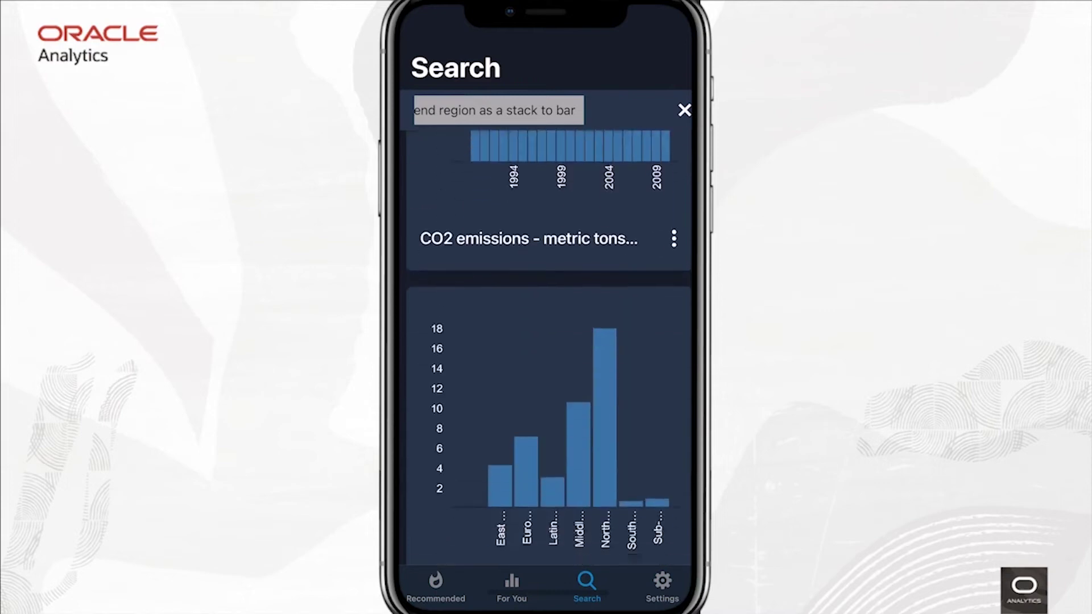
pyautogui.scroll(5, 549, 341)
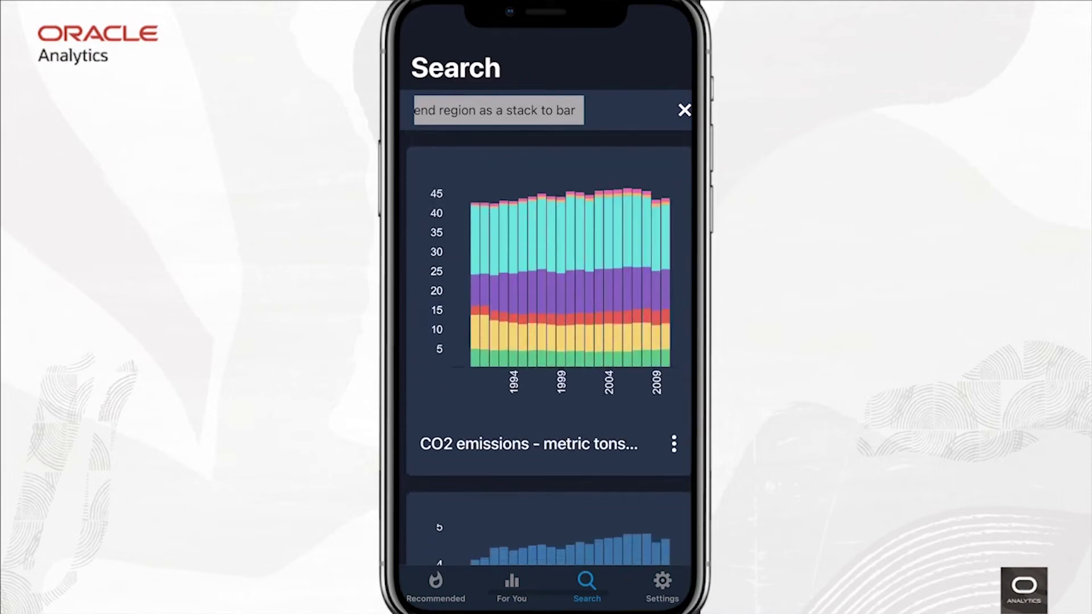
# - Open the CO2 chart full screen and filter Region to Europe & Central Asia and Latin America & Caribbean
pyautogui.click(568, 273)
pyautogui.scroll(5, 566, 313)
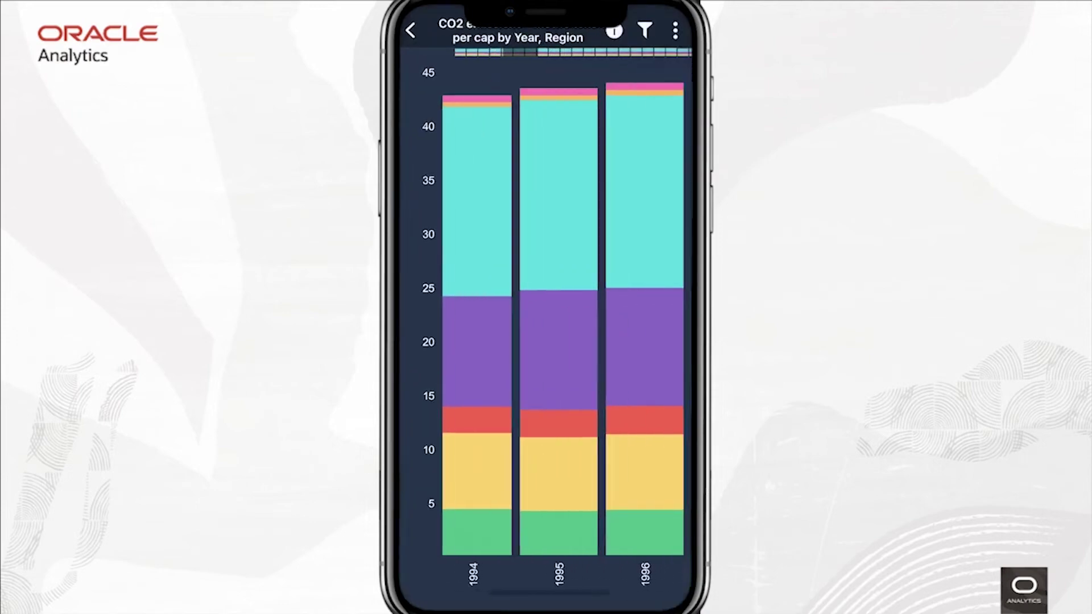
pyautogui.scroll(-5, 566, 313)
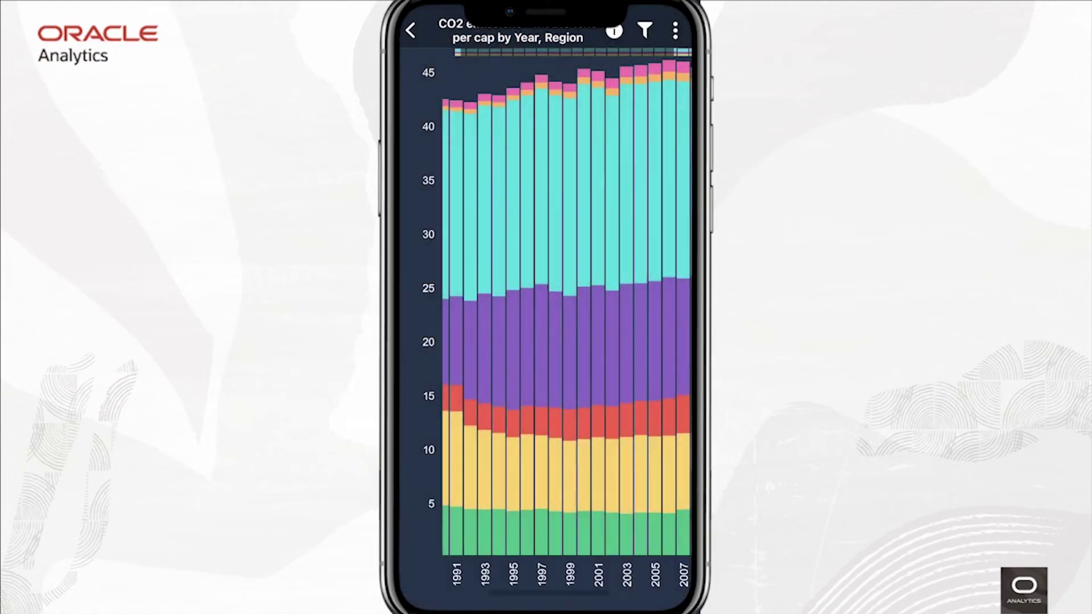
pyautogui.hscroll(4, 546, 392)
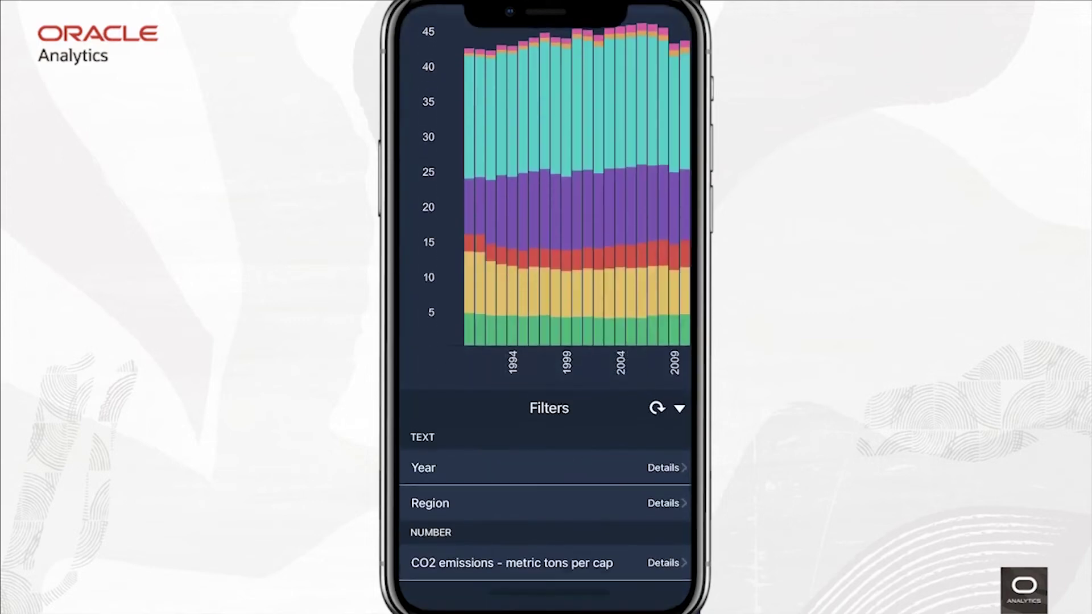
pyautogui.click(430, 504)
pyautogui.click(416, 442)
pyautogui.click(501, 529)
pyautogui.click(516, 564)
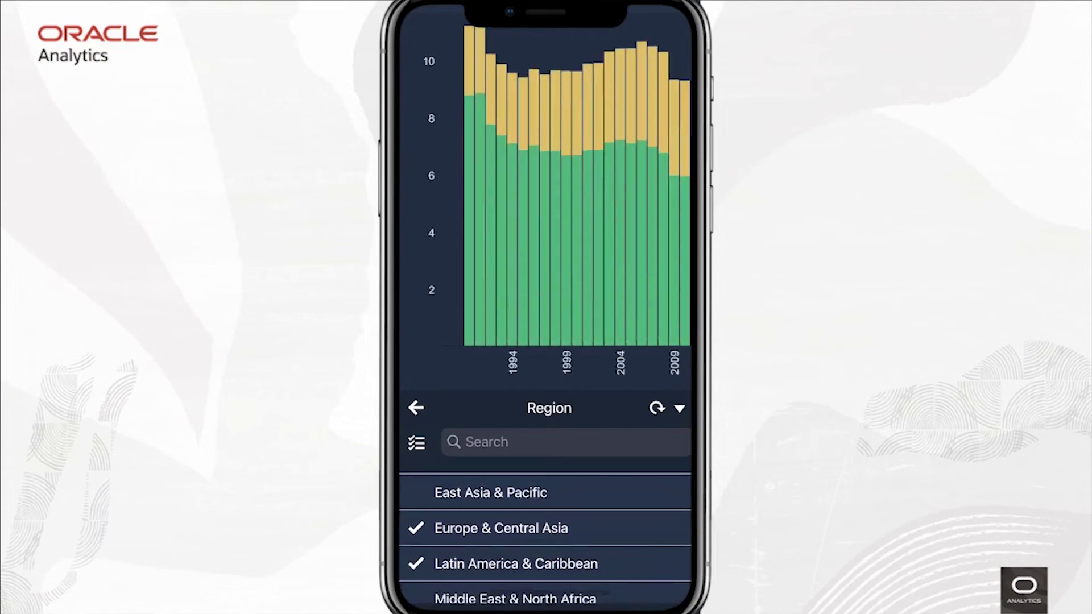
pyautogui.click(416, 407)
# - Set the CO2 emissions filter to keep only the Top 70 values
pyautogui.click(495, 562)
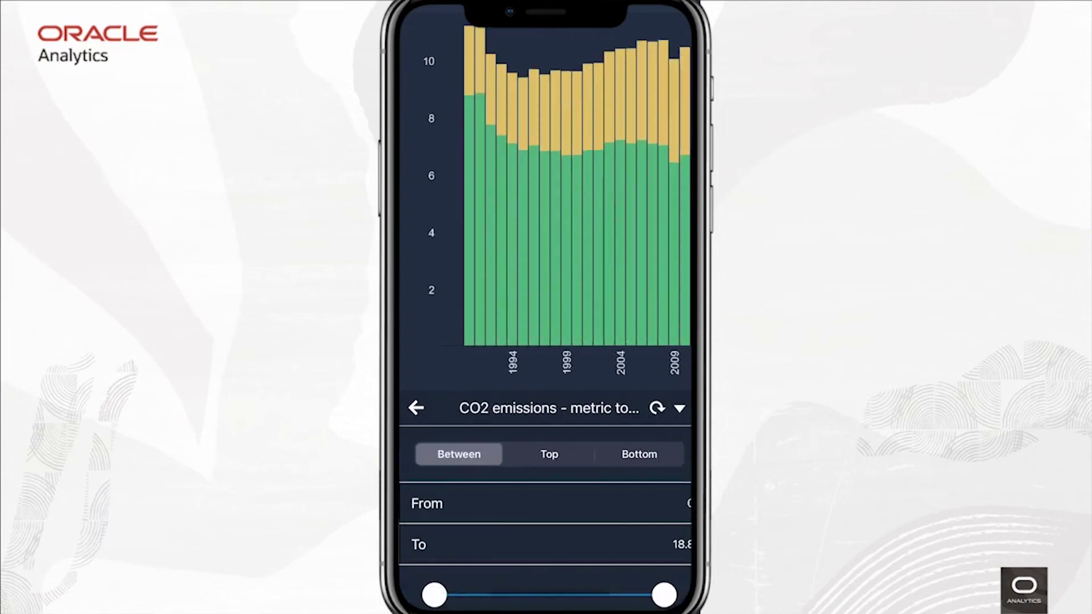
pyautogui.click(549, 454)
pyautogui.moveTo(658, 541); pyautogui.dragTo(542, 542)
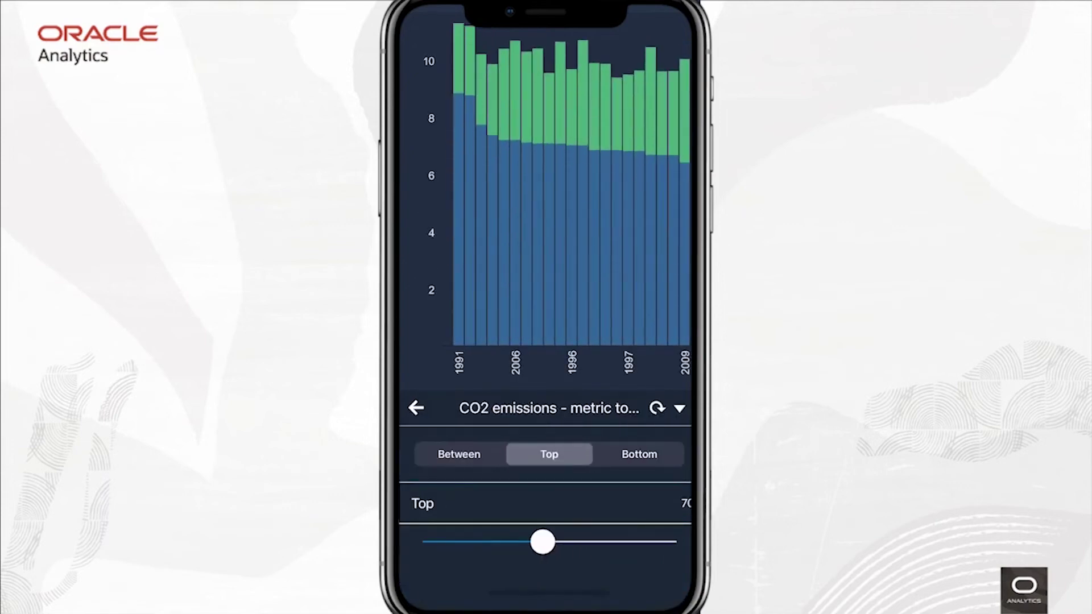
pyautogui.click(417, 408)
pyautogui.click(680, 409)
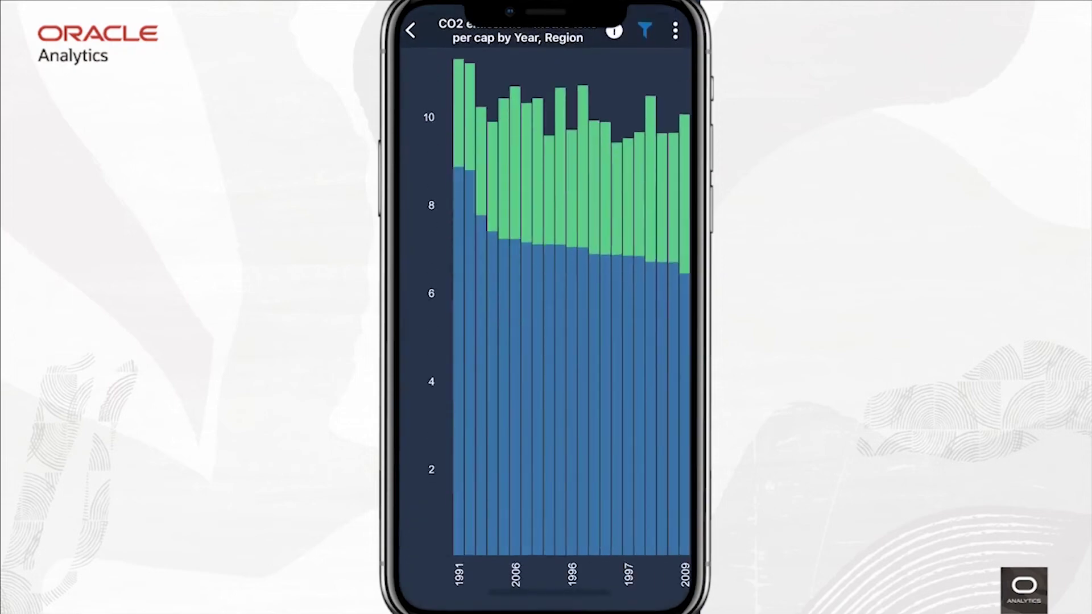
pyautogui.click(675, 31)
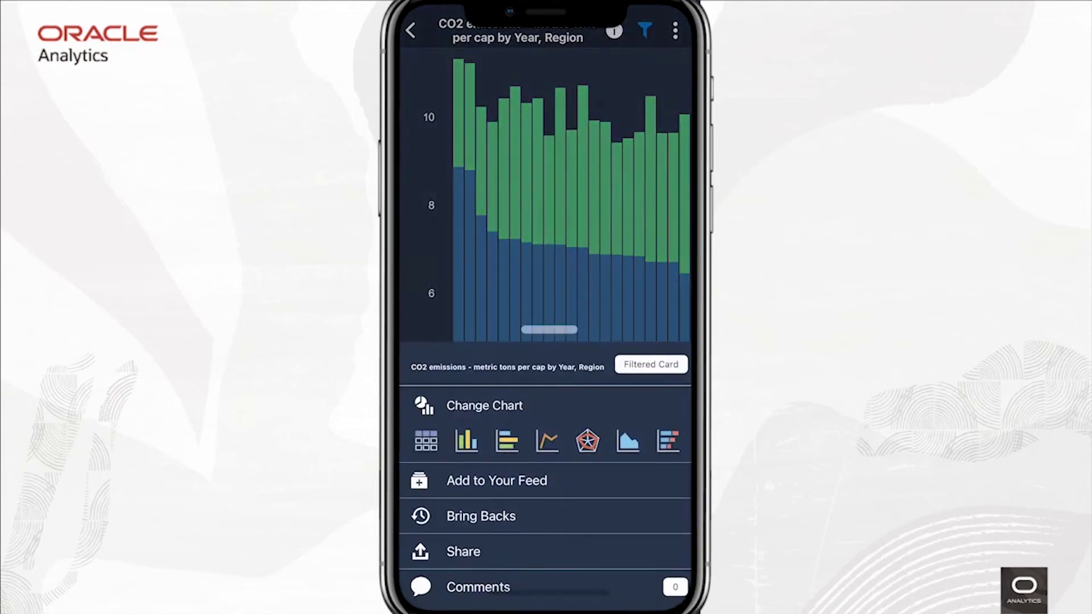
# - Add a location-based Bring Back reminder for Paris
pyautogui.click(481, 516)
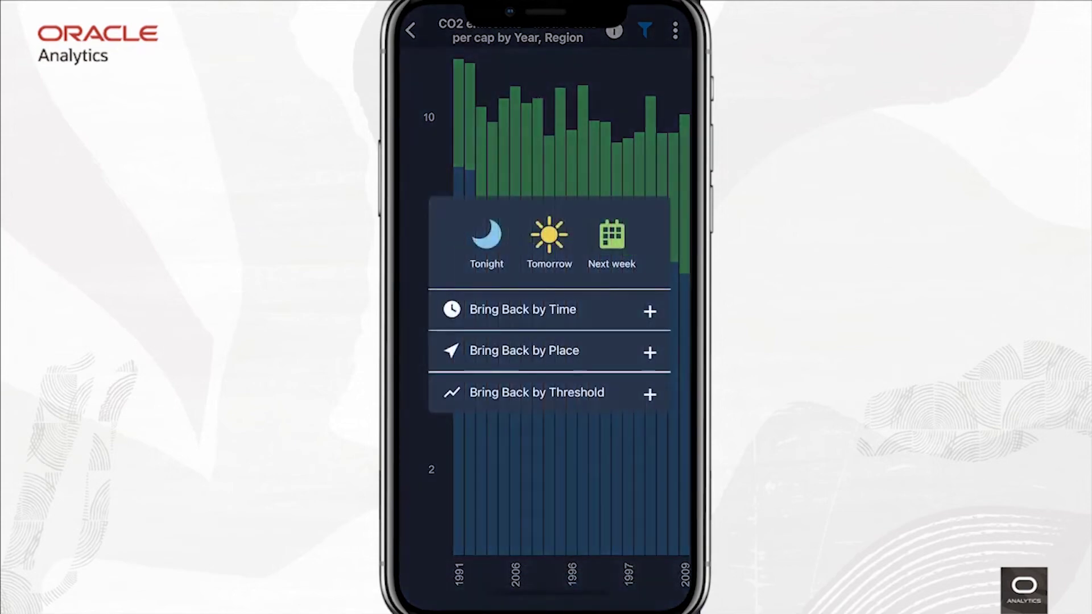
pyautogui.click(522, 309)
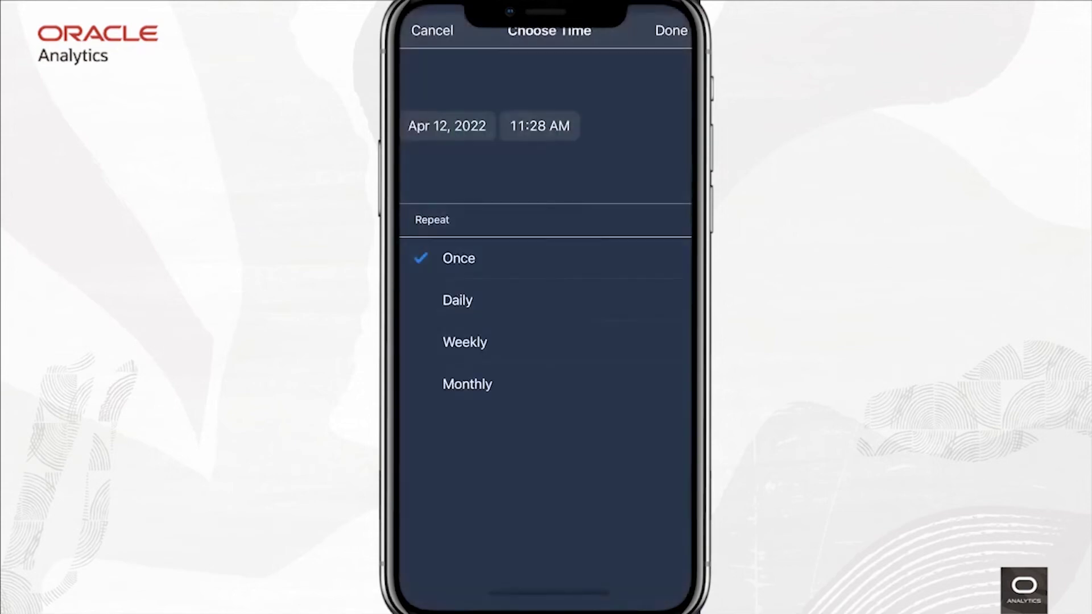
pyautogui.click(432, 30)
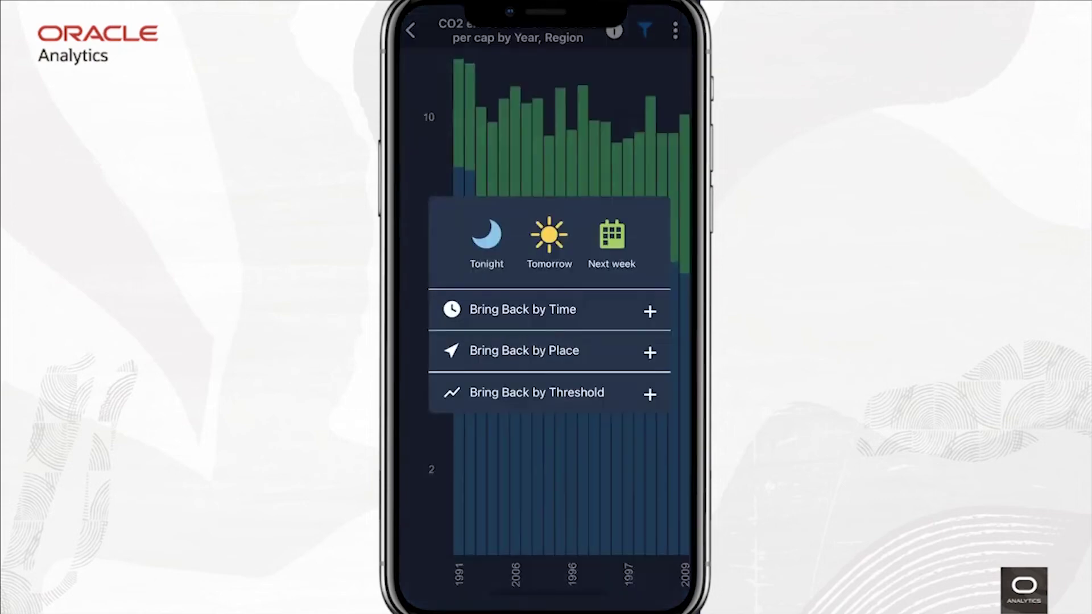
pyautogui.click(524, 351)
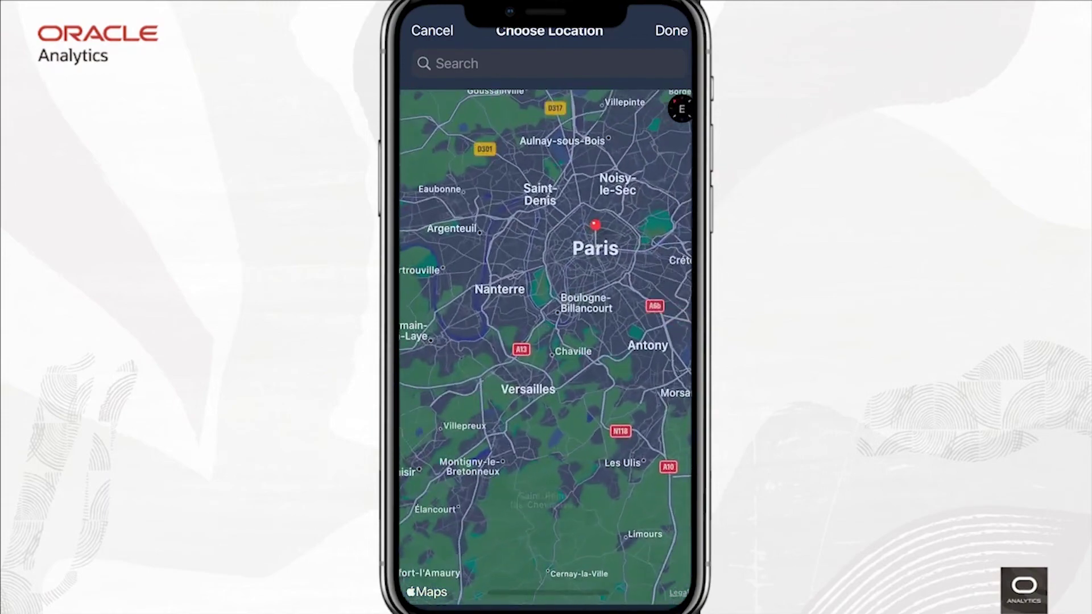
pyautogui.click(672, 30)
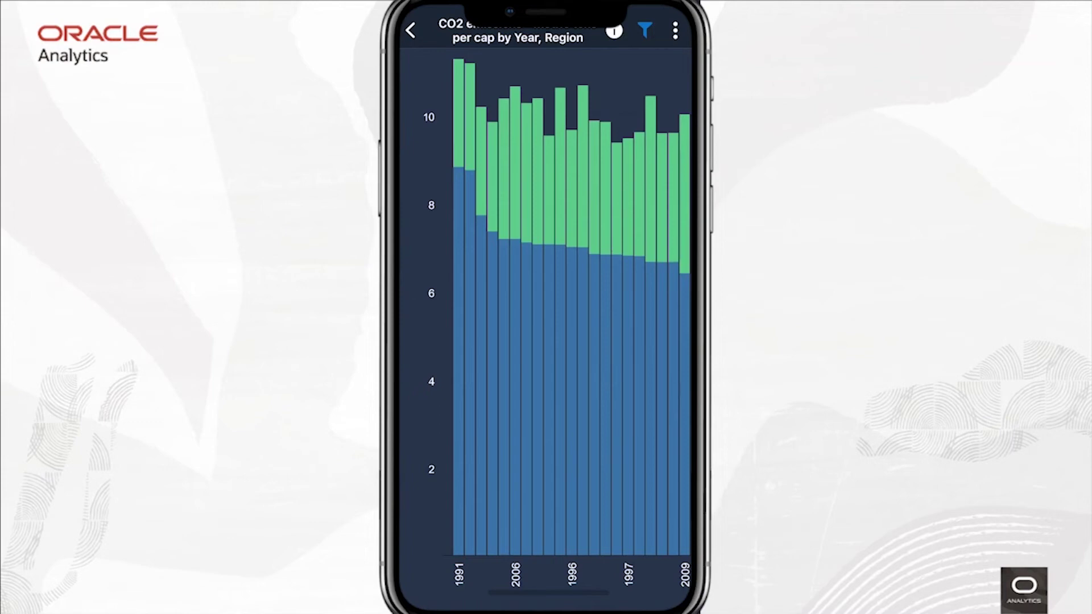
# - Start a threshold Bring Back for CO2 emissions per capita increasing by 4%
pyautogui.click(675, 30)
pyautogui.click(512, 541)
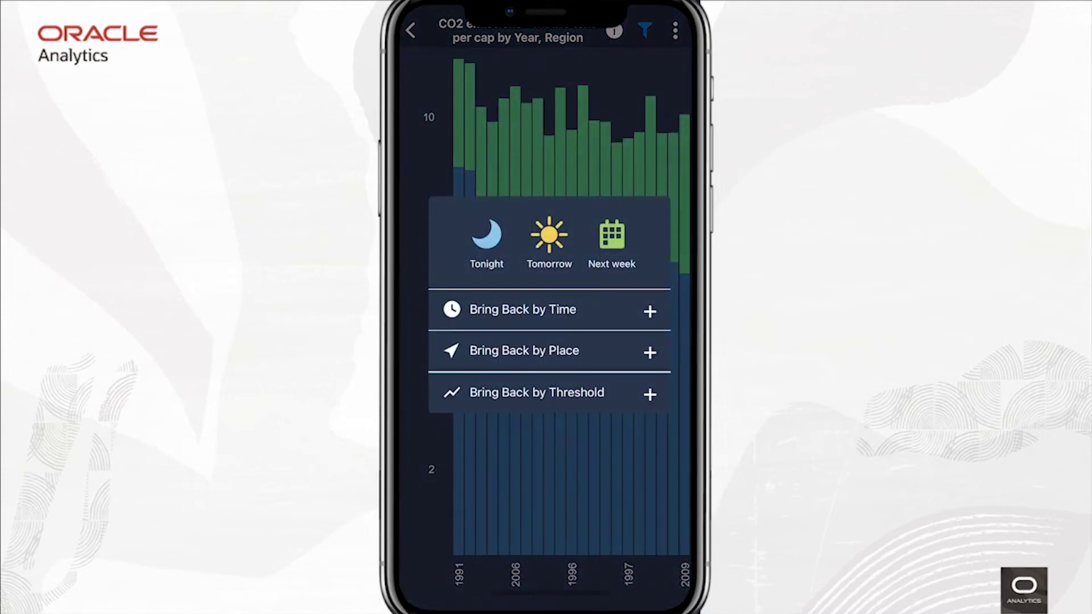
pyautogui.click(651, 394)
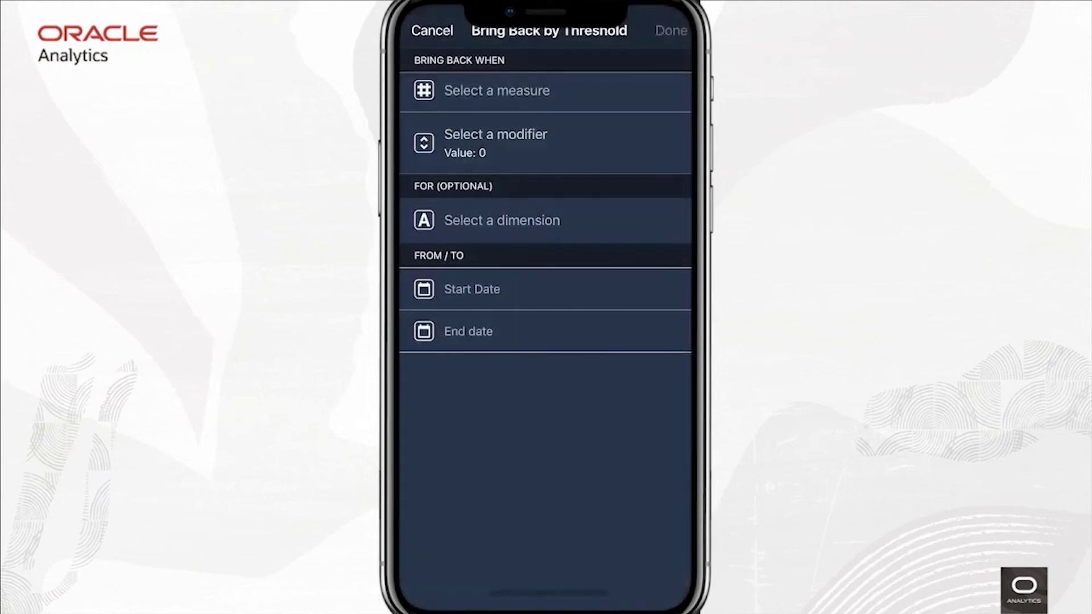
pyautogui.click(497, 91)
pyautogui.click(547, 378)
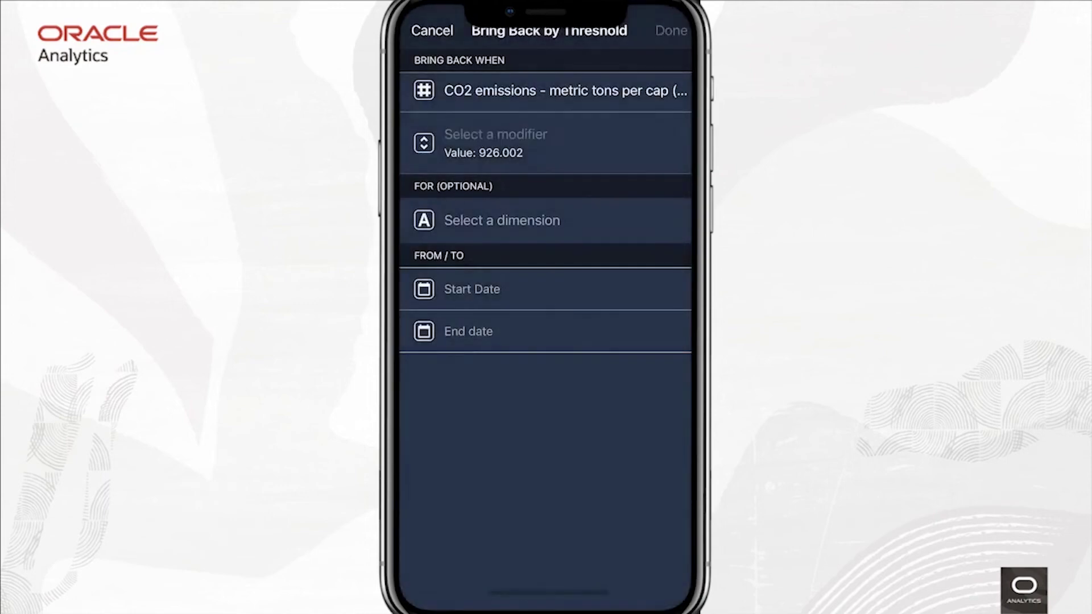
pyautogui.click(495, 142)
pyautogui.click(581, 200)
pyautogui.moveTo(453, 358); pyautogui.dragTo(446, 473)
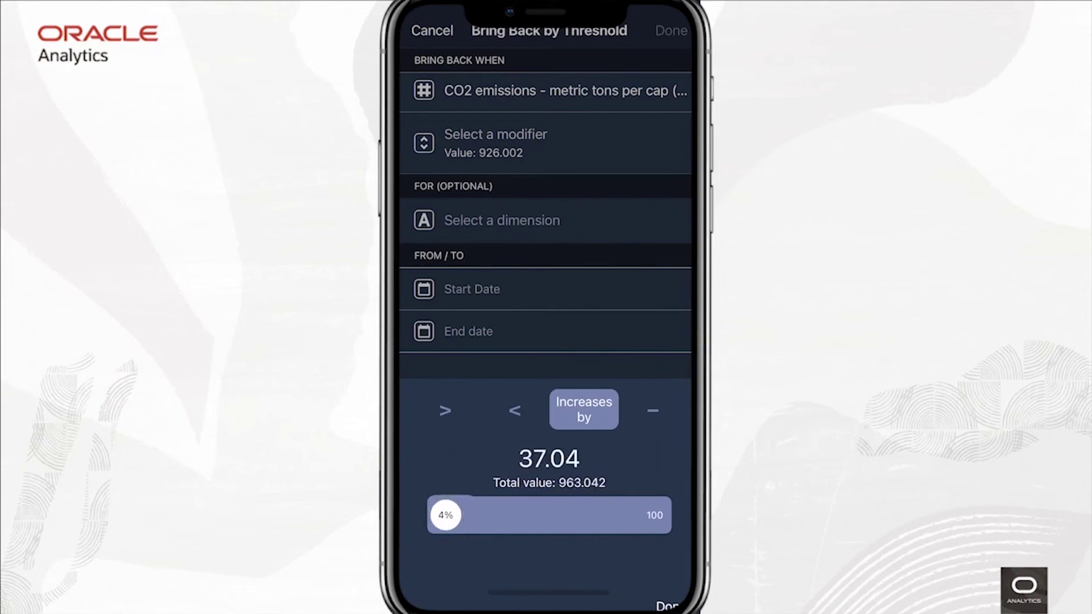
pyautogui.click(546, 364)
# - Restrict the threshold reminder to Region Europe & Central Asia and save it
pyautogui.click(502, 221)
pyautogui.click(547, 374)
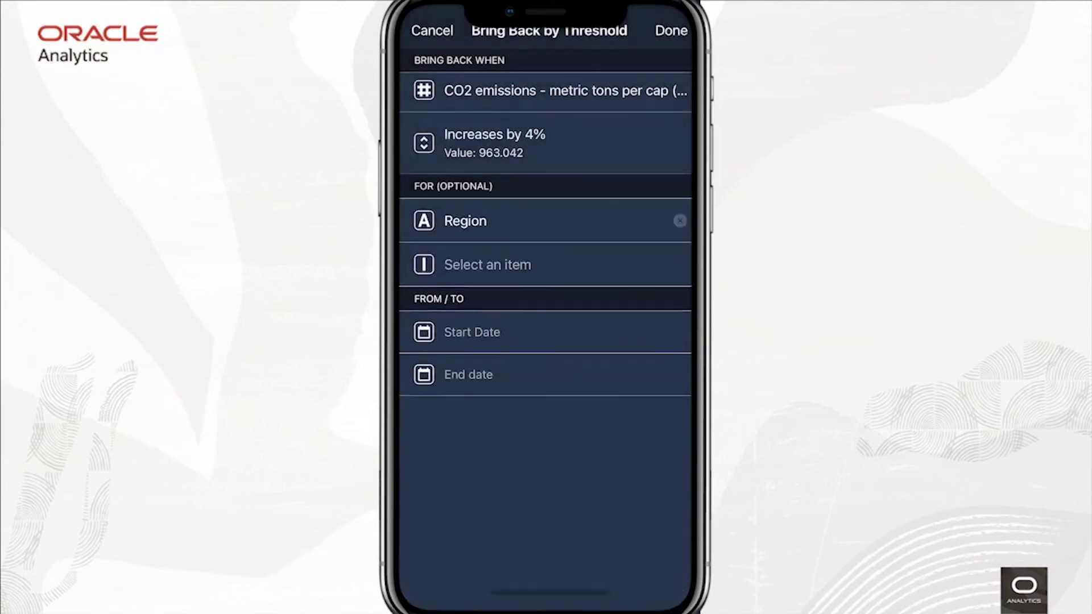
pyautogui.click(488, 265)
pyautogui.click(621, 378)
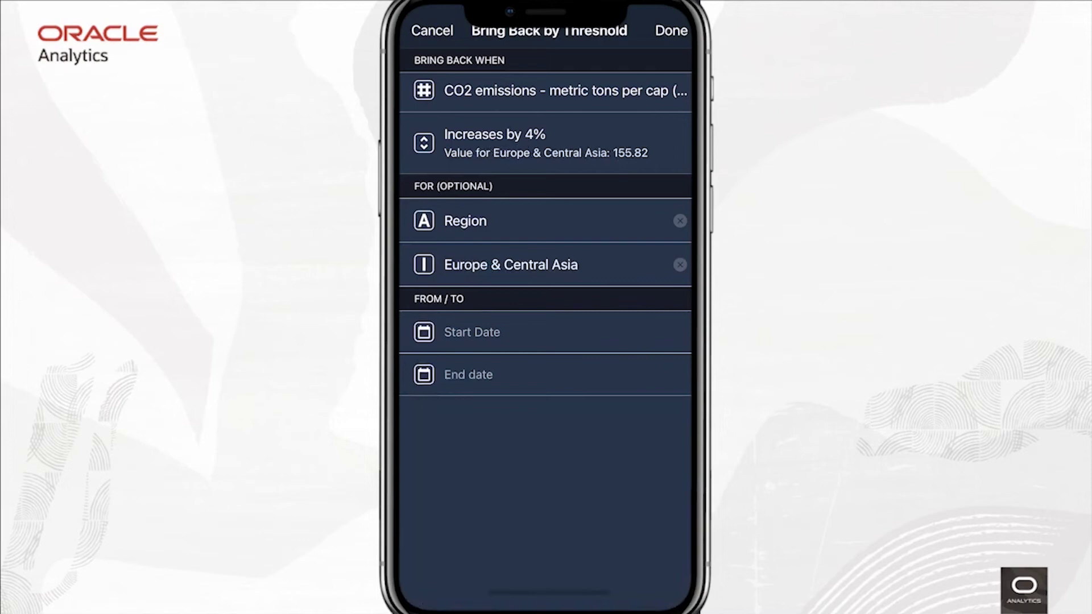
pyautogui.click(671, 31)
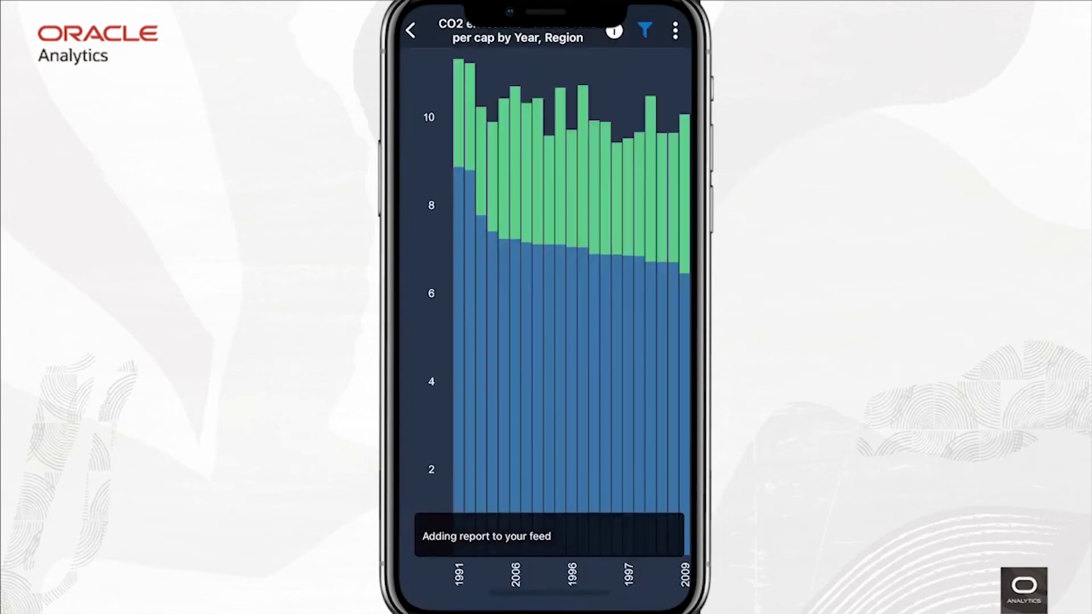
pyautogui.click(661, 119)
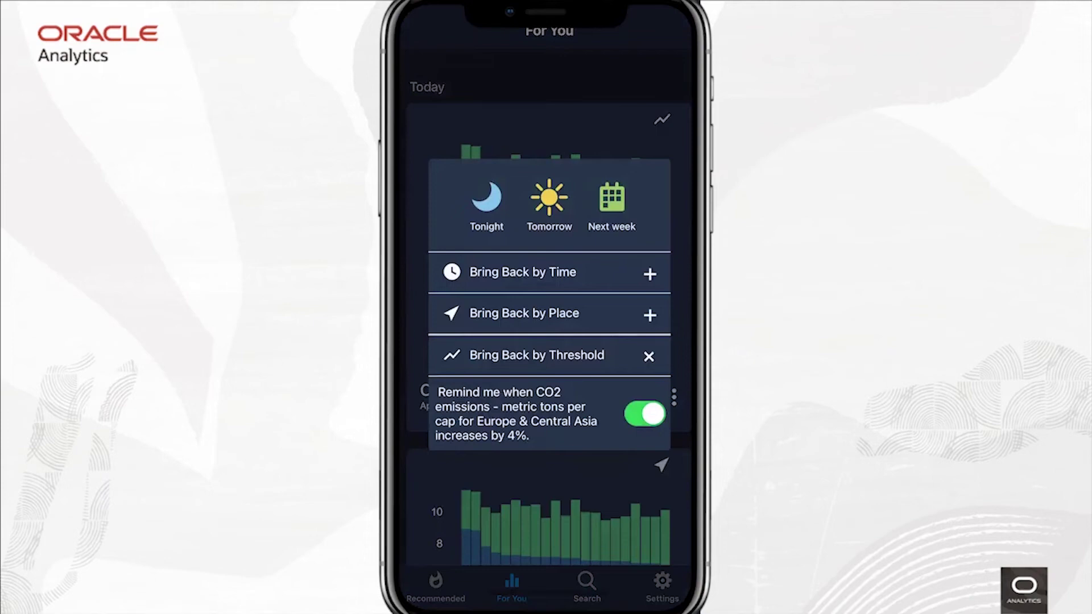
pyautogui.scroll(-5, 549, 313)
pyautogui.click(662, 212)
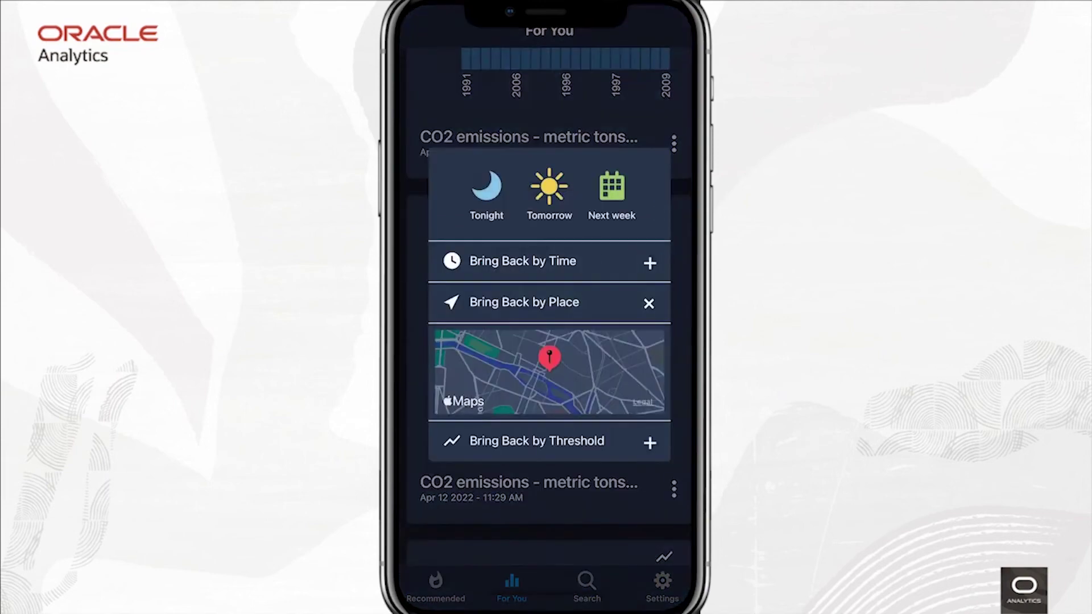
pyautogui.scroll(-5, 549, 313)
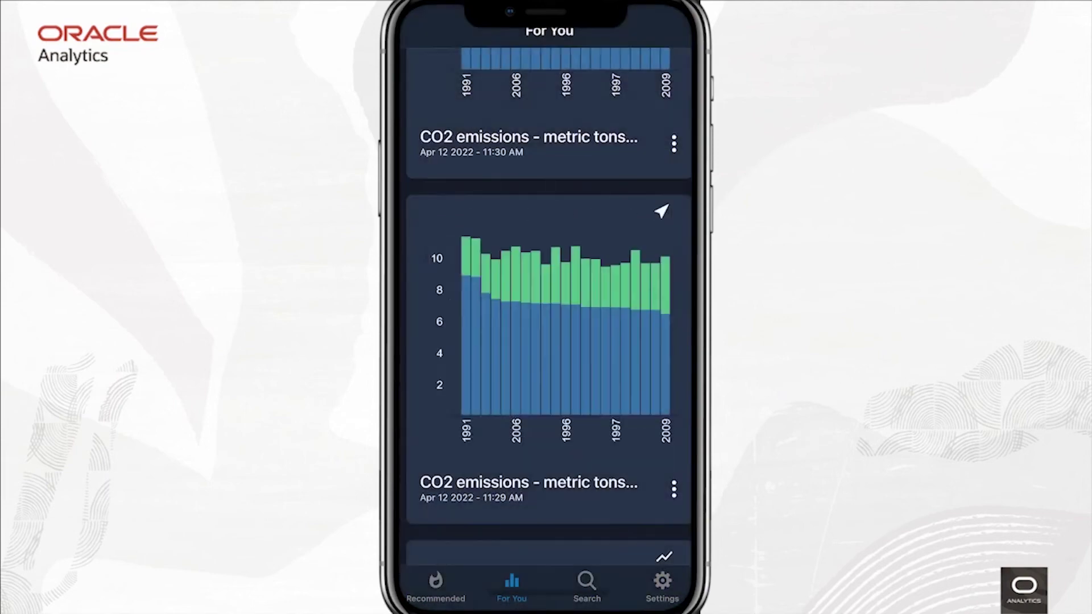
pyautogui.scroll(-4, 549, 313)
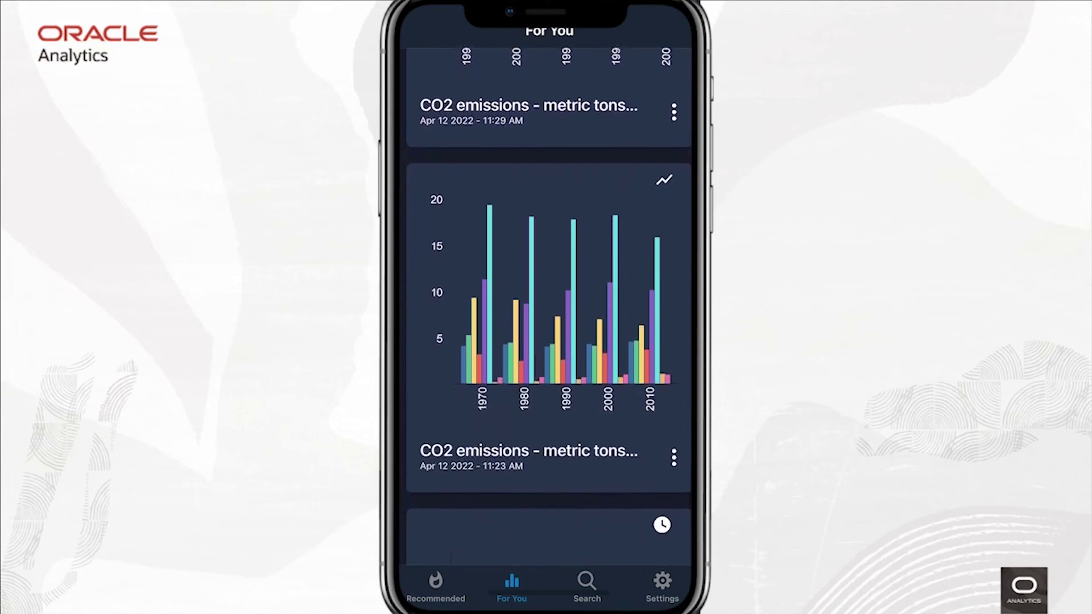
pyautogui.scroll(-8, 549, 313)
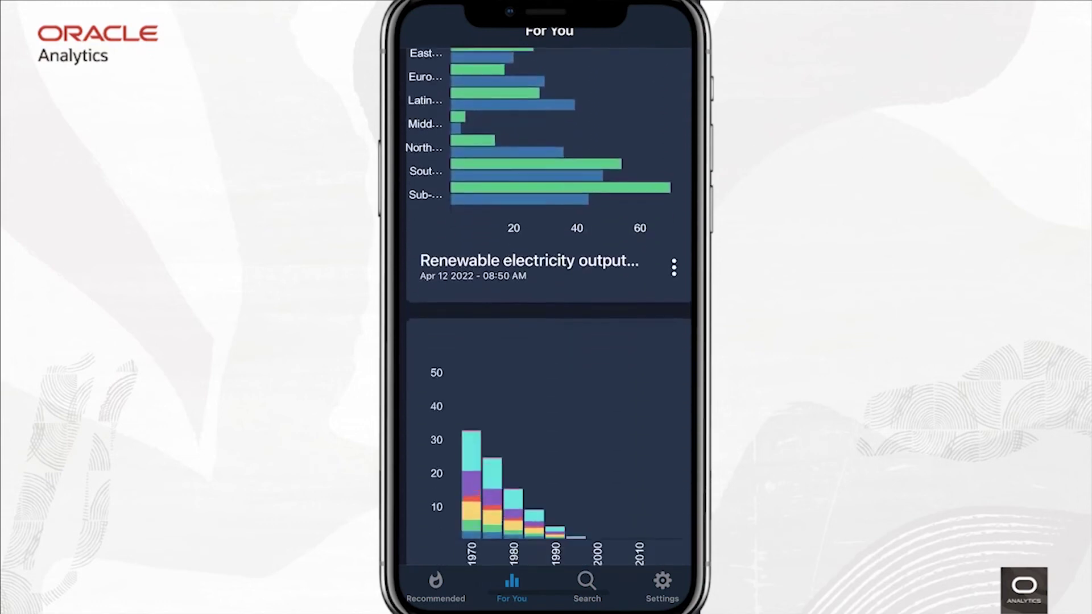
pyautogui.scroll(10, 549, 313)
pyautogui.scroll(2, 548, 313)
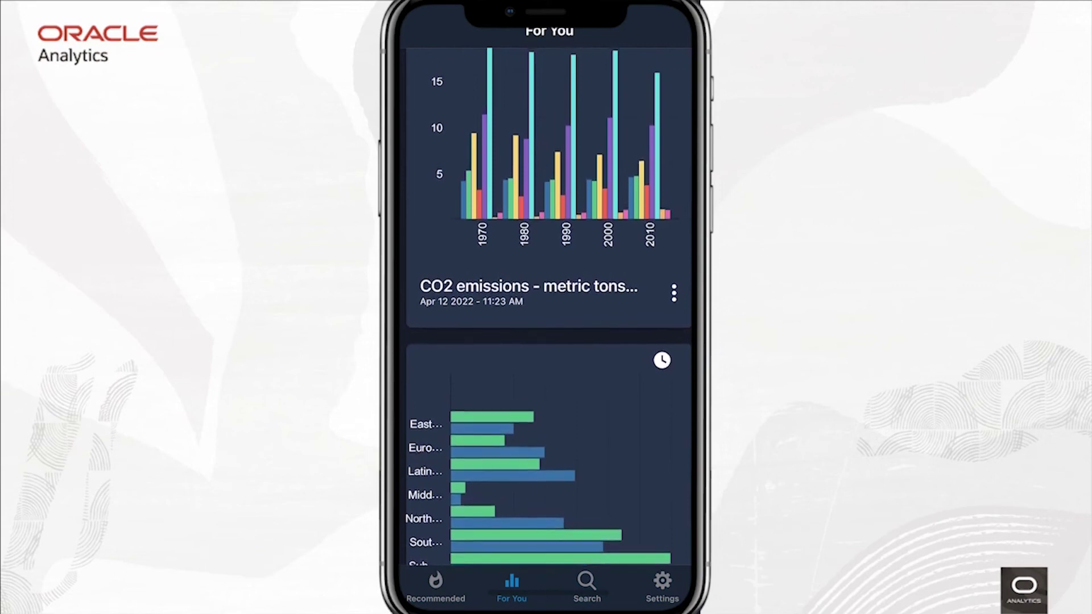
pyautogui.scroll(1, 548, 309)
pyautogui.scroll(10, 549, 308)
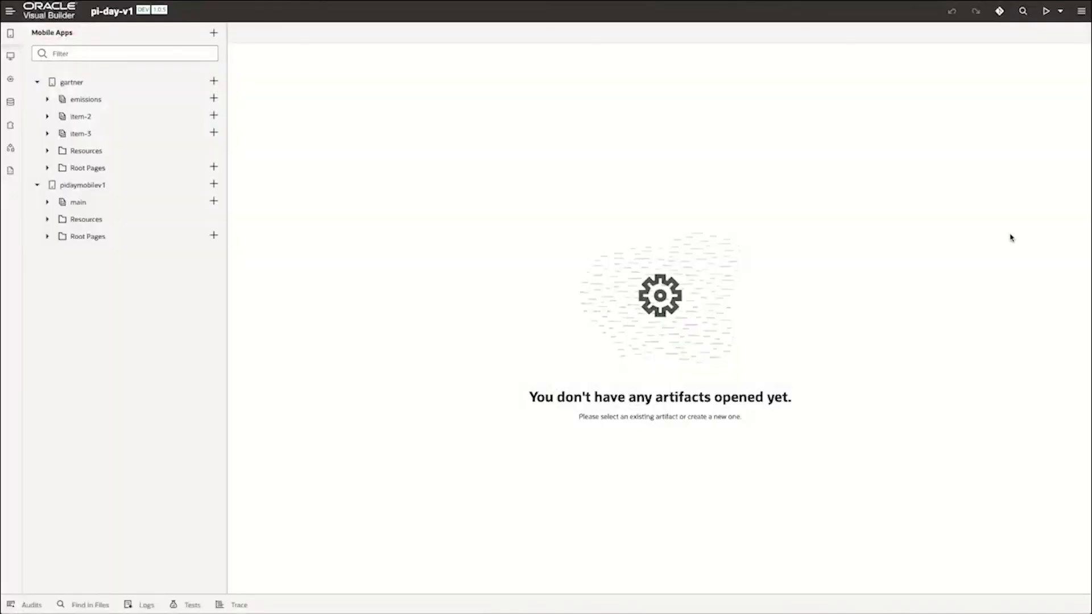
# - Create a new mobile app named Sustainability using the Dashboard page template
pyautogui.click(219, 33)
pyautogui.click(357, 195)
pyautogui.write('Sustainability')
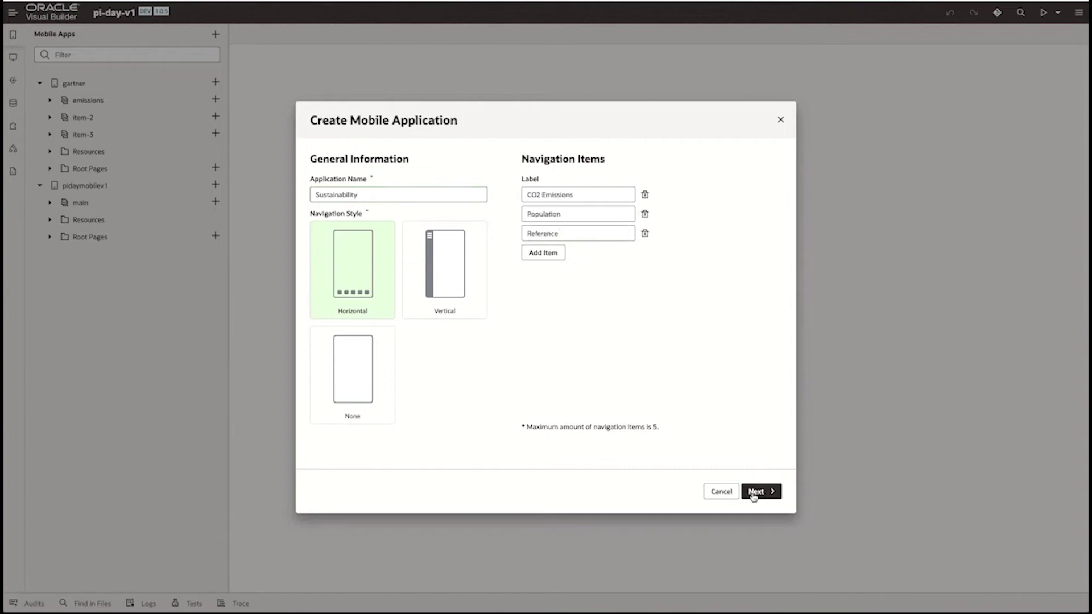
pyautogui.click(758, 490)
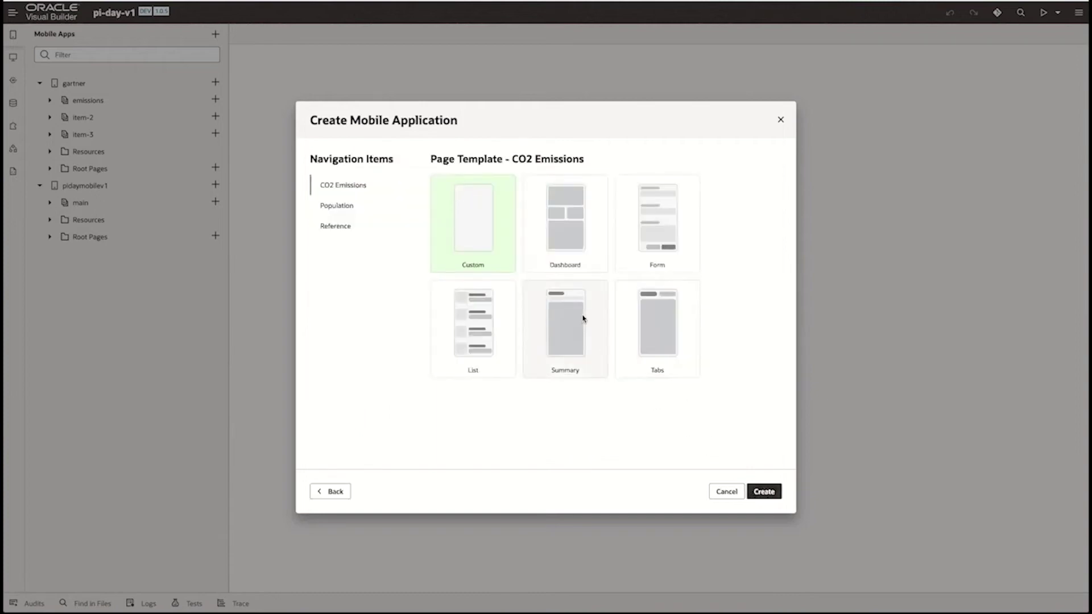
pyautogui.click(565, 222)
pyautogui.click(764, 492)
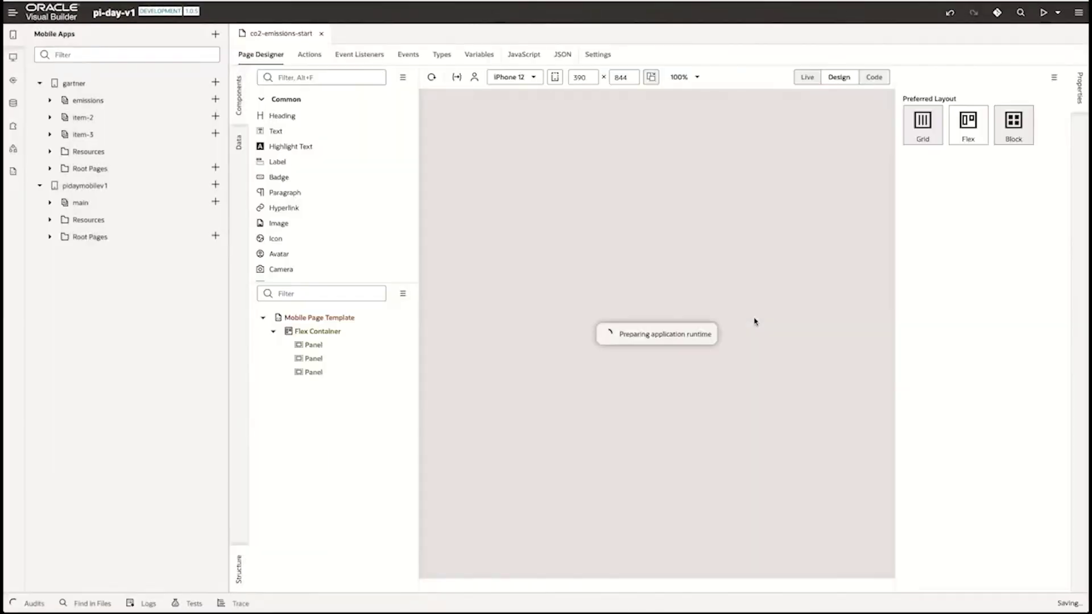
# - Embed an Oracle Analytics Project in the first placeholder and review its properties
pyautogui.scroll(-10, 308, 188)
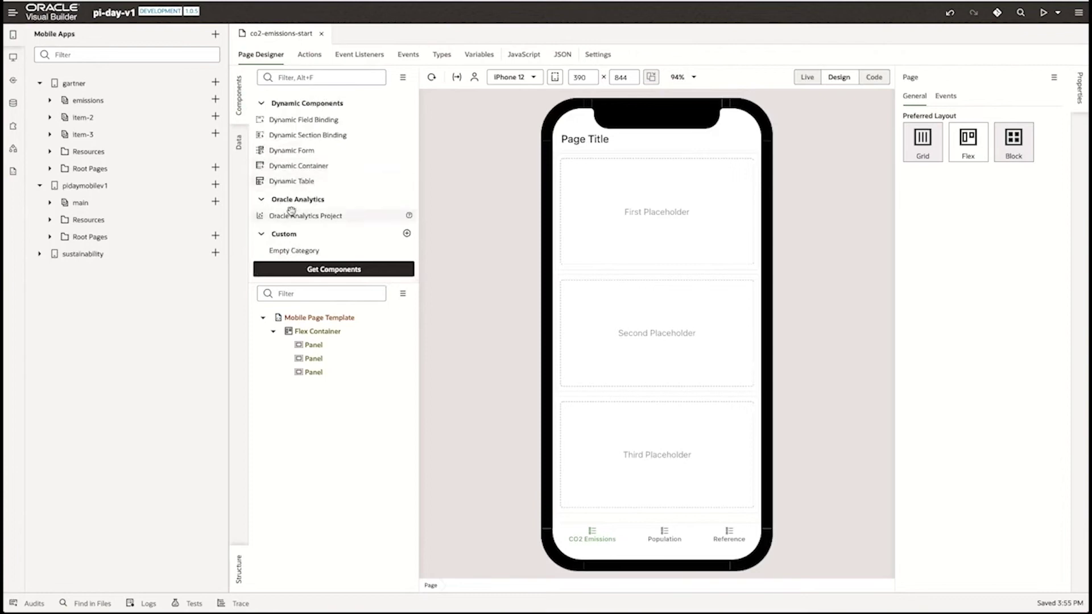
pyautogui.moveTo(305, 218); pyautogui.dragTo(635, 241)
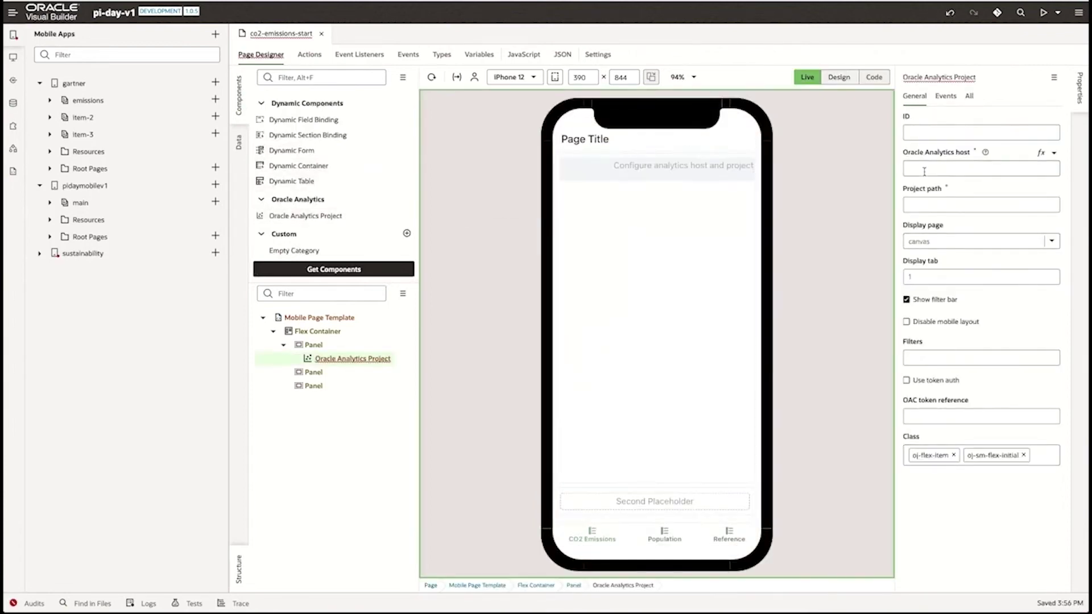
pyautogui.click(969, 97)
pyautogui.scroll(-5, 988, 362)
pyautogui.scroll(-2, 987, 362)
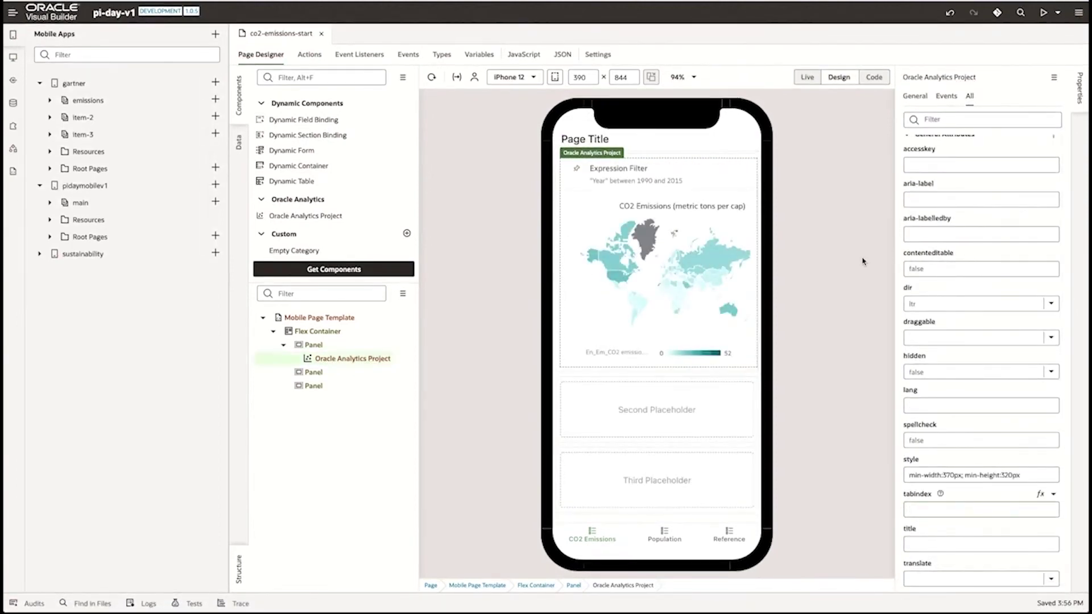
pyautogui.click(915, 95)
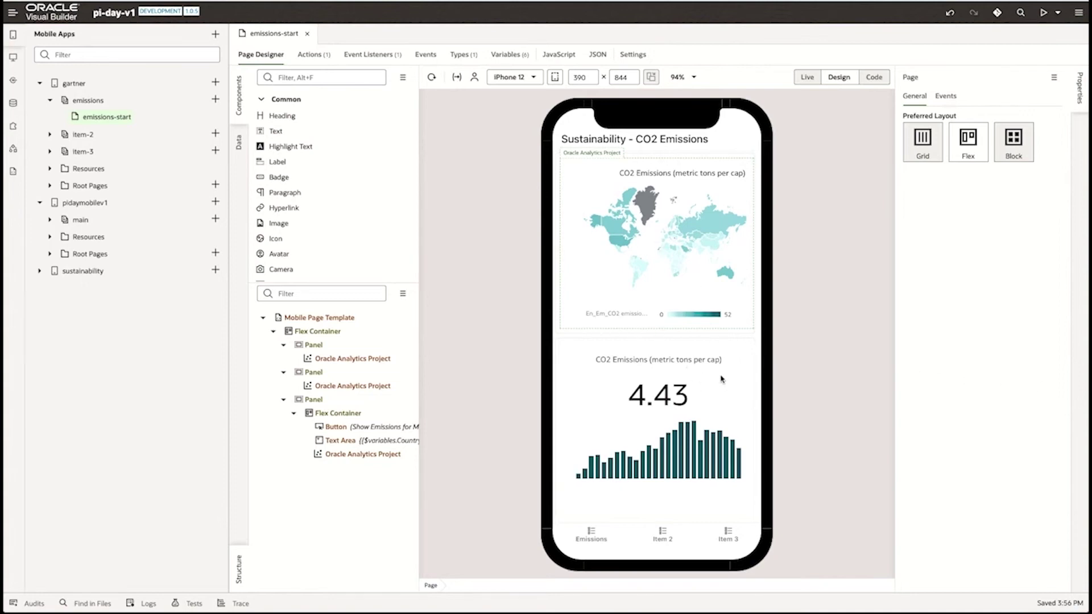
# - View the ButtonActionChain triggered by the Show Emissions for My Location button
pyautogui.scroll(-1, 722, 380)
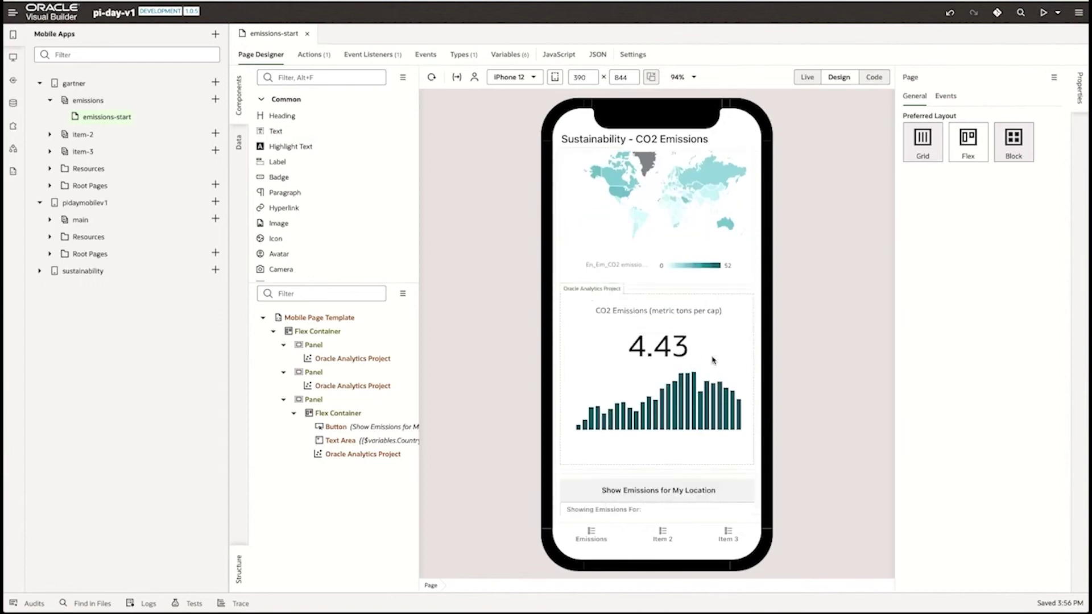
pyautogui.scroll(-1, 719, 419)
pyautogui.scroll(-1, 719, 417)
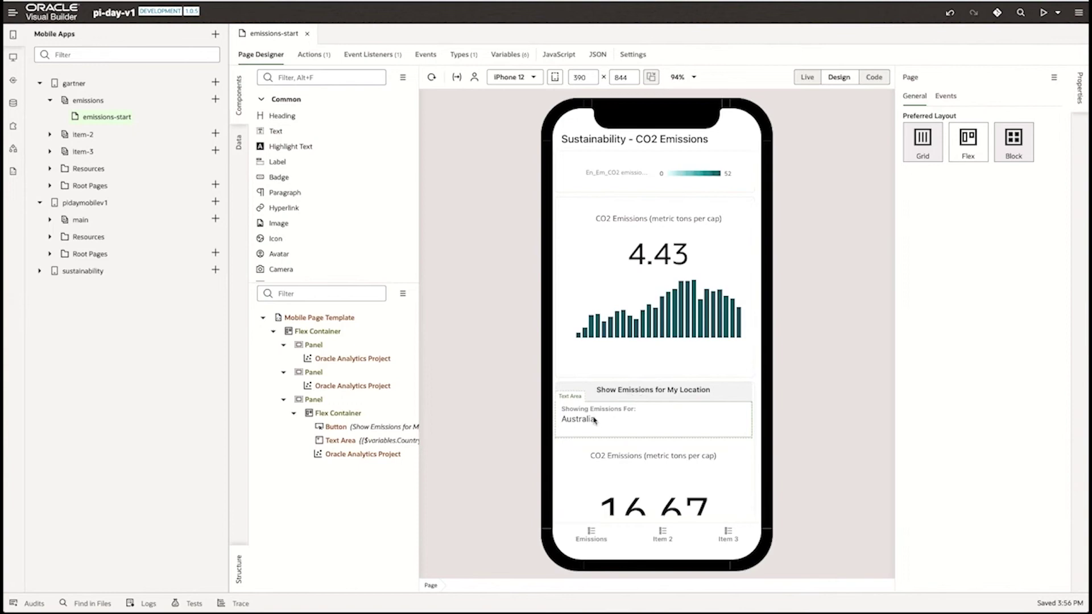
pyautogui.click(728, 391)
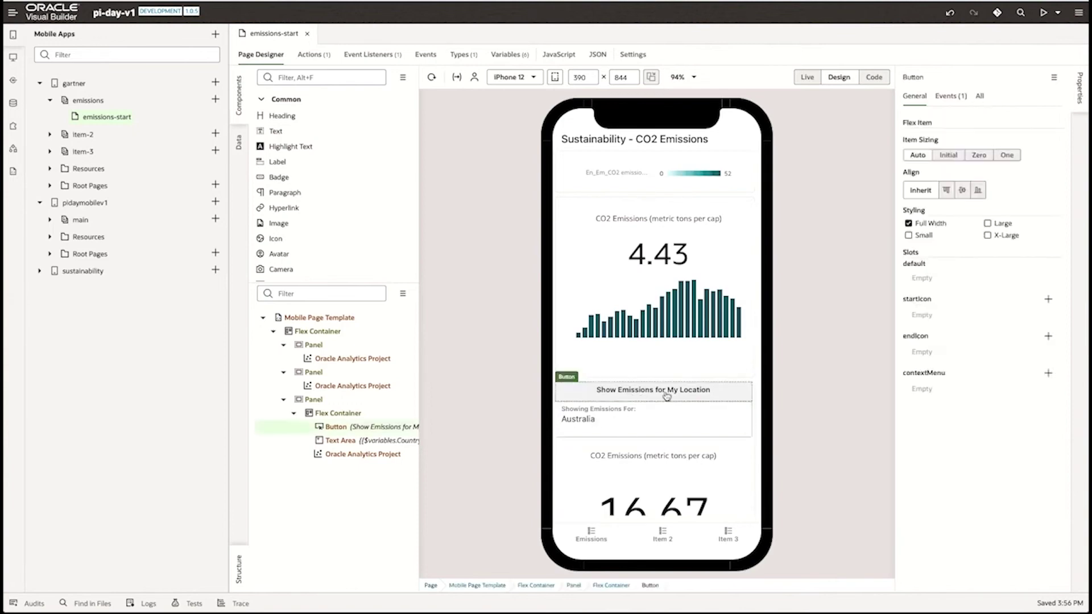
pyautogui.click(948, 96)
pyautogui.click(929, 180)
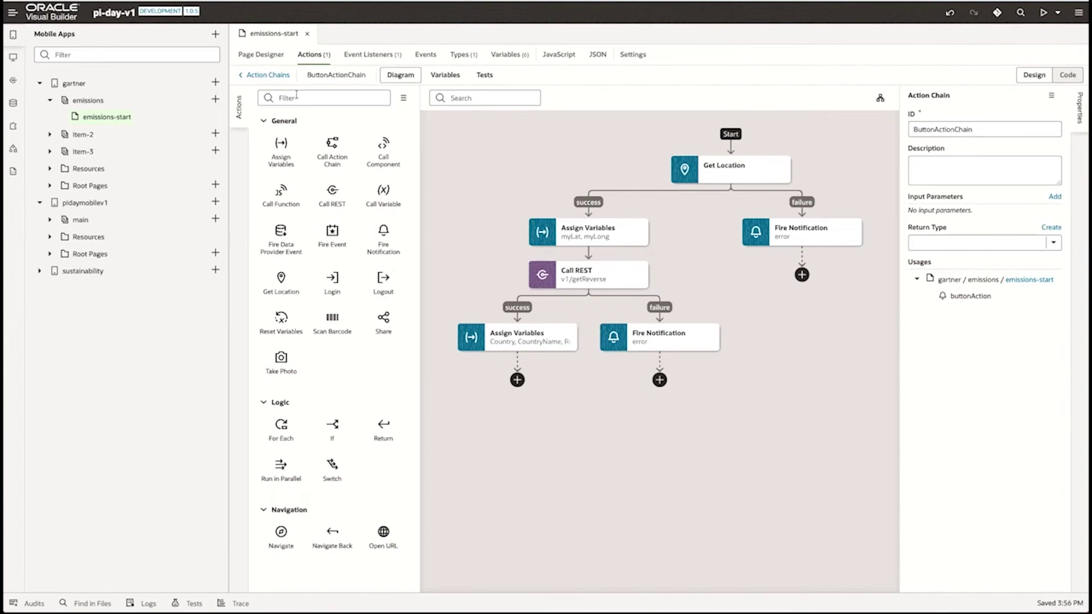
# - Back in the page designer, inspect the last Oracle Analytics Project's general settings
pyautogui.click(260, 54)
pyautogui.click(342, 455)
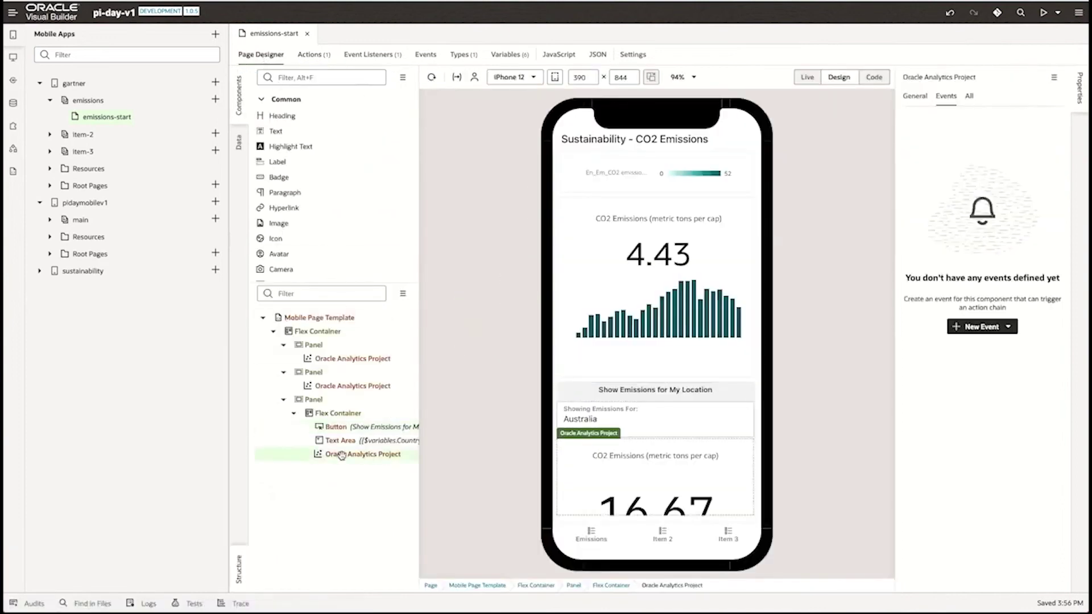
pyautogui.click(916, 95)
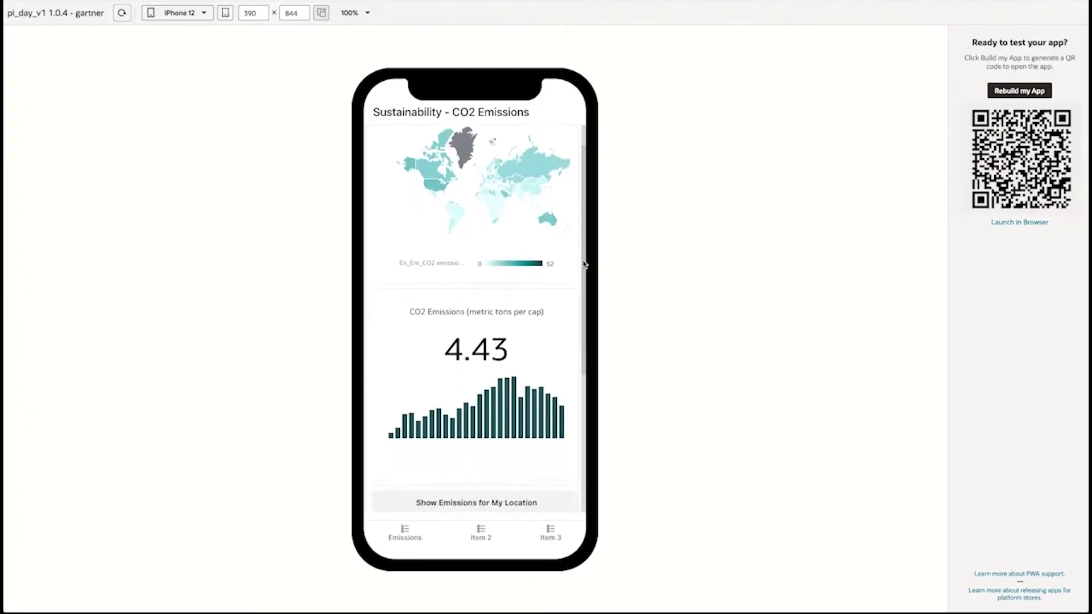
# - In the running app, show emissions for the device's current location
pyautogui.scroll(-4, 584, 256)
pyautogui.click(458, 293)
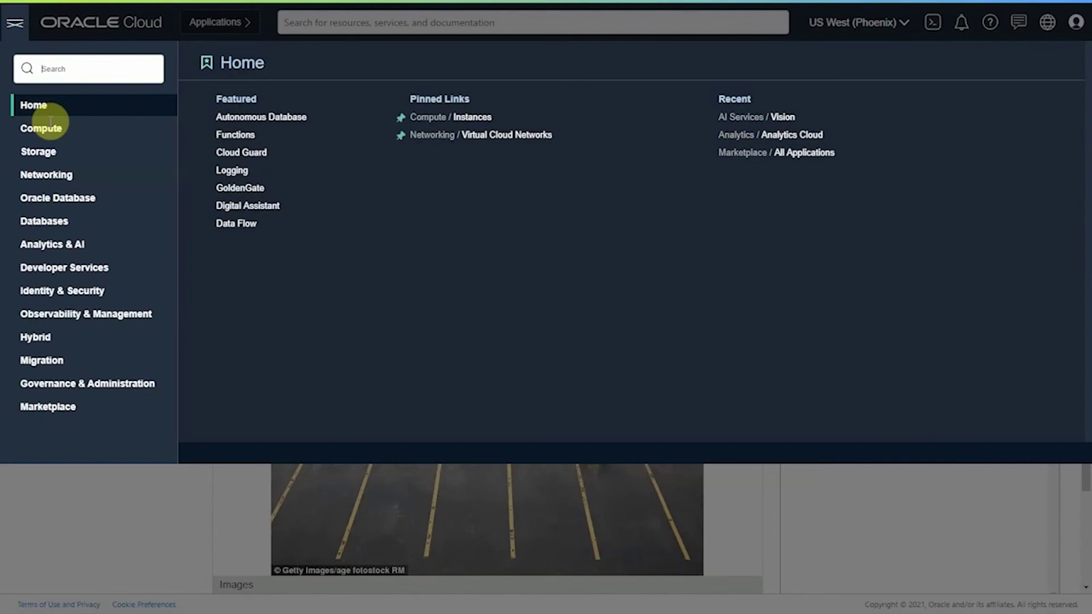
# - Go to the Object Storage buckets and scroll down through the listing
pyautogui.click(48, 151)
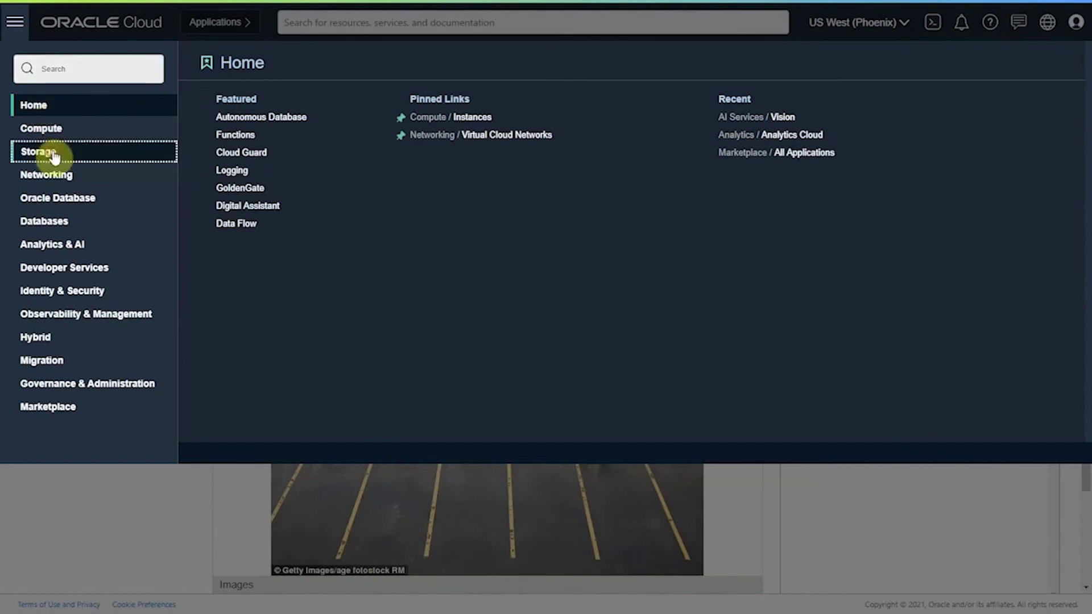
pyautogui.click(459, 121)
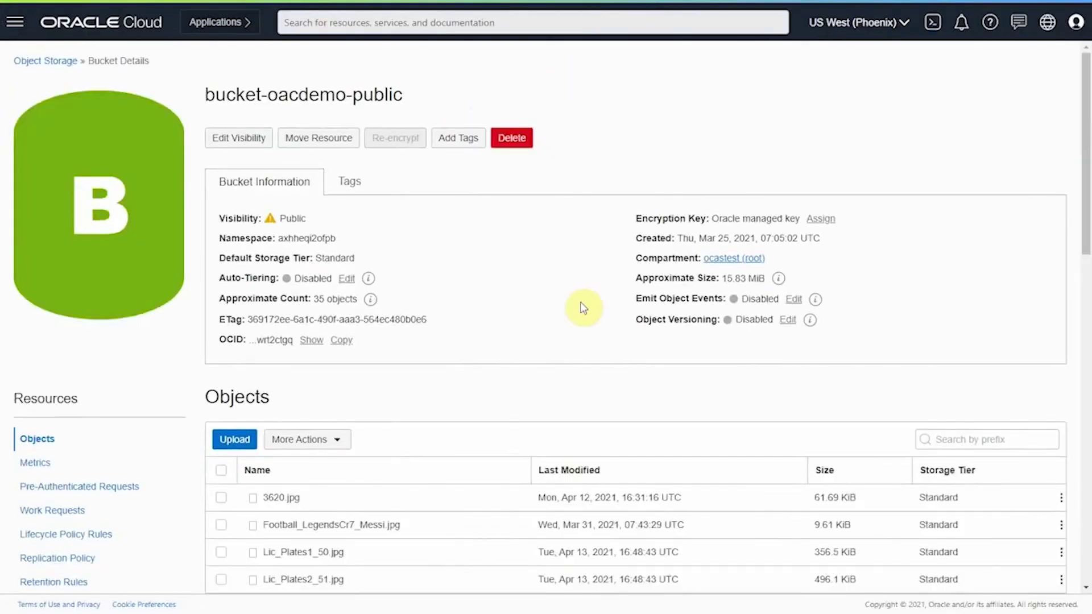
pyautogui.scroll(-6, 585, 336)
pyautogui.scroll(-3, 584, 337)
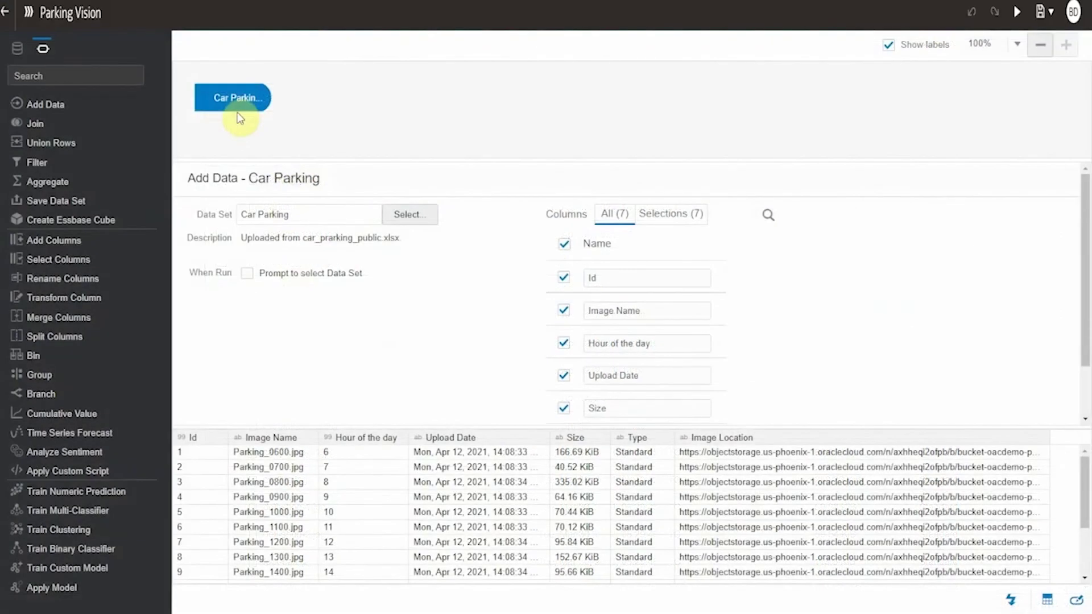
# - Add Vision Analytics - Object Detection on Image Location after Car Parking, then a Parking Usage save step
pyautogui.click(266, 109)
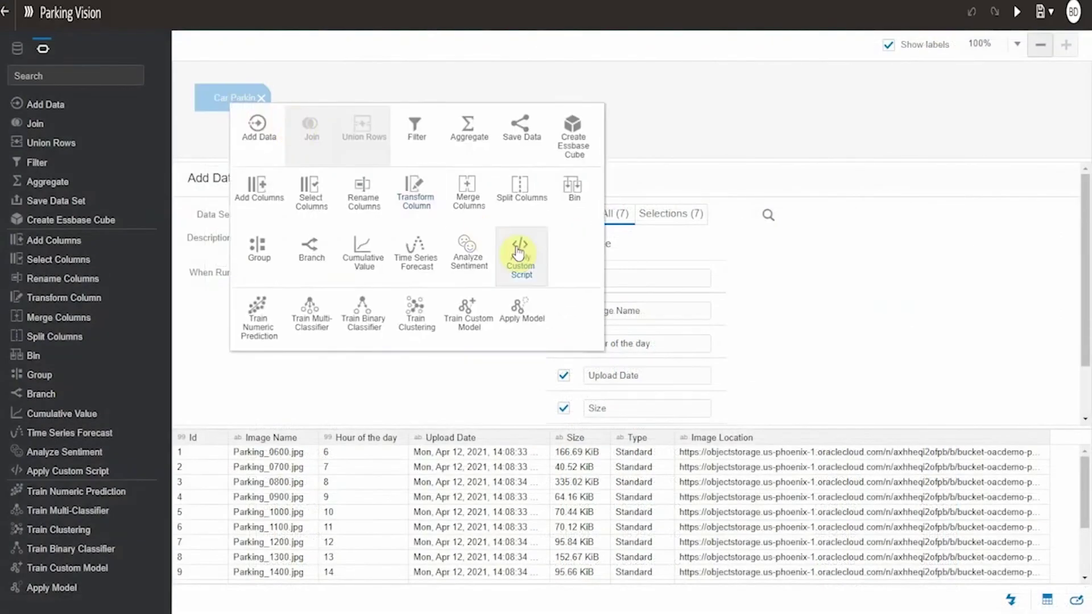
pyautogui.click(523, 262)
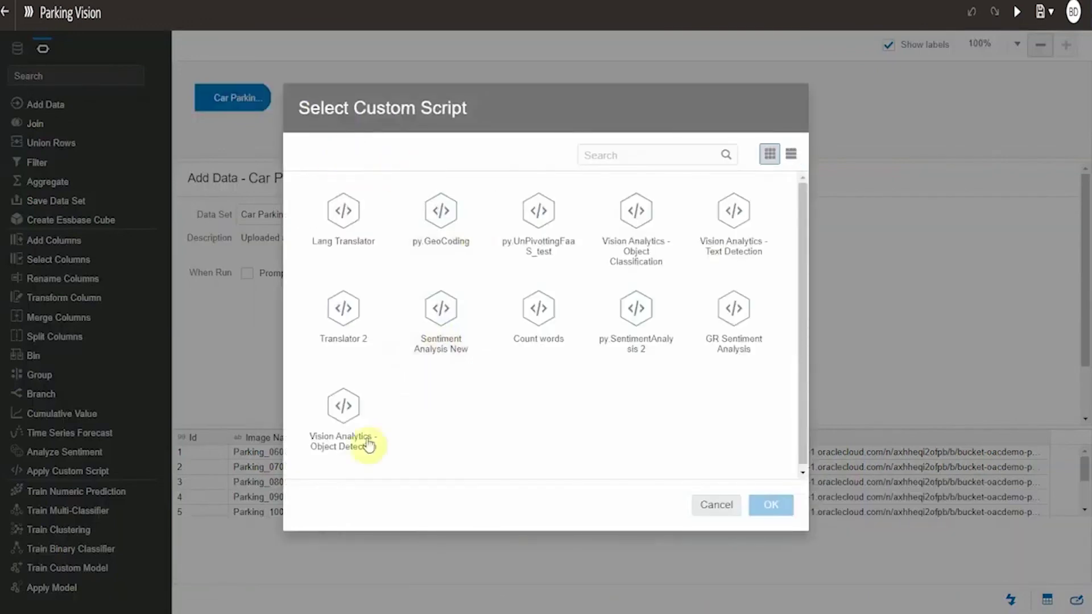
pyautogui.click(365, 466)
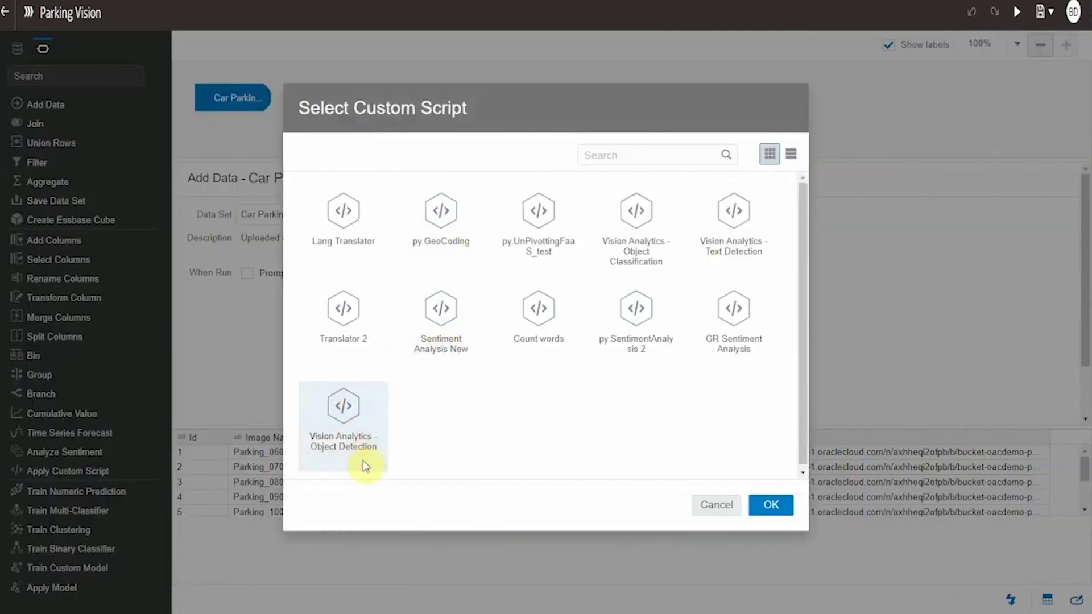
pyautogui.click(772, 504)
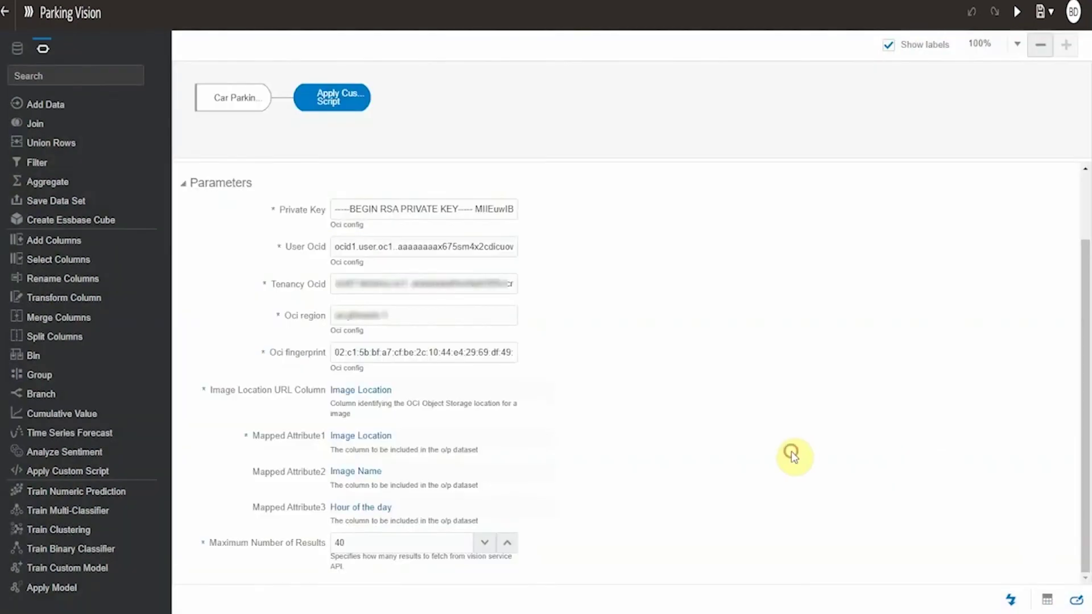
pyautogui.click(364, 391)
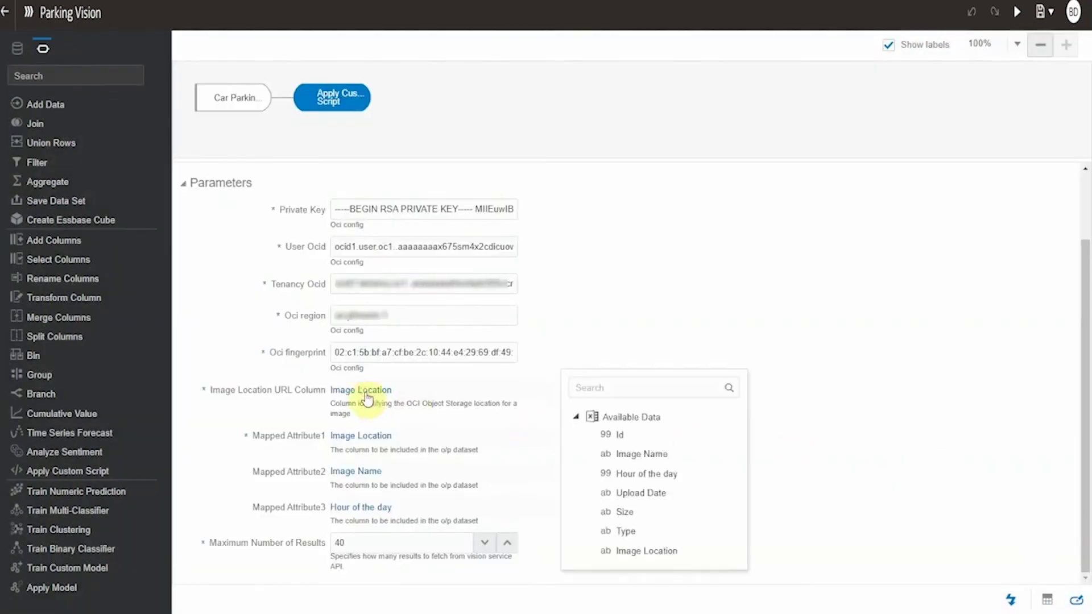
pyautogui.click(659, 550)
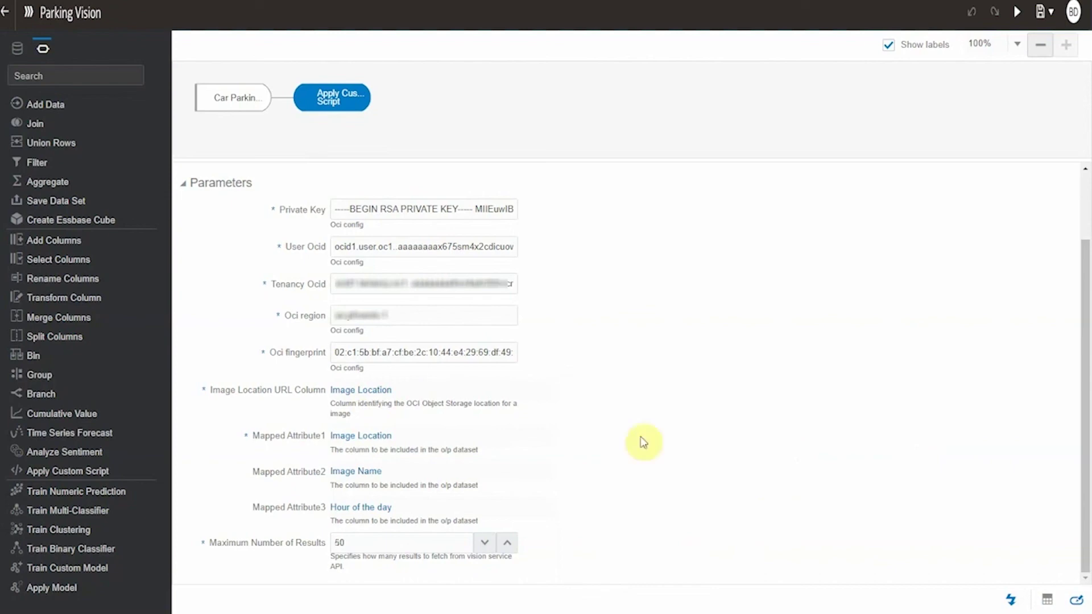
pyautogui.click(348, 108)
pyautogui.click(637, 132)
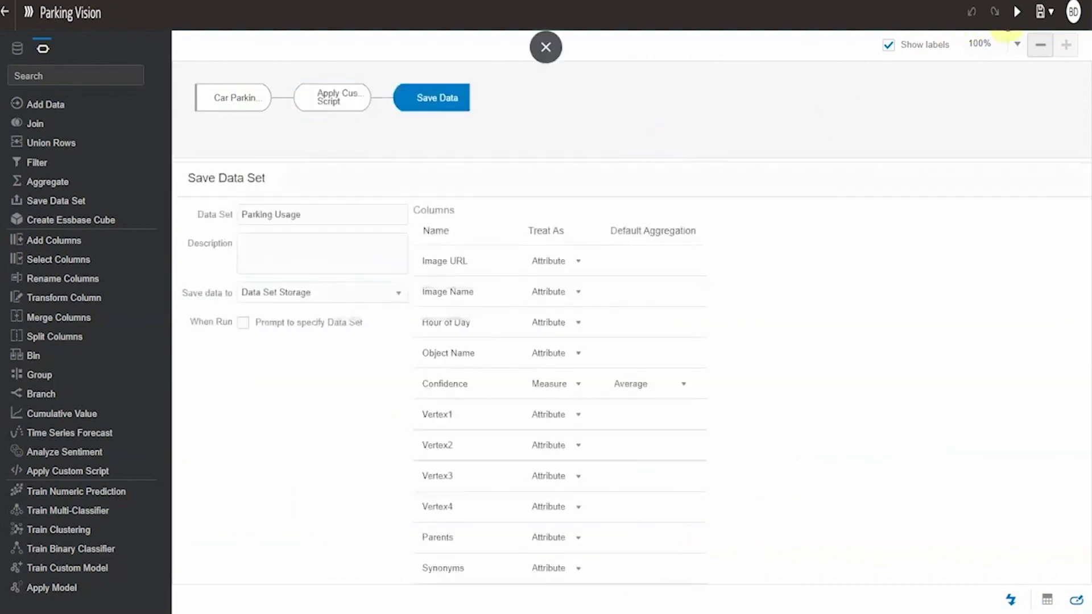
# - Run the data flow and build a best-visualization chart of # of Objects by Hour of Day
pyautogui.click(1017, 12)
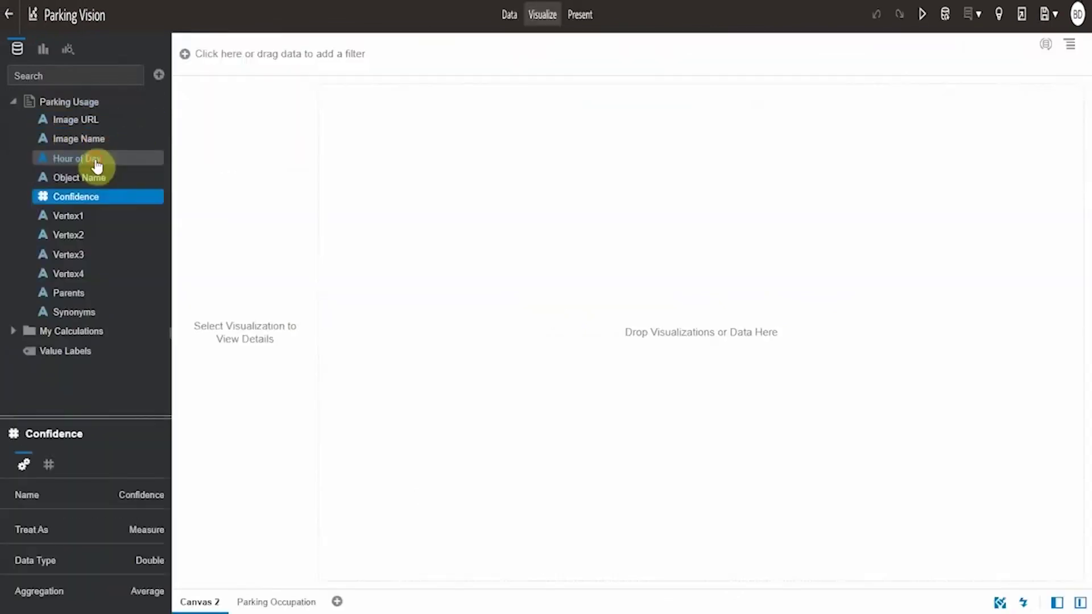
pyautogui.click(98, 159)
pyautogui.click(13, 331)
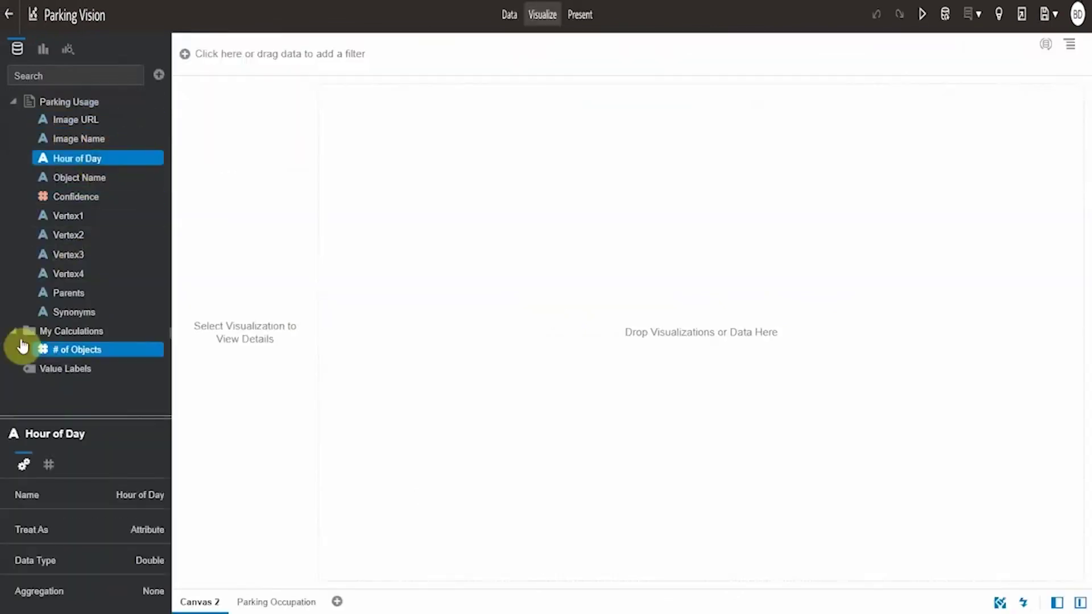
pyautogui.rightClick(97, 352)
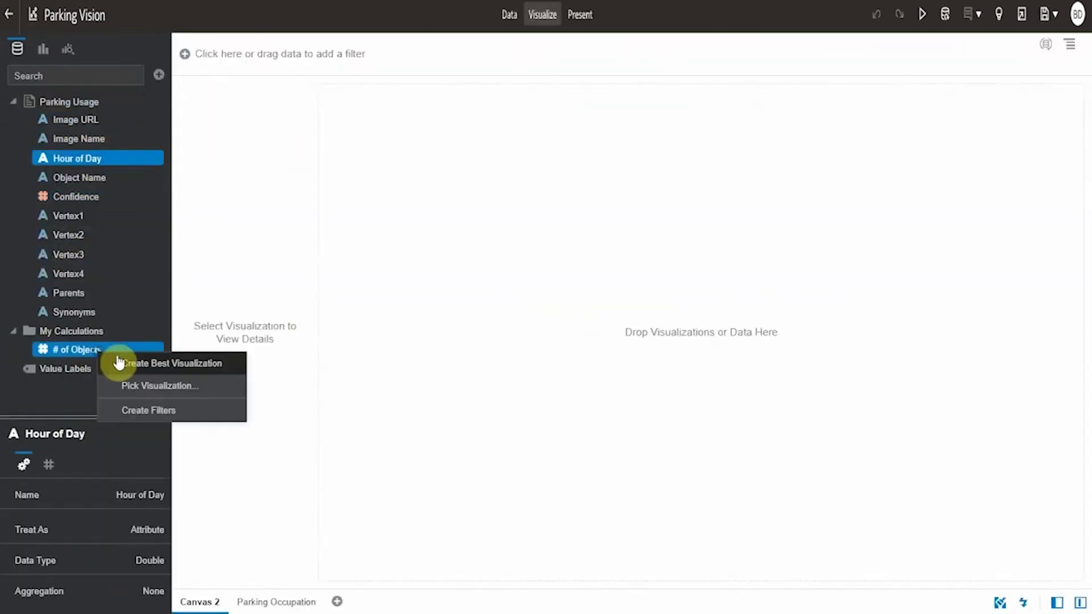
pyautogui.click(151, 367)
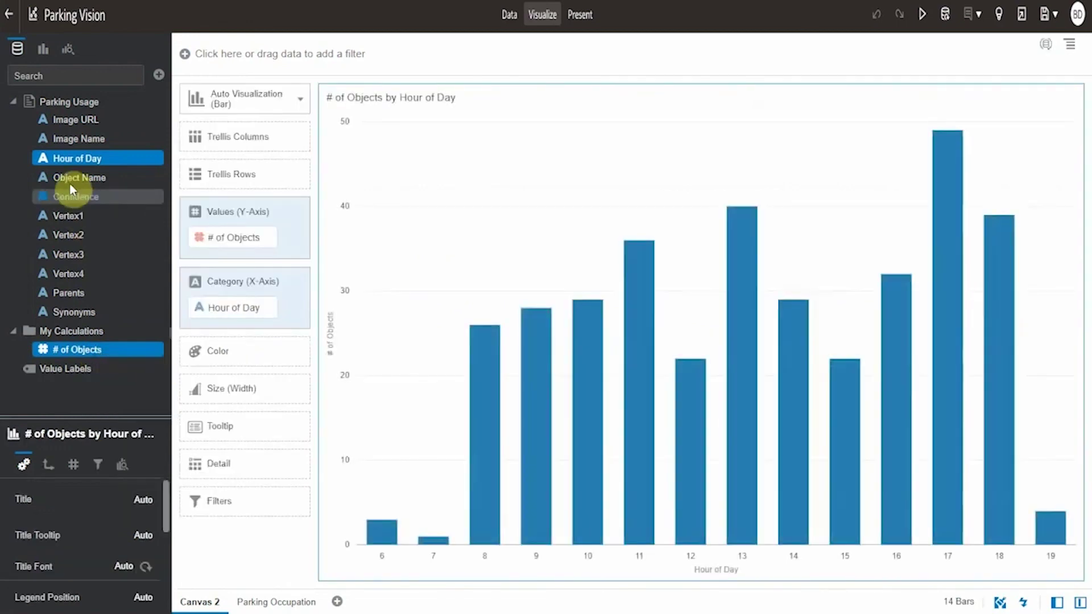
# - Filter the canvas by Object Name to Car, Land vehicle, Motorcycle, Truck and Van
pyautogui.moveTo(73, 176); pyautogui.dragTo(207, 70)
pyautogui.click(214, 144)
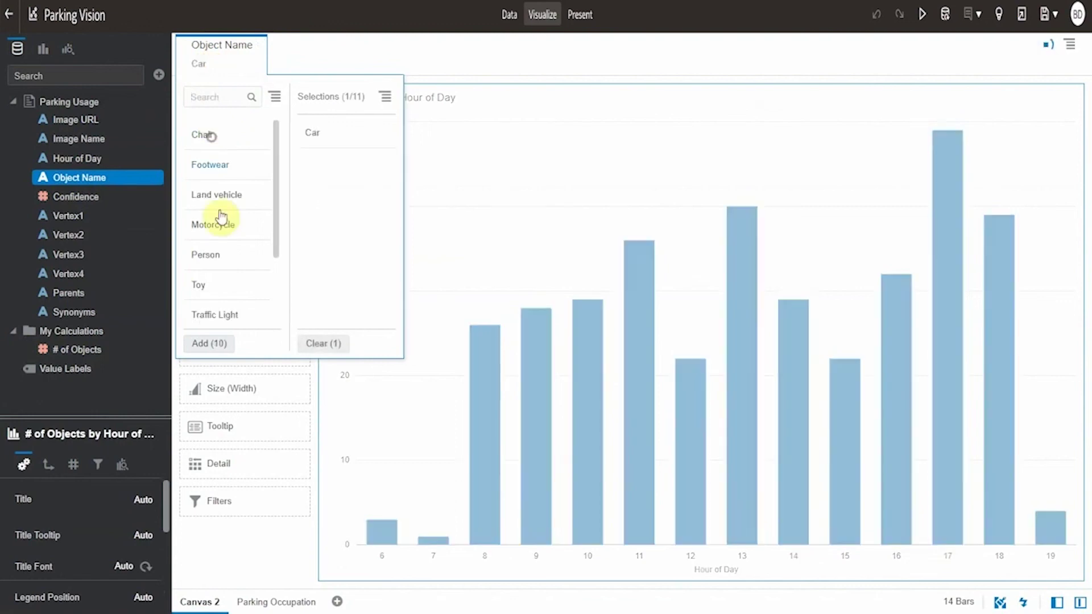
pyautogui.click(239, 197)
pyautogui.click(232, 199)
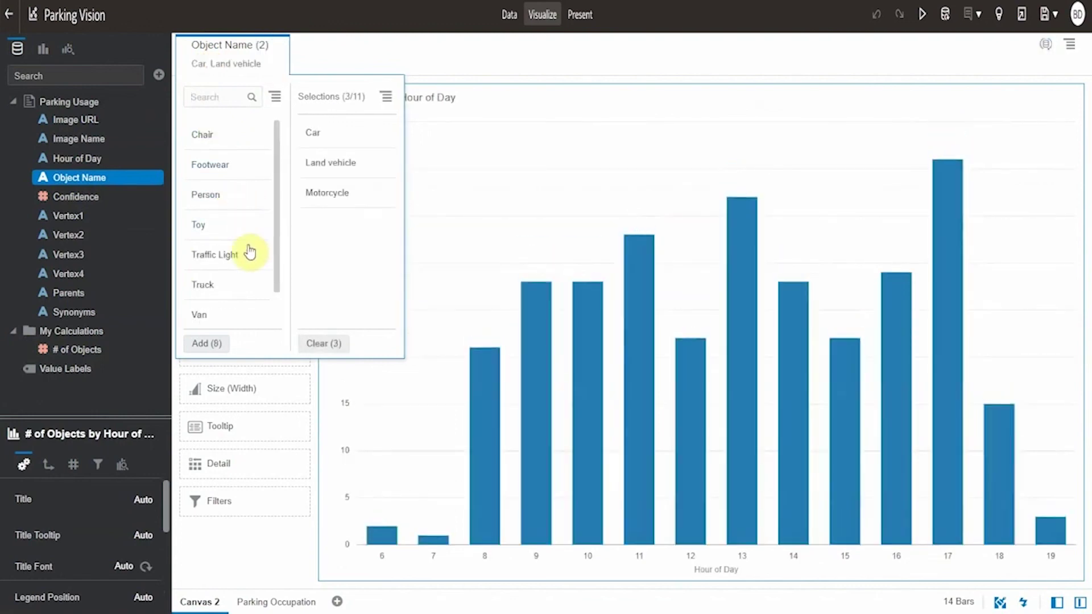
pyautogui.click(222, 289)
pyautogui.click(213, 291)
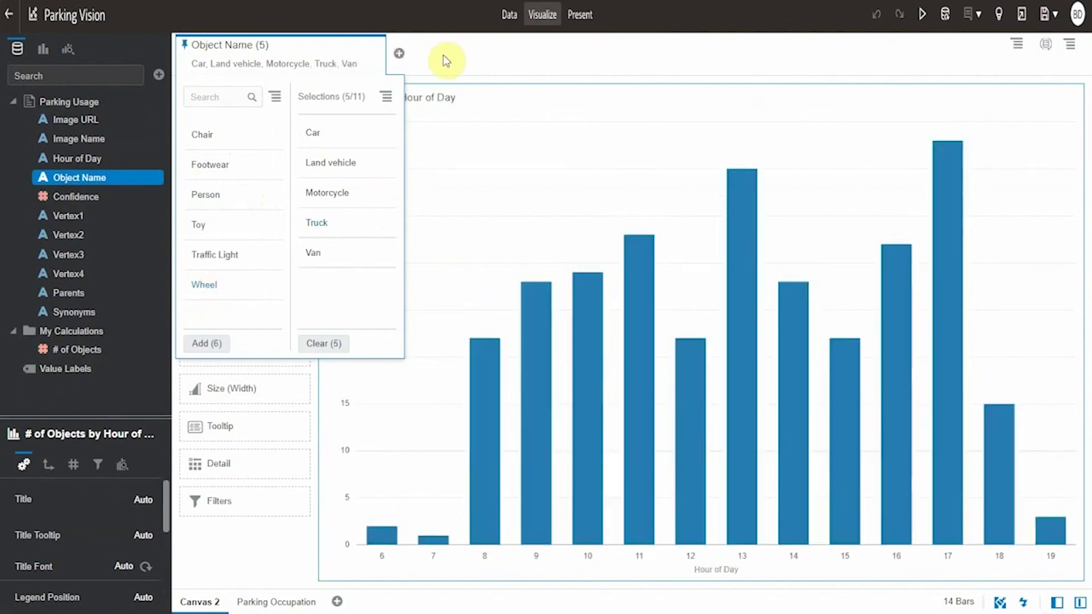
pyautogui.click(455, 52)
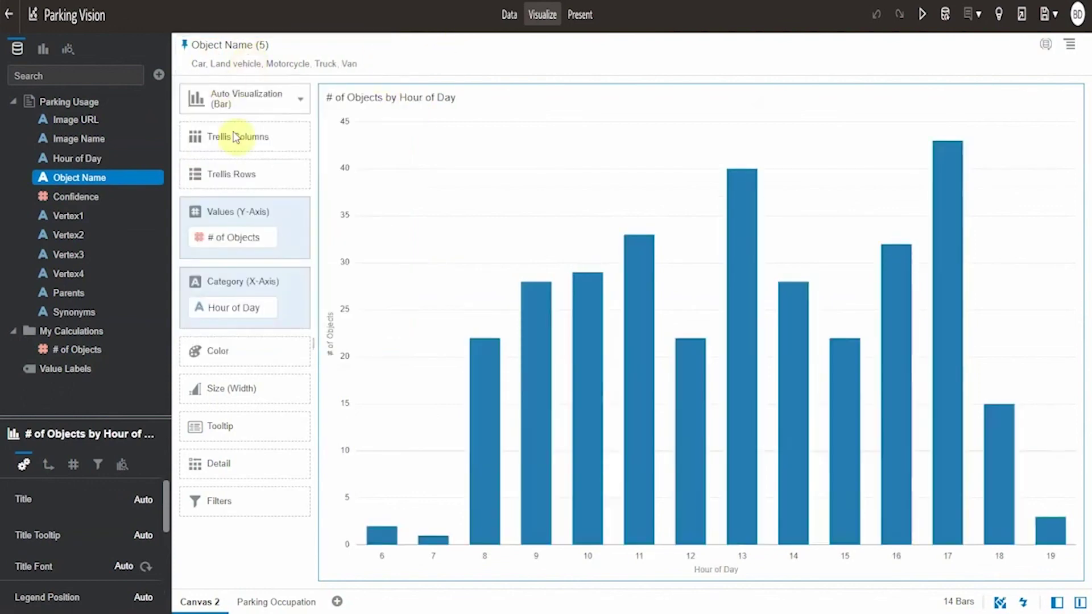
# - On the Parking Occupation canvas, filter the views by hour 8, then 11, then 17
pyautogui.click(262, 605)
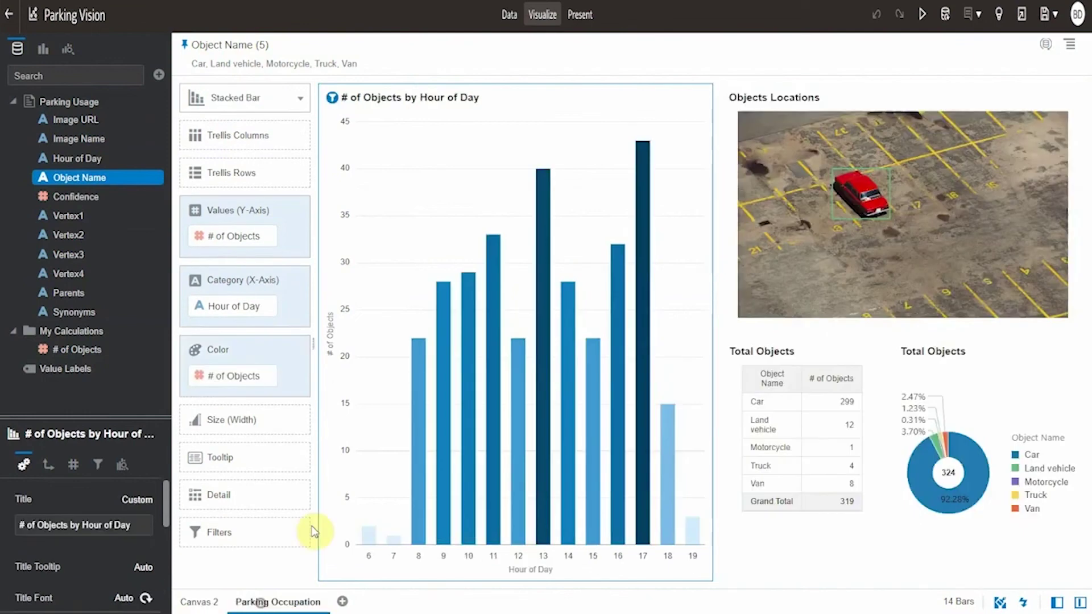
pyautogui.click(420, 454)
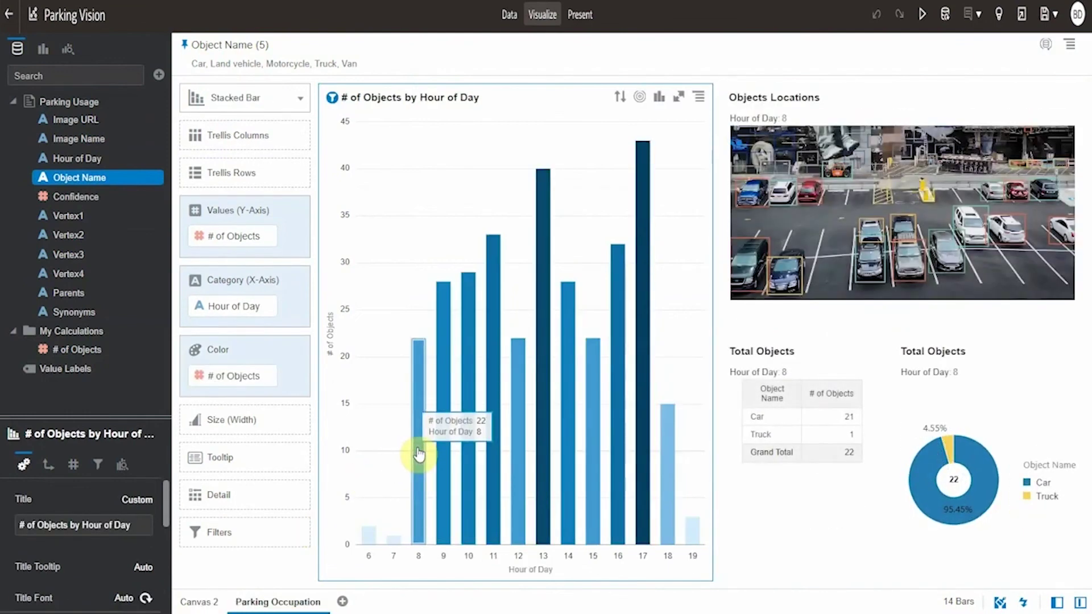
pyautogui.click(492, 394)
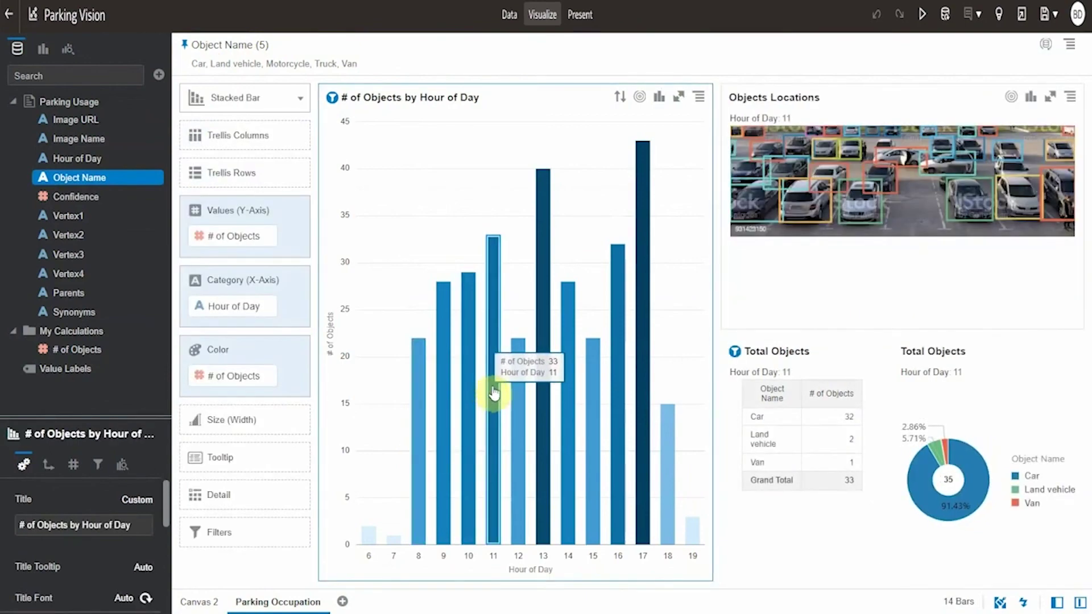
pyautogui.click(644, 265)
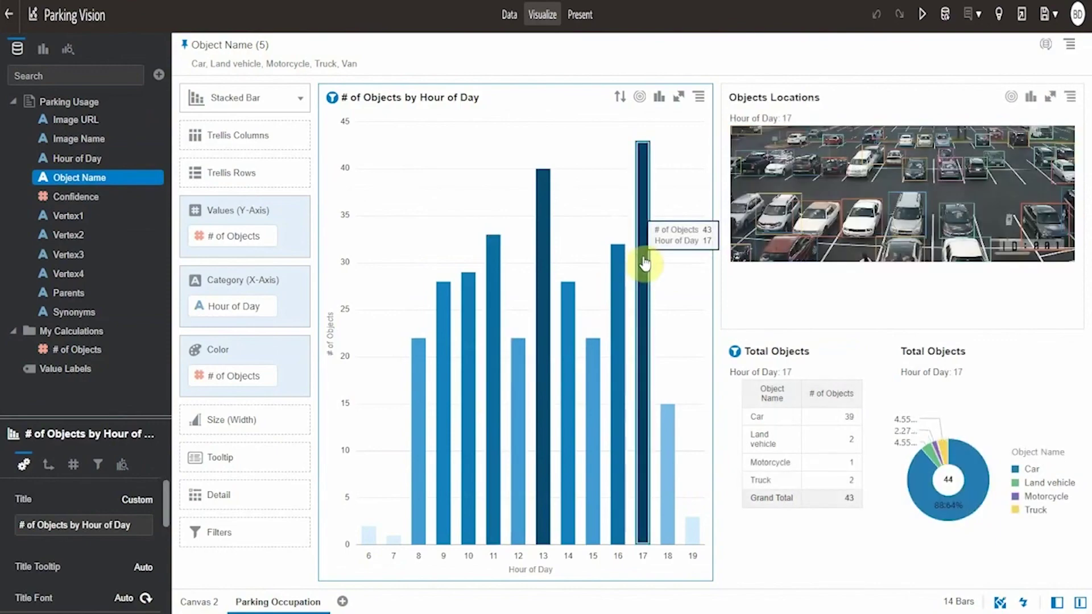